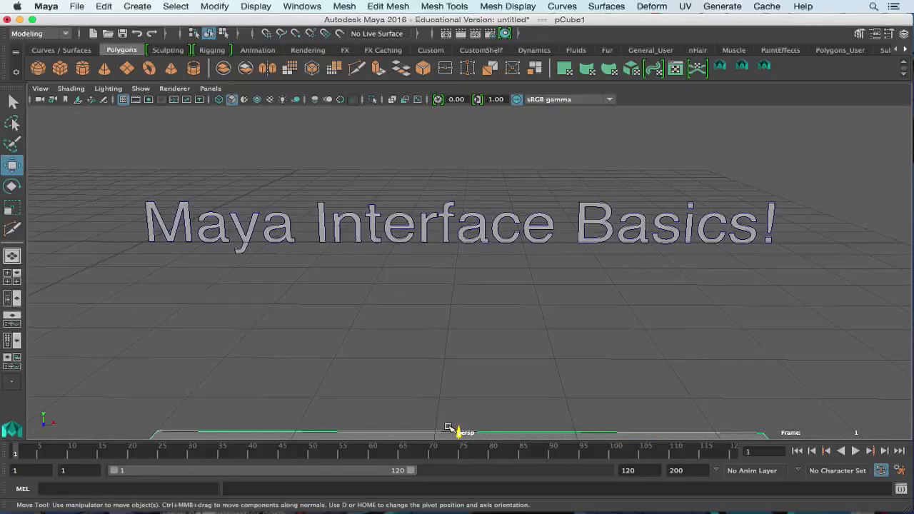
- Move the long box up along its Y axis to about -1.8 cm, just beneath the "Maya Interface Basics!" text
{"action": "left_click_drag", "start_coordinate": [461, 430], "coordinate": [500, 280]}
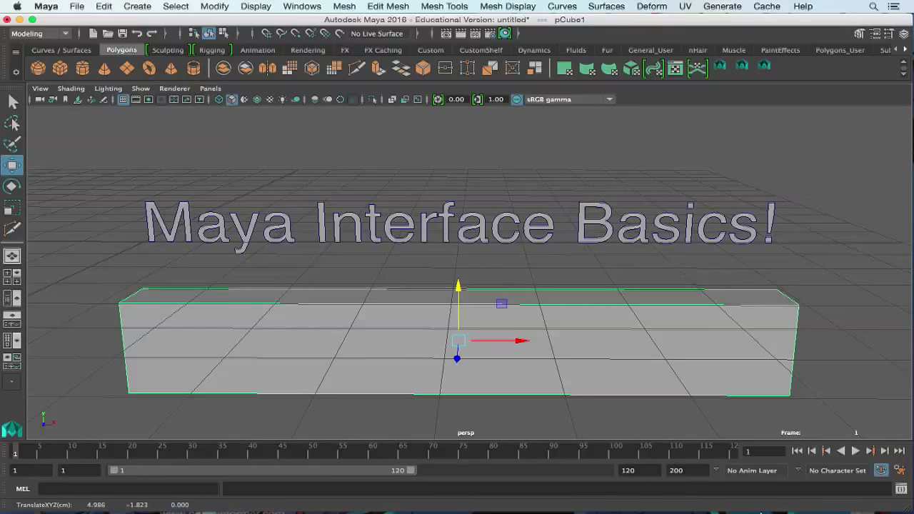
- View the Maya 2017 interface image in Preview and close it
{"action": "left_click", "coordinate": [827, 503]}
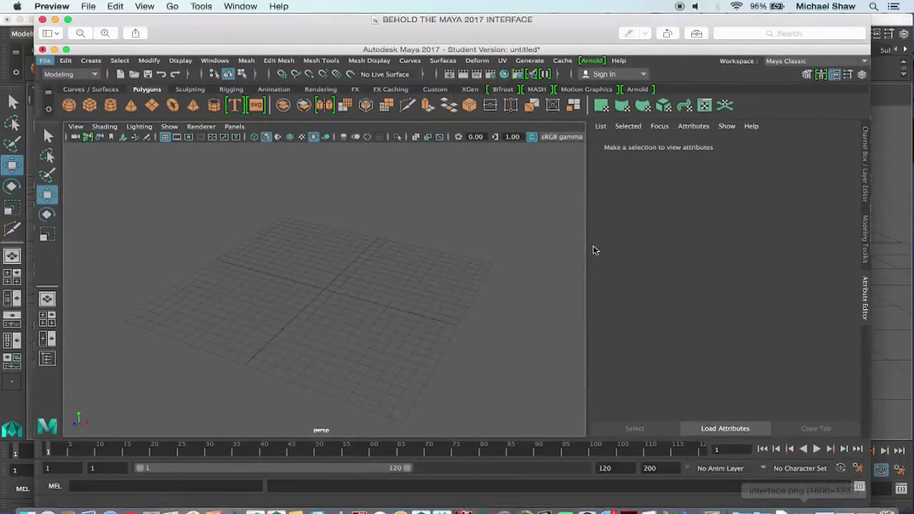
{"action": "left_click_drag", "start_coordinate": [472, 21], "coordinate": [487, 102]}
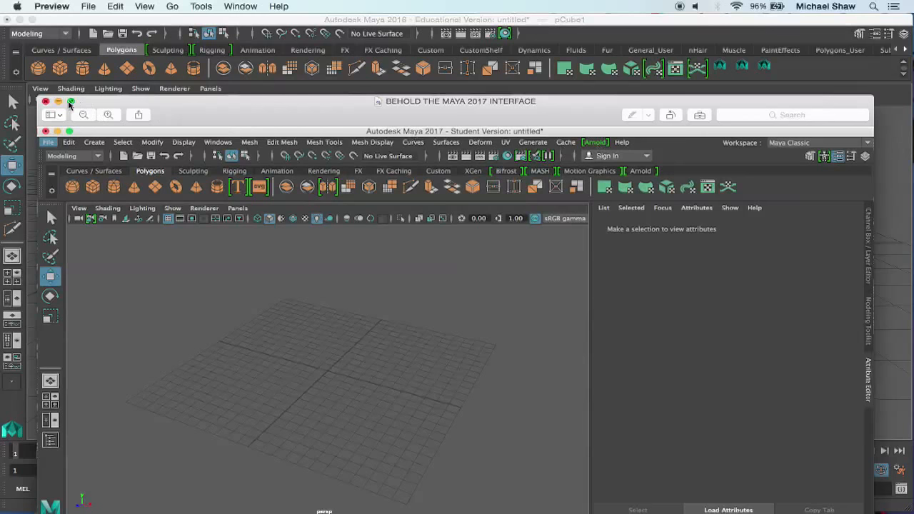
{"action": "left_click", "coordinate": [46, 101]}
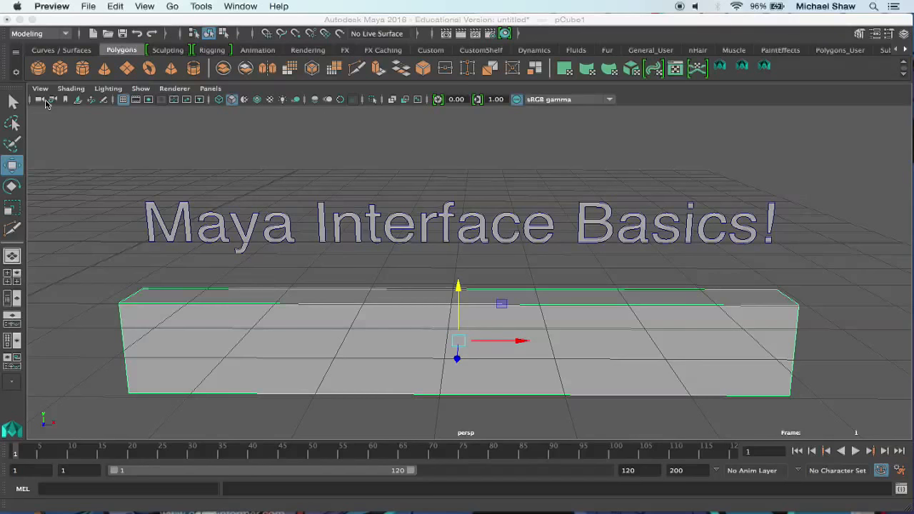
{"action": "left_click", "coordinate": [182, 179]}
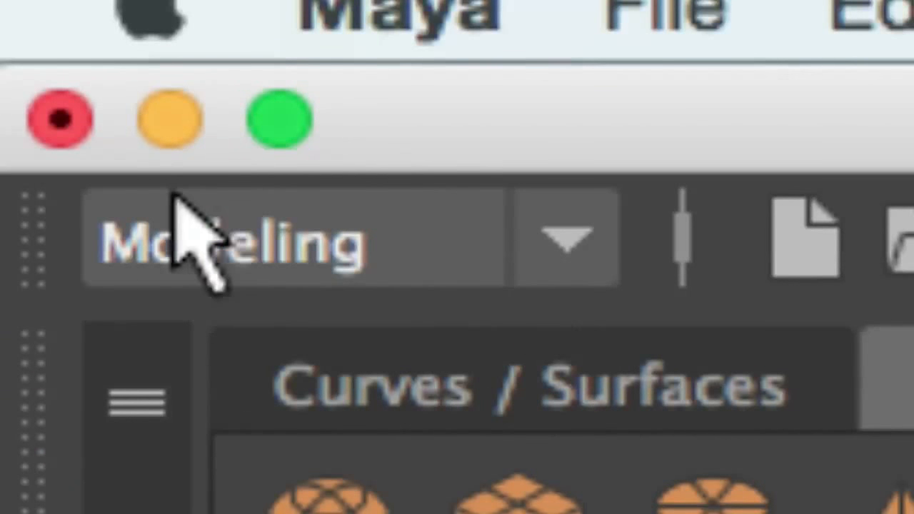
{"action": "left_click", "coordinate": [493, 224]}
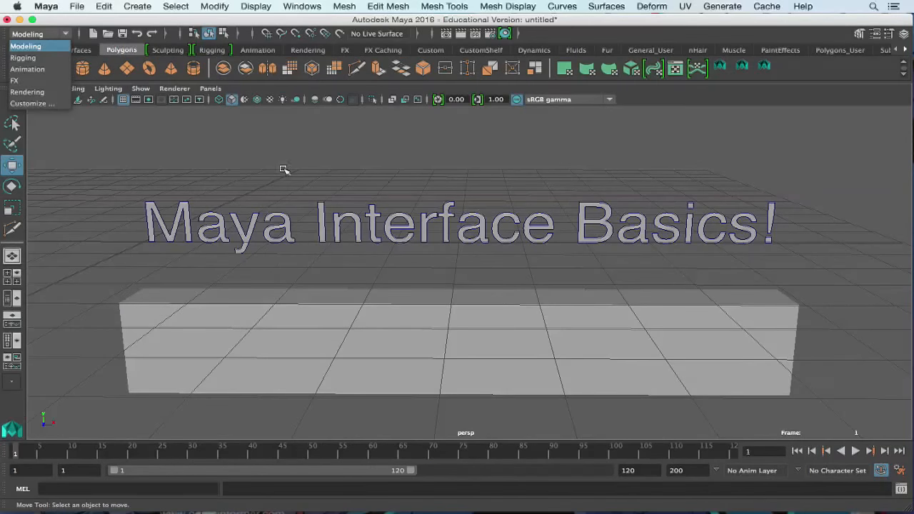
{"action": "left_click", "coordinate": [254, 165]}
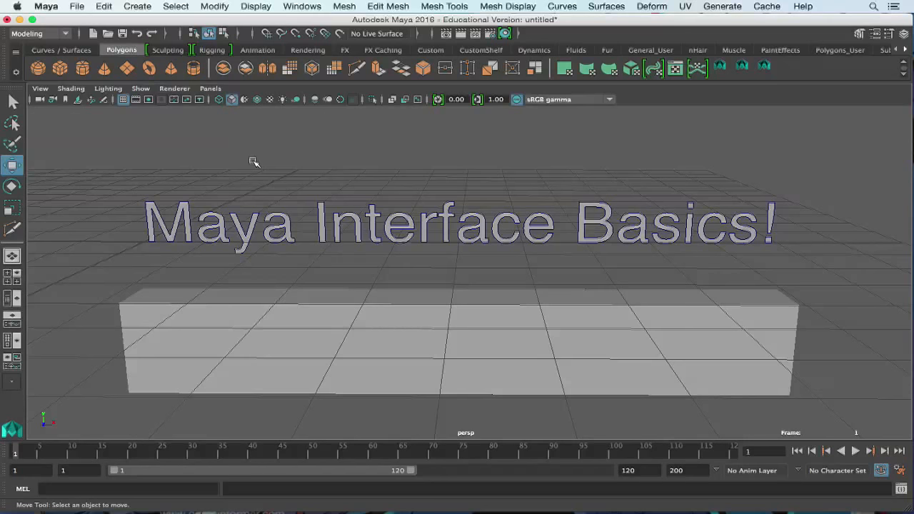
- Create a new project named an310_week1, keeping the default location and folder names
{"action": "left_click", "coordinate": [75, 5]}
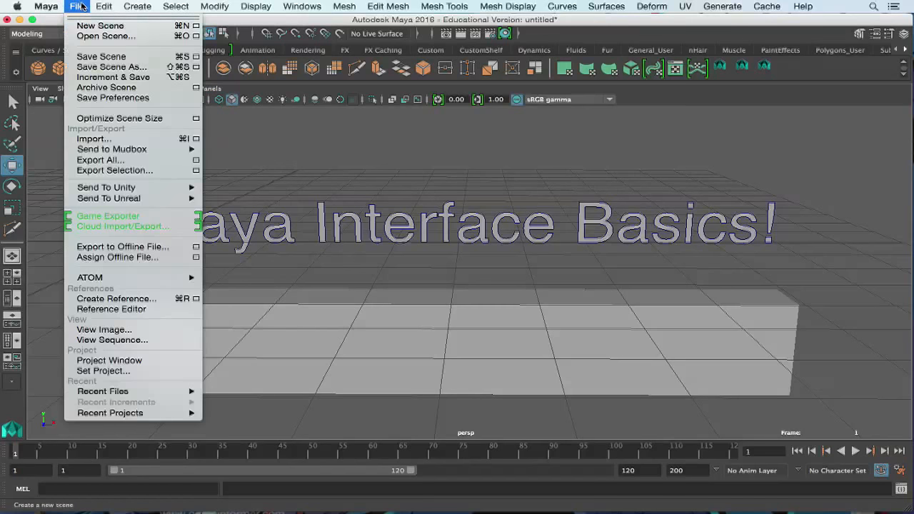
{"action": "left_click", "coordinate": [118, 360]}
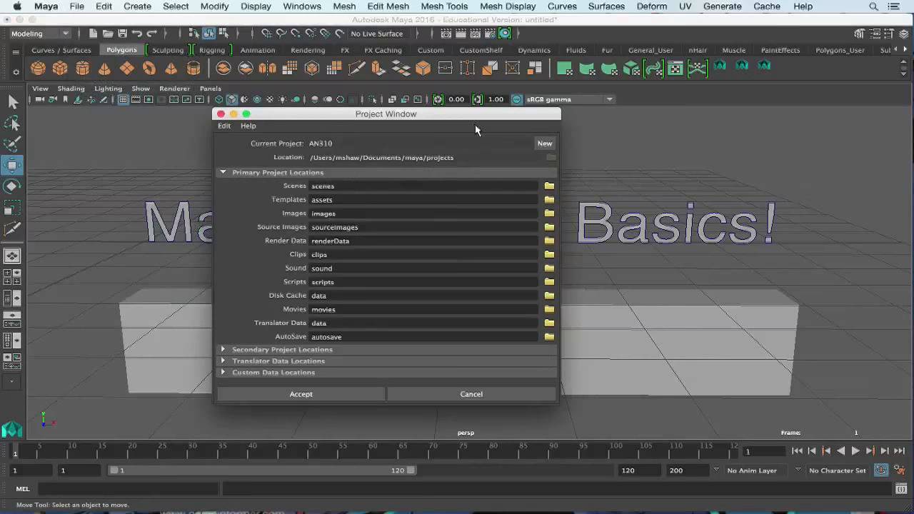
{"action": "mouse_move", "coordinate": [449, 115]}
{"action": "left_mouse_down"}
{"action": "mouse_move", "coordinate": [464, 95]}
{"action": "mouse_move", "coordinate": [440, 108]}
{"action": "left_mouse_up"}
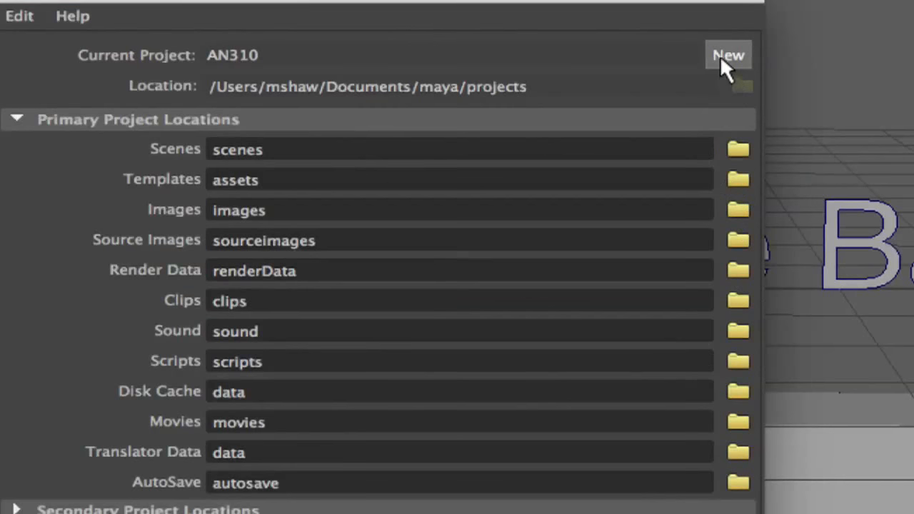
{"action": "left_click", "coordinate": [721, 57]}
{"action": "left_click_drag", "start_coordinate": [404, 50], "coordinate": [204, 14]}
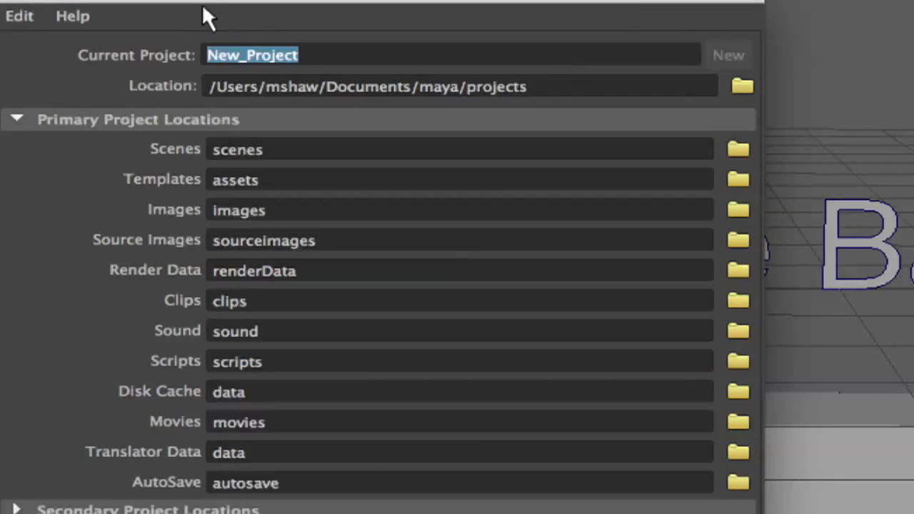
{"action": "type", "text": "an310"}
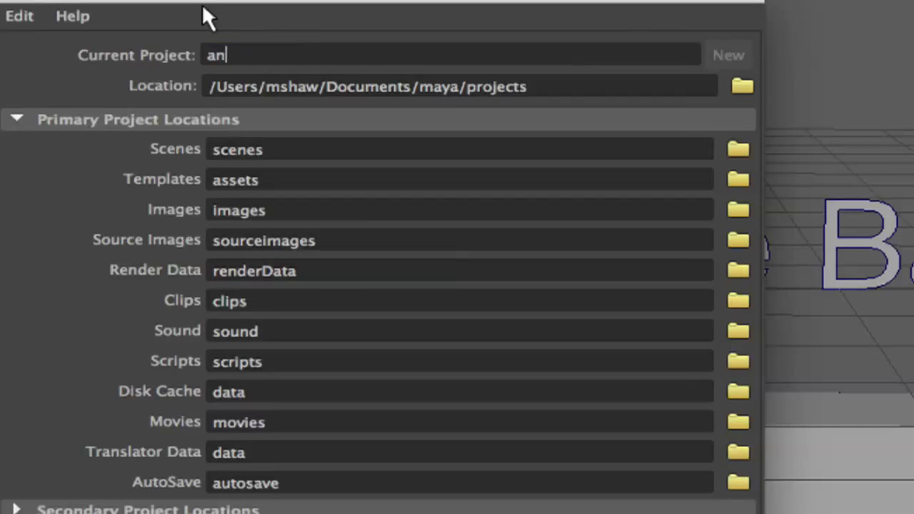
{"action": "type", "text": "_week1"}
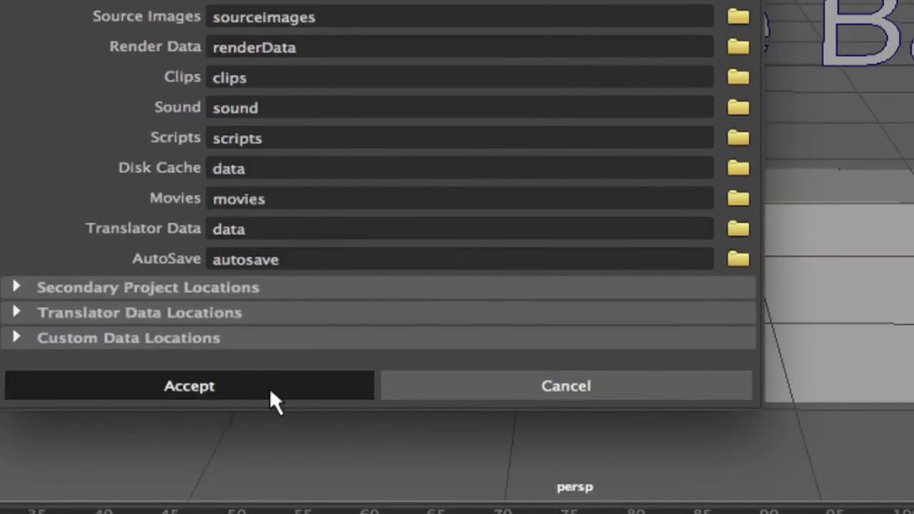
{"action": "left_click", "coordinate": [271, 393]}
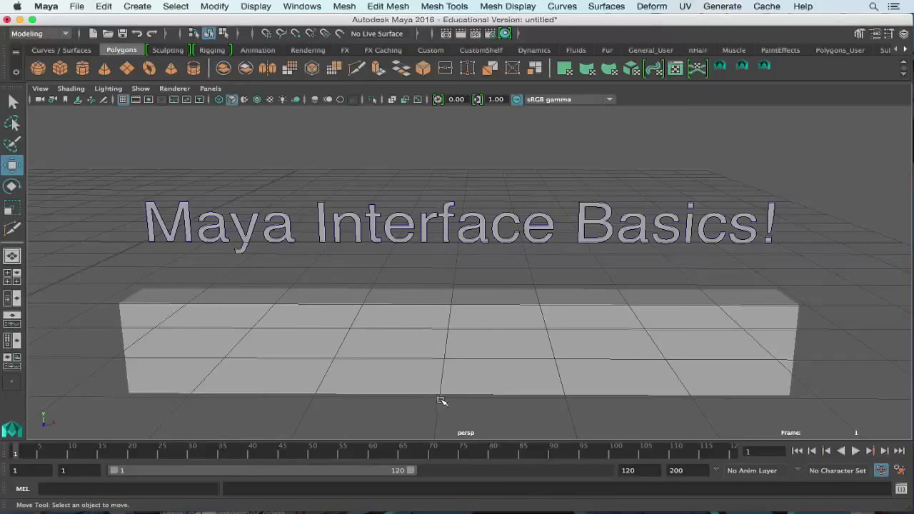
- Switch to Finder and inspect the an310_week1 project folder and its scenes subfolder
{"action": "mouse_move", "coordinate": [132, 512]}
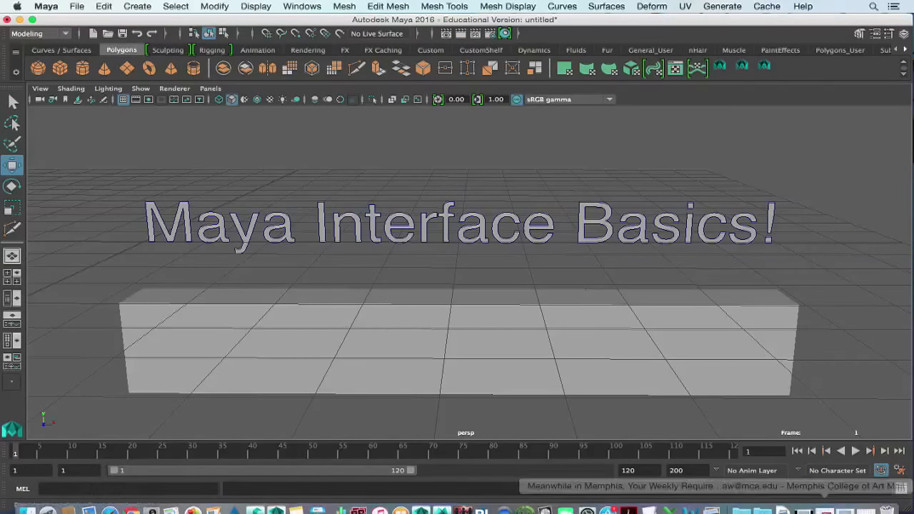
{"action": "left_click", "coordinate": [873, 510]}
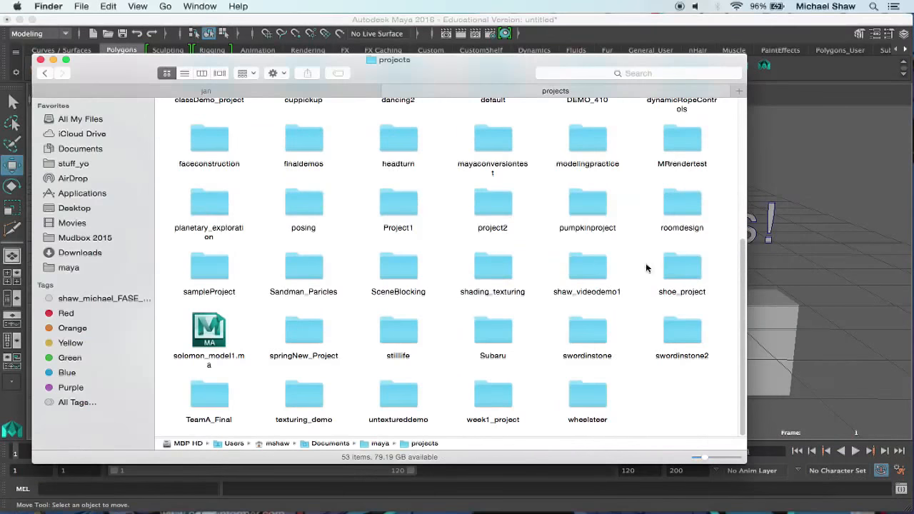
{"action": "scroll", "coordinate": [584, 376], "scroll_direction": "up", "scroll_amount": 10}
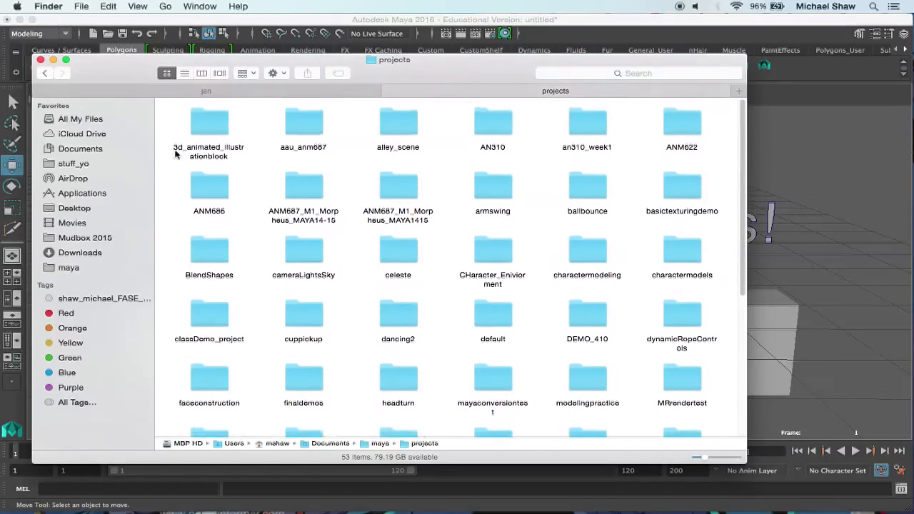
{"action": "left_click", "coordinate": [599, 127]}
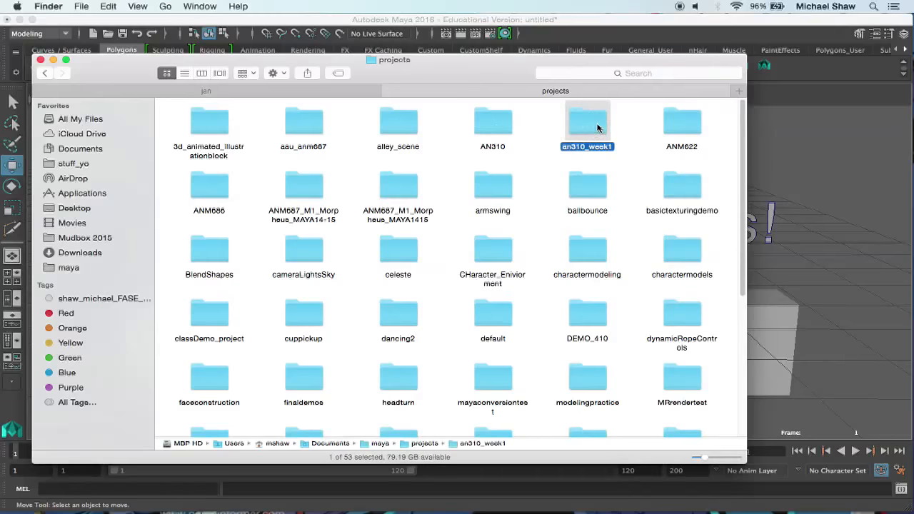
{"action": "double_click", "coordinate": [599, 136]}
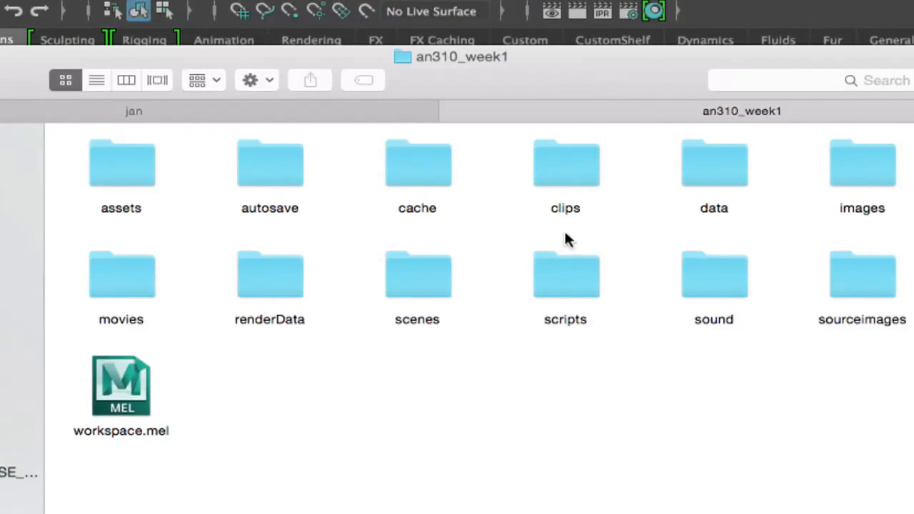
{"action": "double_click", "coordinate": [411, 276]}
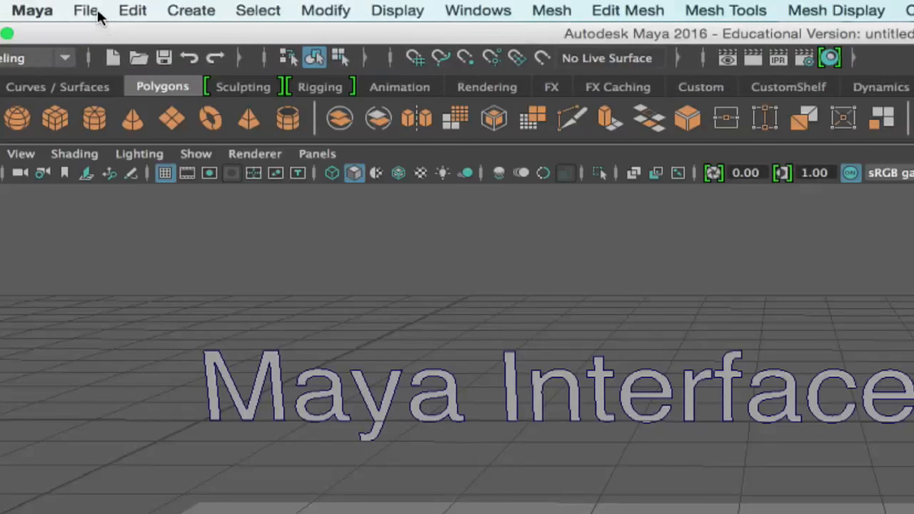
- Back in Maya, save the scene as maya_scene_demonstration in Maya Binary format in the an310_week1 project's scenes folder
{"action": "left_click", "coordinate": [96, 12]}
{"action": "left_click", "coordinate": [124, 116]}
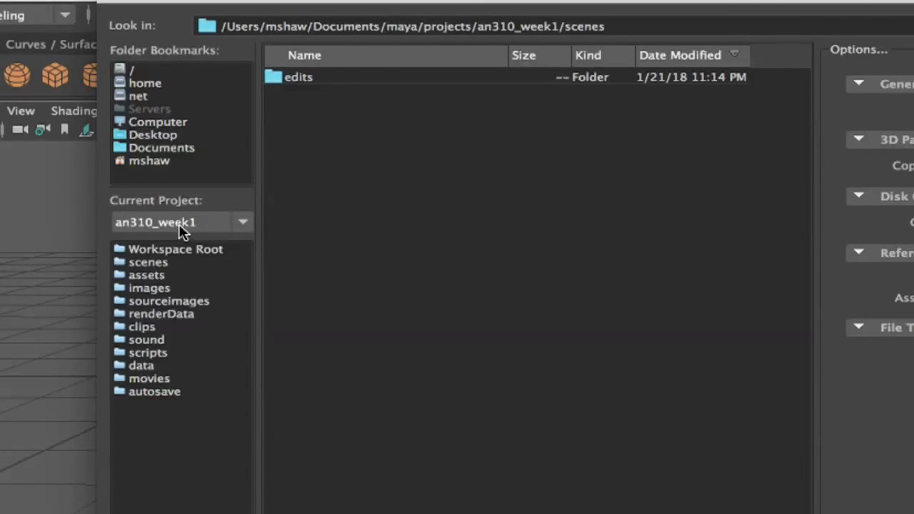
{"action": "left_click", "coordinate": [182, 226]}
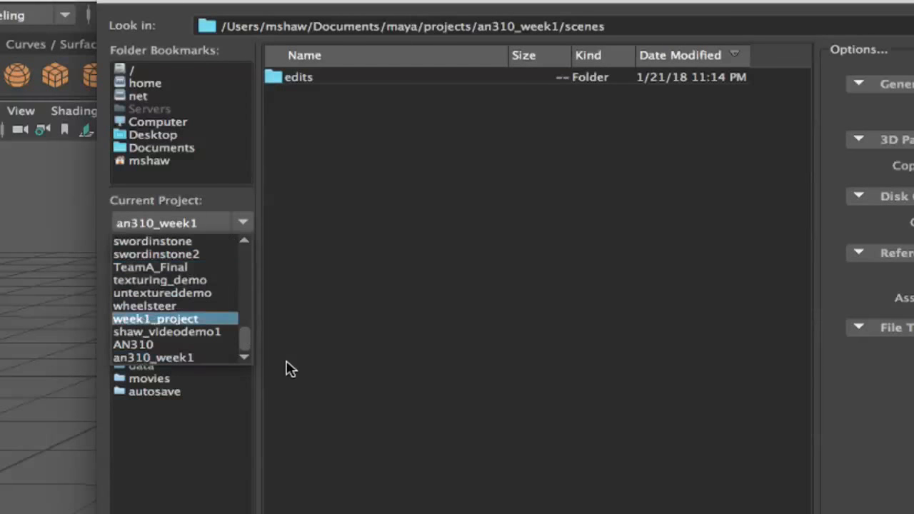
{"action": "left_click", "coordinate": [325, 379]}
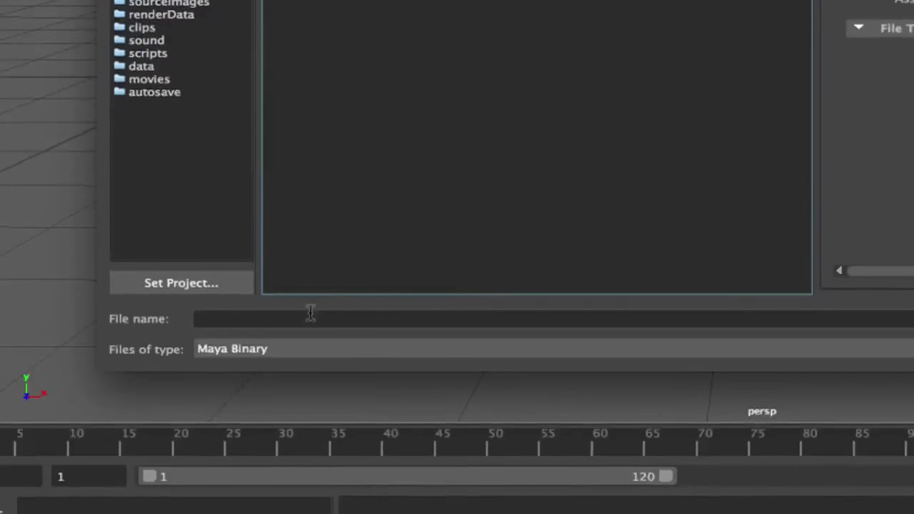
{"action": "left_click", "coordinate": [310, 319]}
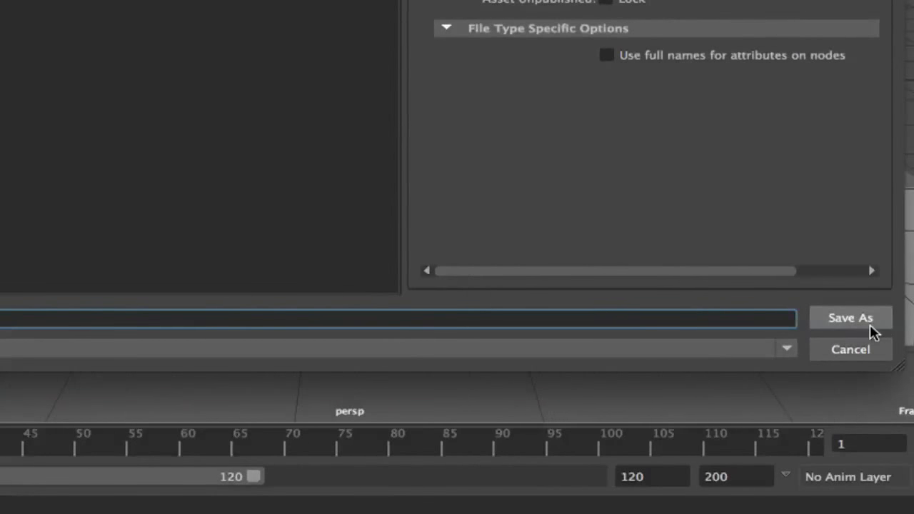
{"action": "left_click", "coordinate": [850, 318]}
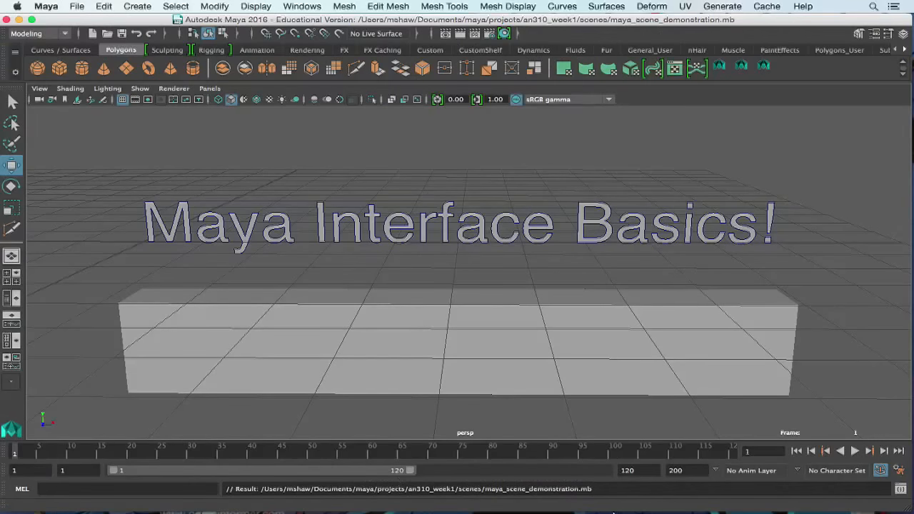
- Check the saved scene file in Finder's scenes folder, go back to the an310_week1 folder, and return to Maya
{"action": "mouse_move", "coordinate": [614, 511]}
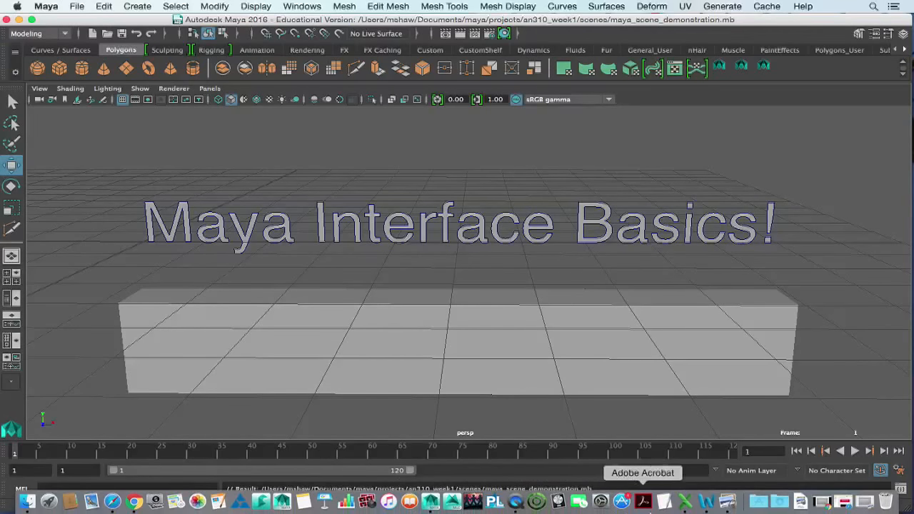
{"action": "left_click", "coordinate": [27, 503]}
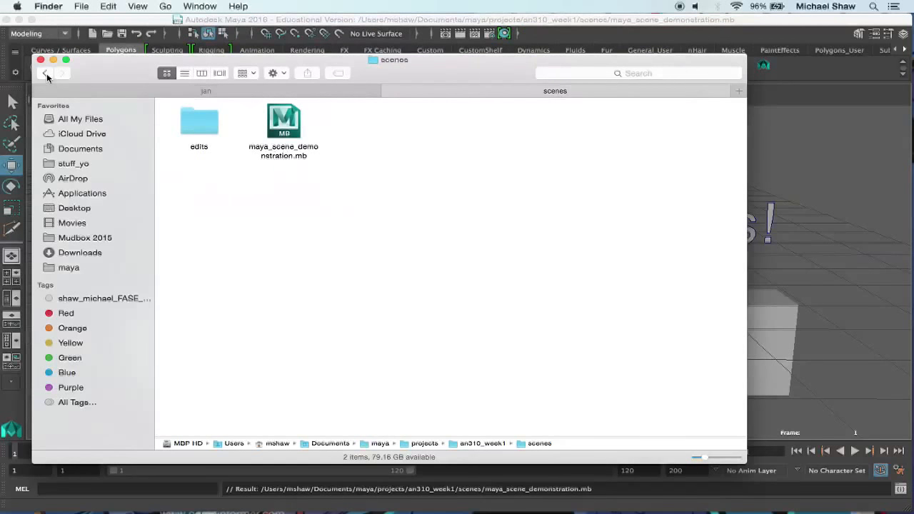
{"action": "left_click", "coordinate": [45, 73]}
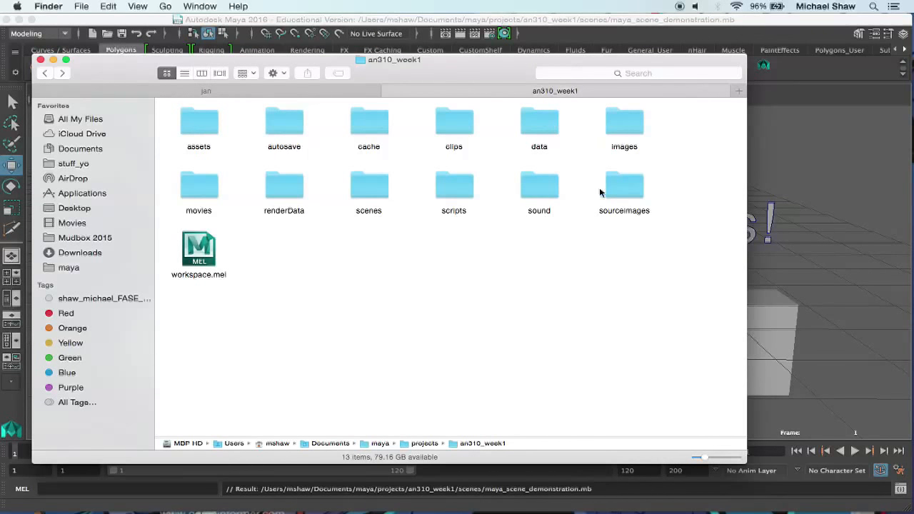
{"action": "left_click", "coordinate": [846, 149]}
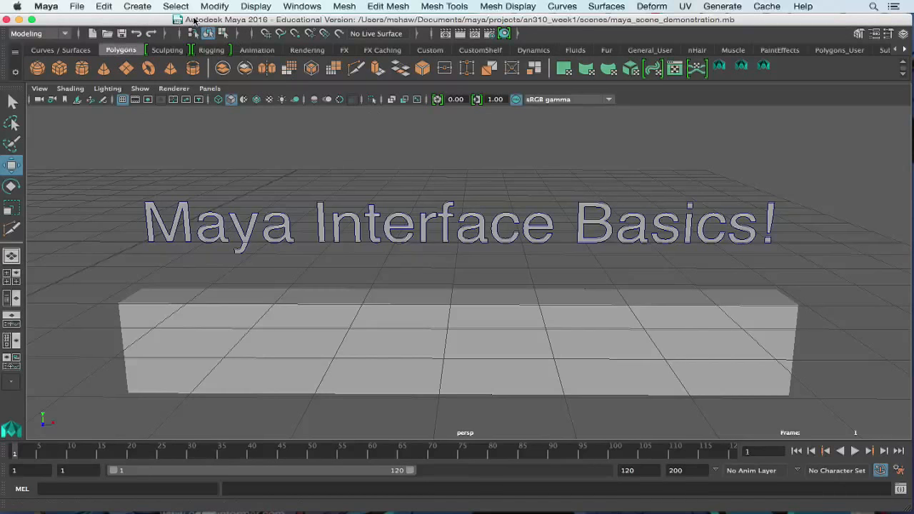
- Select the letter f in the 3D text and look through the Mesh Display, Curves and Surfaces menus of the Modeling set
{"action": "left_click", "coordinate": [445, 222]}
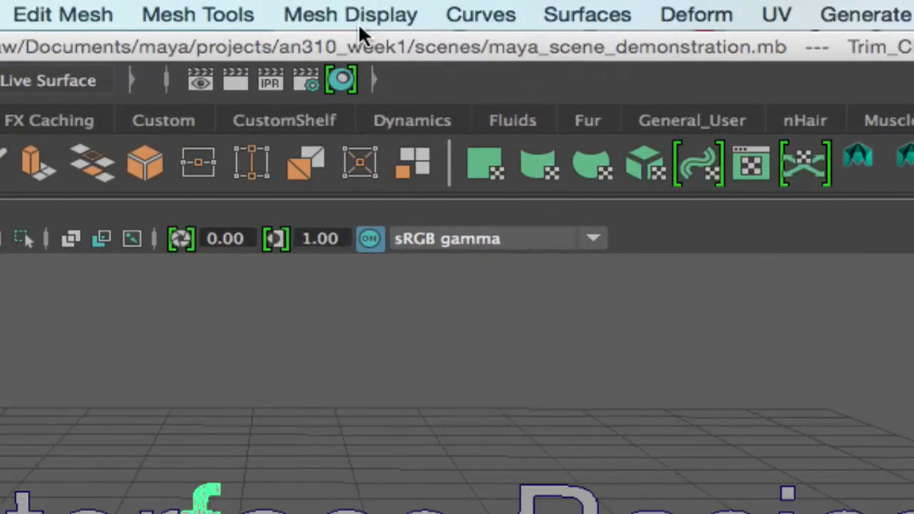
{"action": "left_click", "coordinate": [361, 20]}
{"action": "left_click", "coordinate": [476, 20]}
{"action": "left_click", "coordinate": [584, 22]}
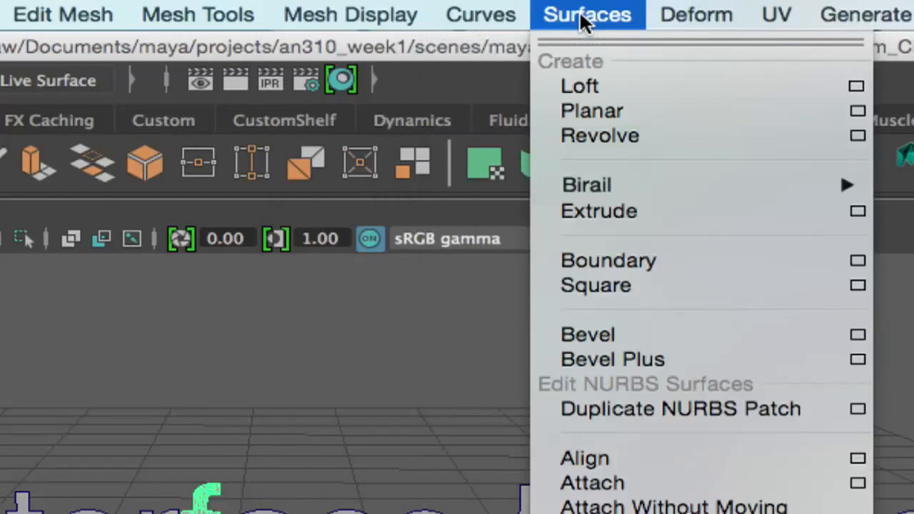
{"action": "left_click", "coordinate": [504, 22]}
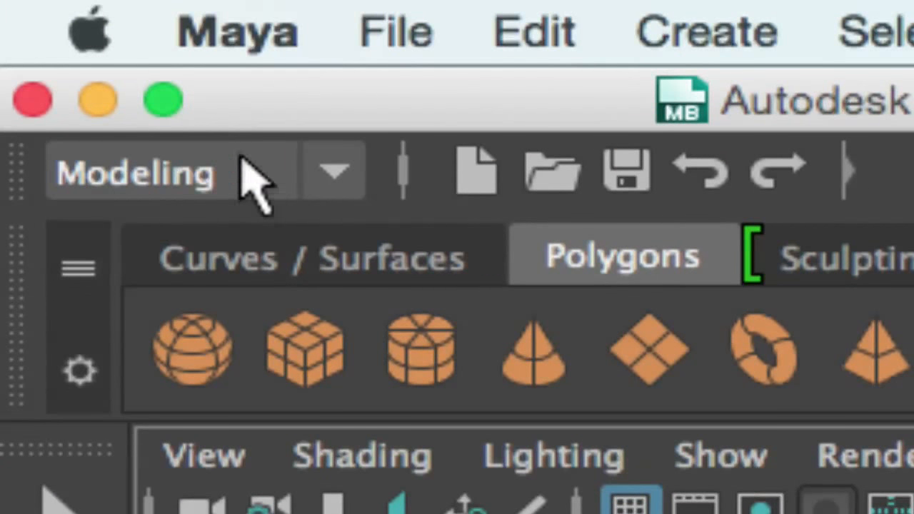
- Inspect the available menu sets and look through the Modeling menus, including Deform and Edit Mesh
{"action": "left_click", "coordinate": [319, 165]}
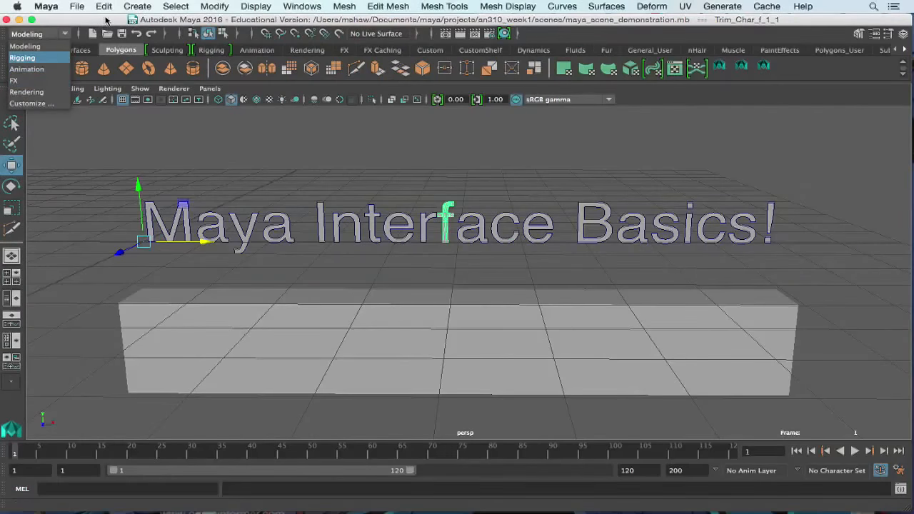
{"action": "left_click", "coordinate": [100, 22]}
{"action": "left_click", "coordinate": [522, 6]}
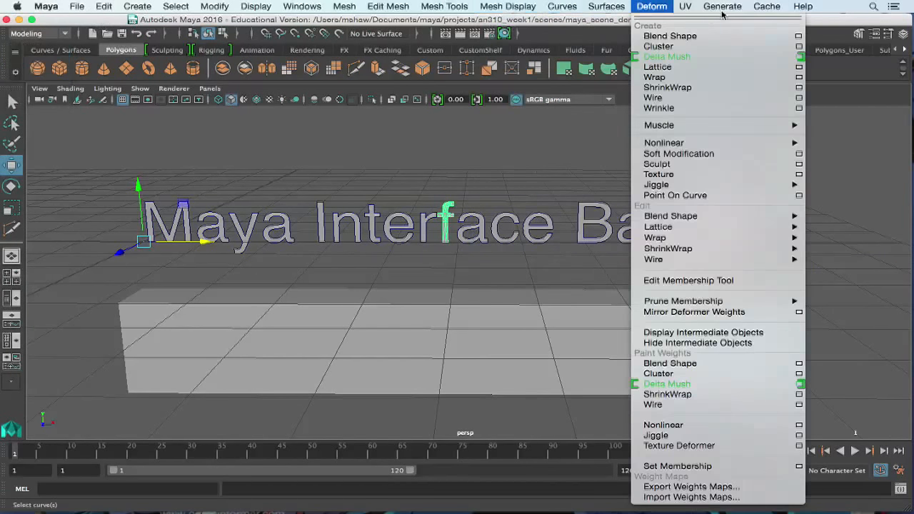
{"action": "left_click", "coordinate": [45, 33]}
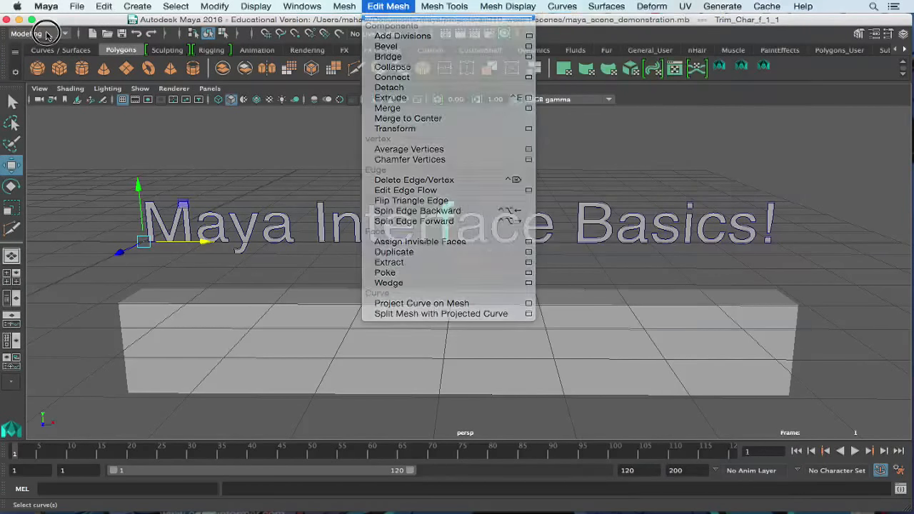
- Show the Animation menu set followed by the Rendering menu set to compare their menus
{"action": "left_click", "coordinate": [41, 34]}
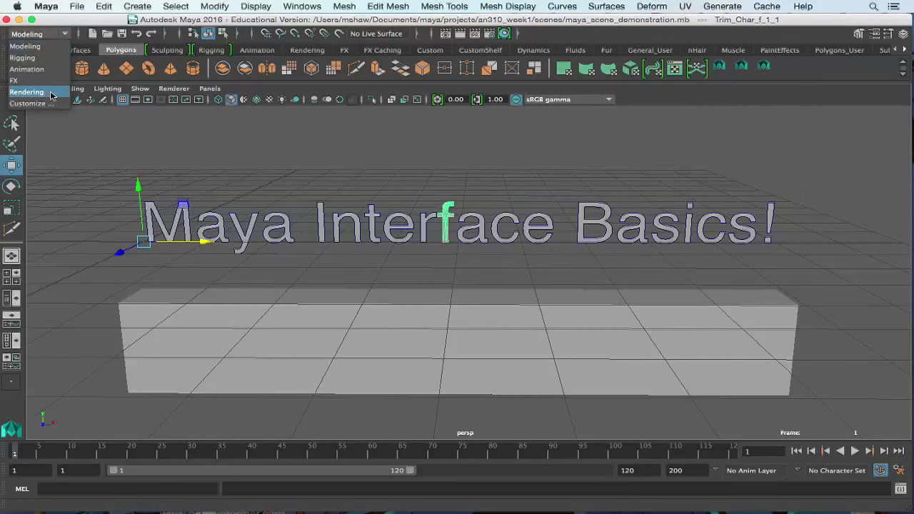
{"action": "left_click", "coordinate": [39, 60]}
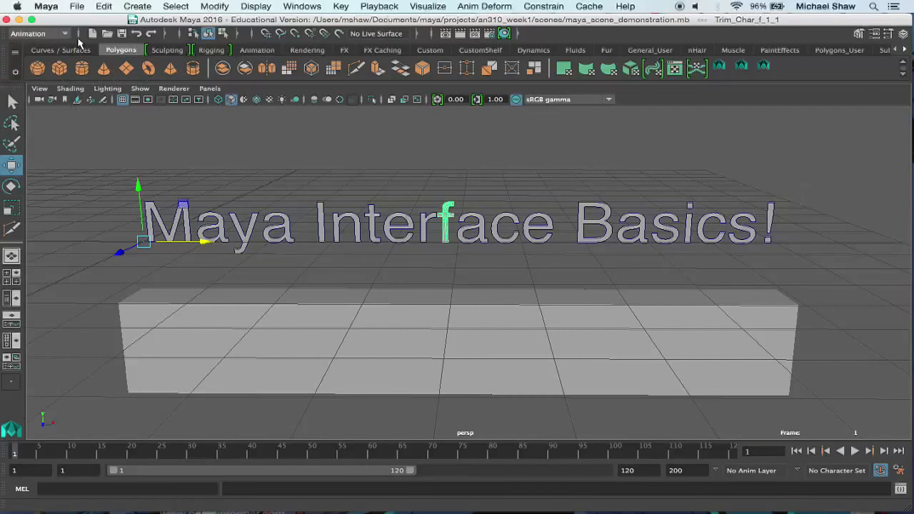
{"action": "left_click", "coordinate": [41, 34]}
{"action": "left_click", "coordinate": [27, 91]}
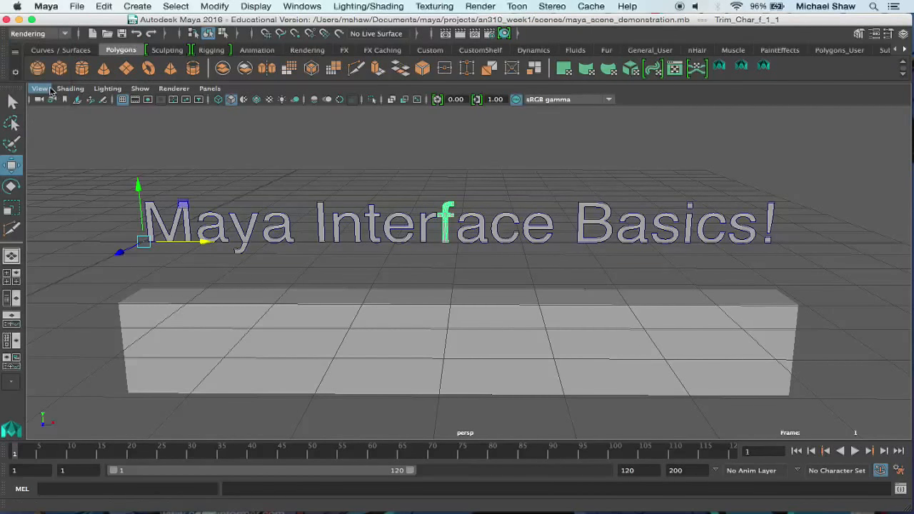
- Look through the Rendering set's Toon and Stereo menus, and return to the Modeling menu set
{"action": "left_click", "coordinate": [46, 34]}
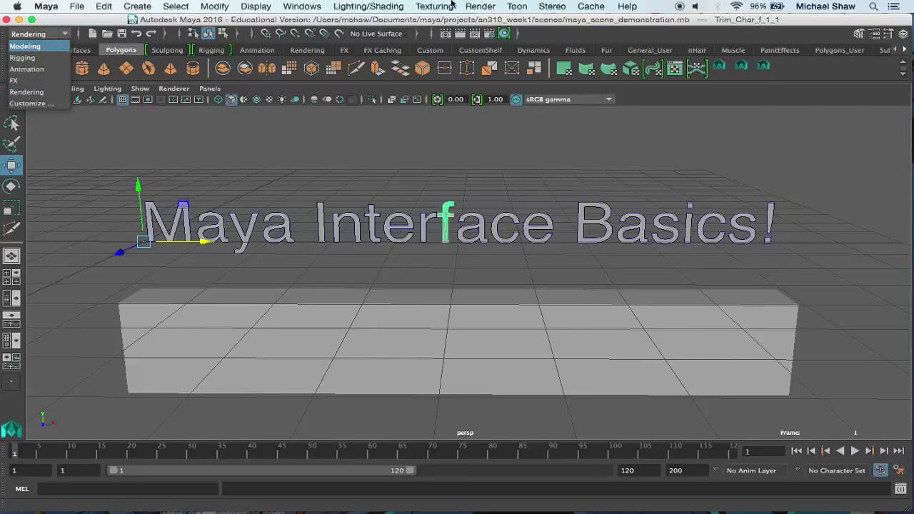
{"action": "left_click", "coordinate": [518, 6]}
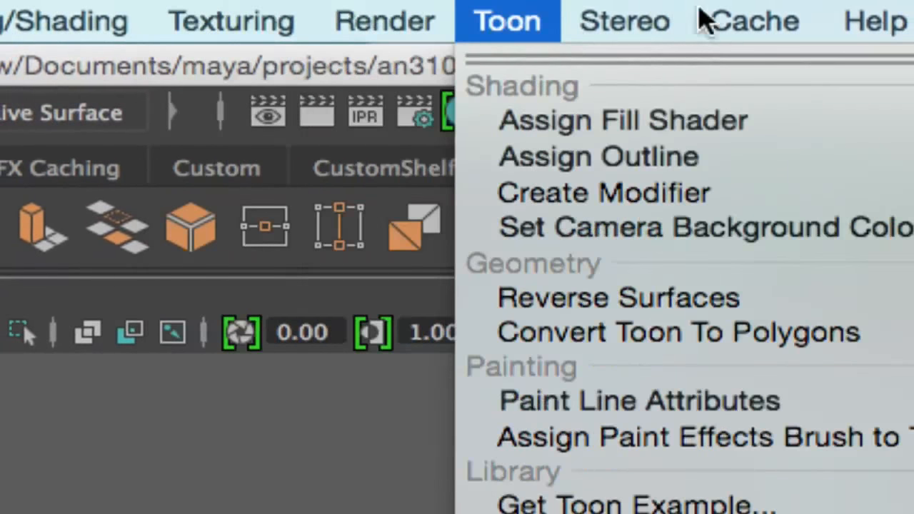
{"action": "mouse_move", "coordinate": [649, 30]}
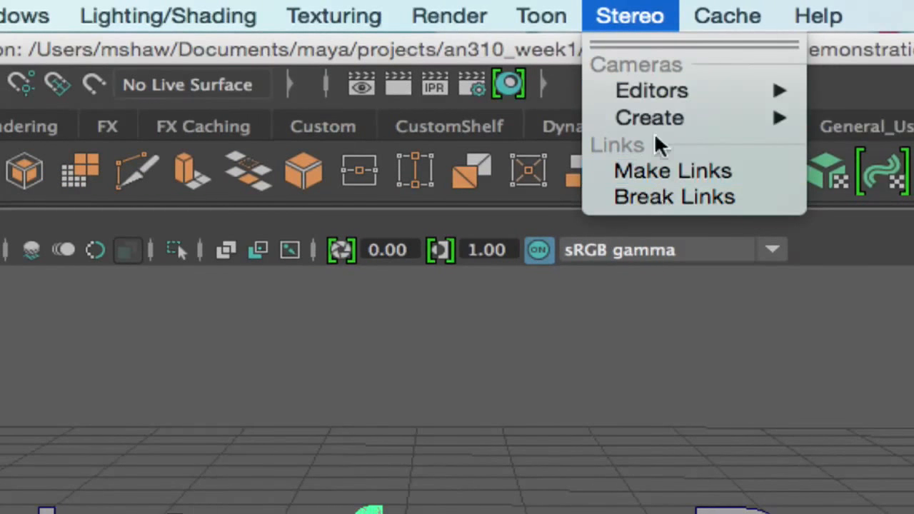
{"action": "mouse_move", "coordinate": [430, 6]}
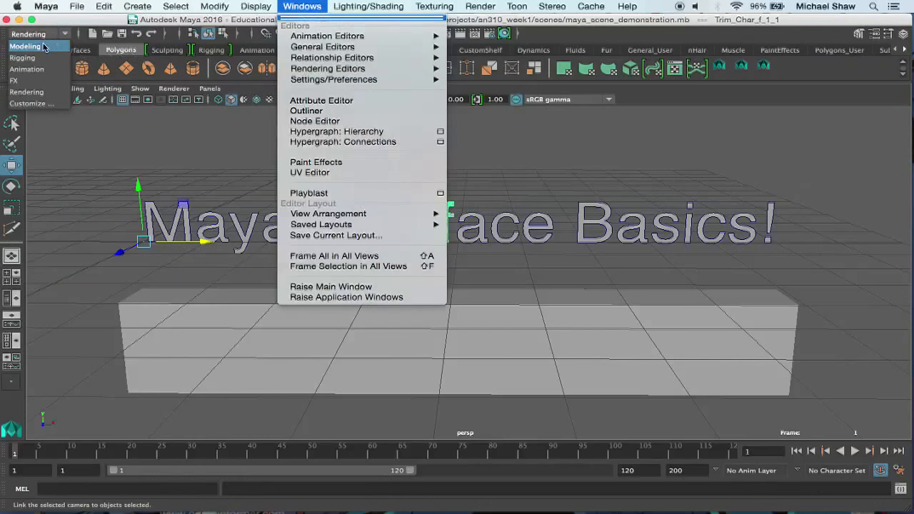
{"action": "left_click", "coordinate": [43, 46]}
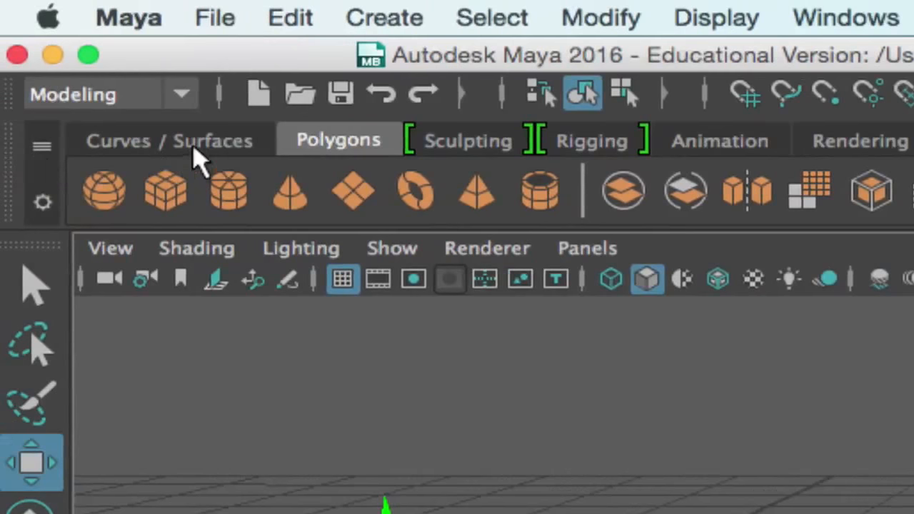
- Compare the menu sets with the Curves / Surfaces, Polygons, Sculpting, Rigging, Animation, Rendering and FX shelves, returning to the Polygons shelf
{"action": "left_click", "coordinate": [182, 97]}
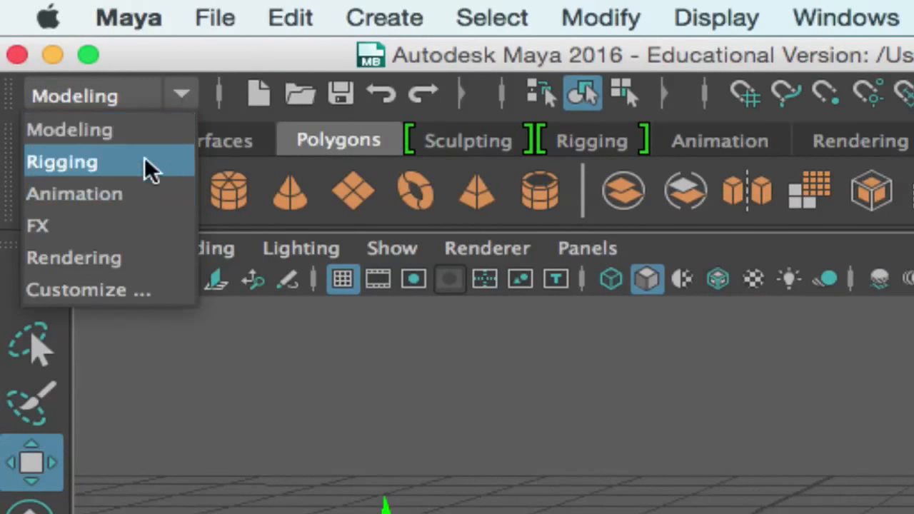
{"action": "left_click", "coordinate": [184, 99]}
{"action": "left_click", "coordinate": [203, 136]}
{"action": "left_click", "coordinate": [332, 143]}
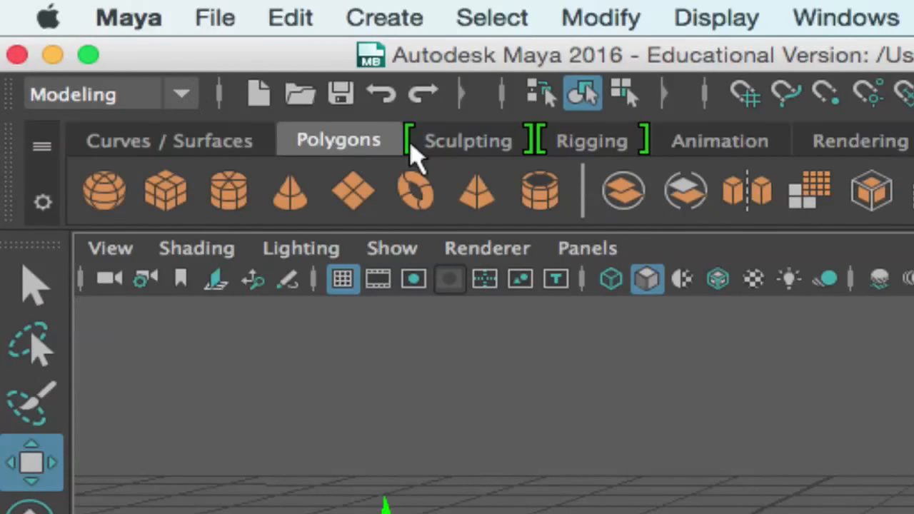
{"action": "left_click", "coordinate": [454, 141]}
{"action": "left_click", "coordinate": [579, 143]}
{"action": "left_click", "coordinate": [685, 146]}
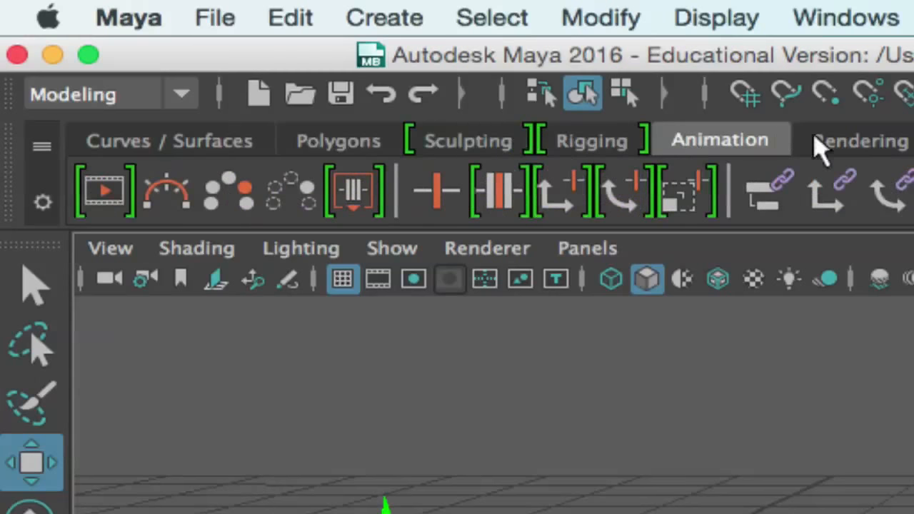
{"action": "left_click", "coordinate": [854, 142]}
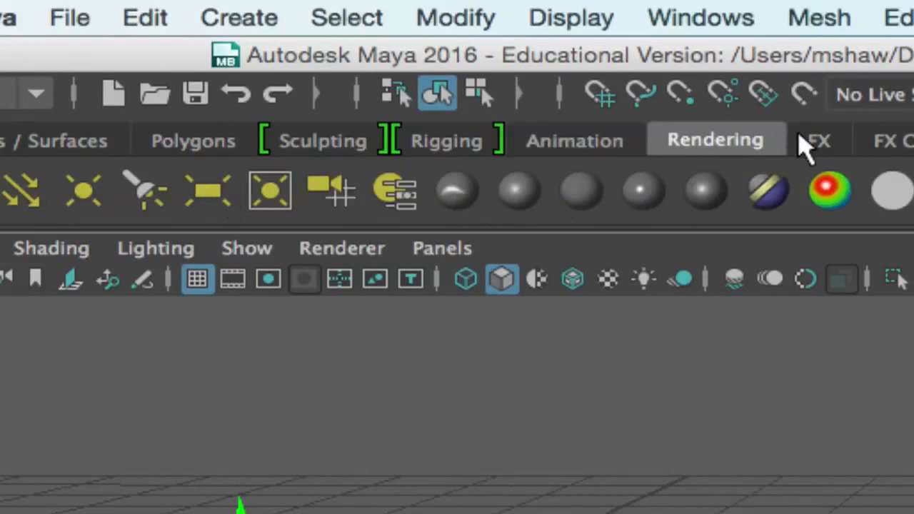
{"action": "left_click", "coordinate": [815, 141]}
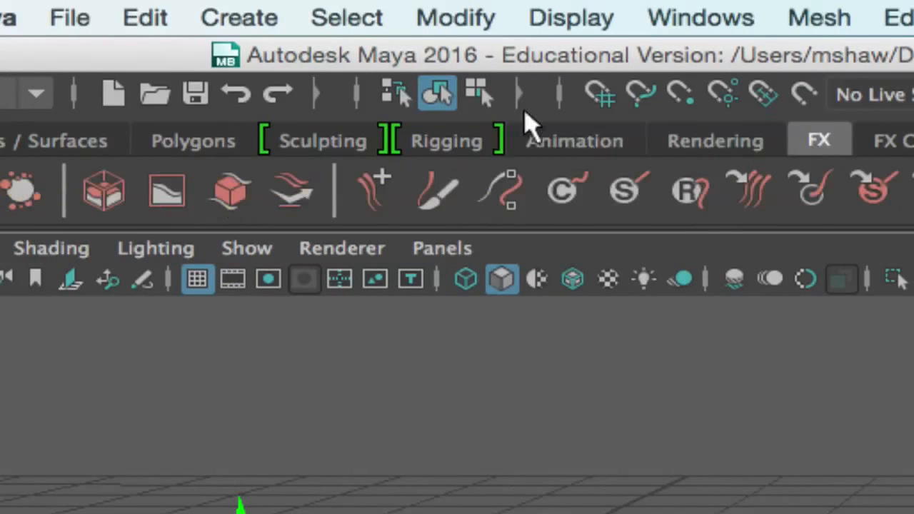
{"action": "left_click", "coordinate": [207, 141]}
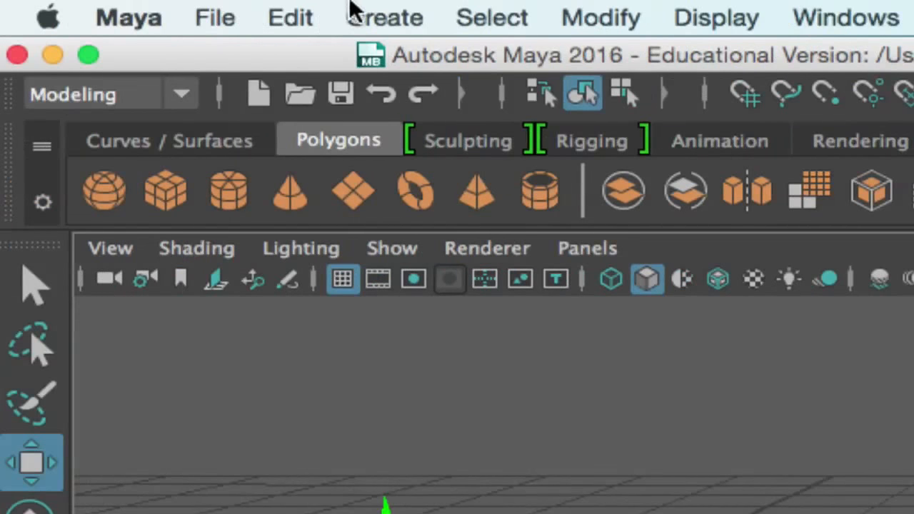
- Create a polygon cube with the Cube command among the Polygon Primitives
{"action": "left_click", "coordinate": [135, 101]}
{"action": "left_click", "coordinate": [135, 101]}
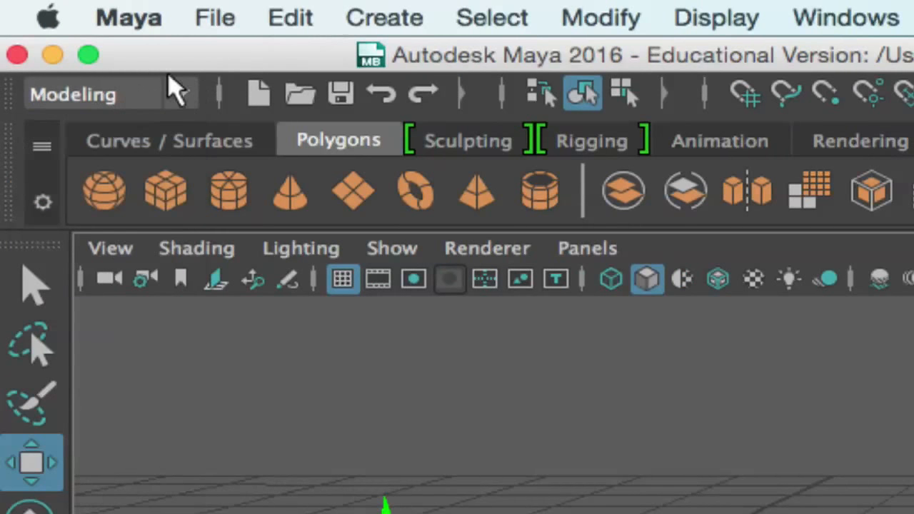
{"action": "left_click", "coordinate": [396, 13]}
{"action": "mouse_move", "coordinate": [477, 132]}
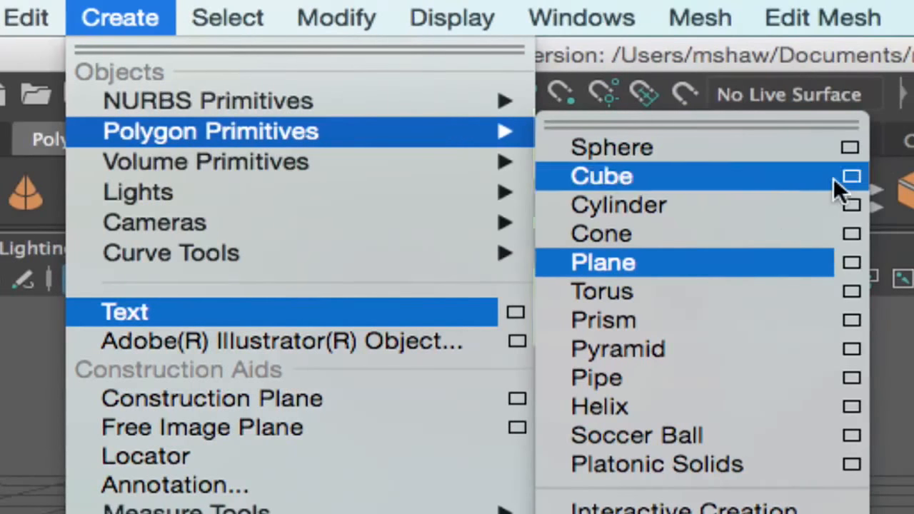
{"action": "left_click", "coordinate": [676, 175]}
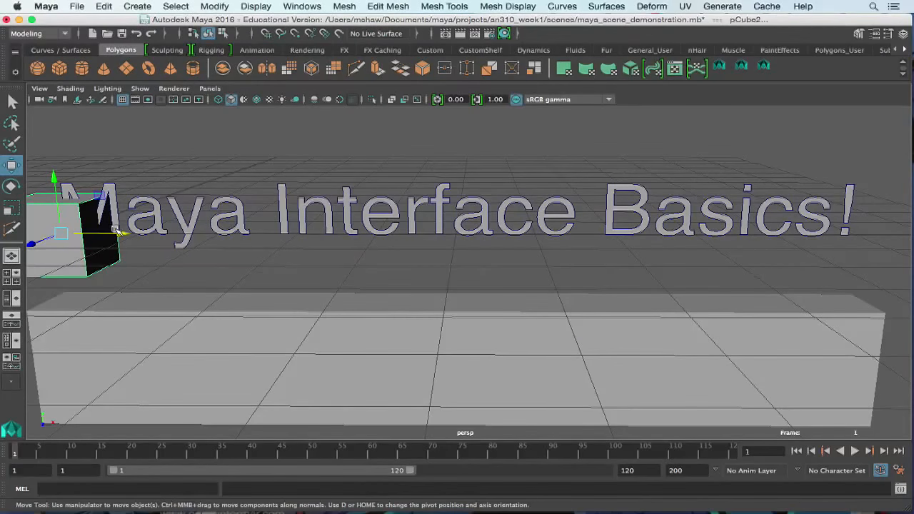
- Move the new cube about 1.6 cm along the X axis and delete it
{"action": "left_click_drag", "start_coordinate": [115, 230], "coordinate": [244, 232]}
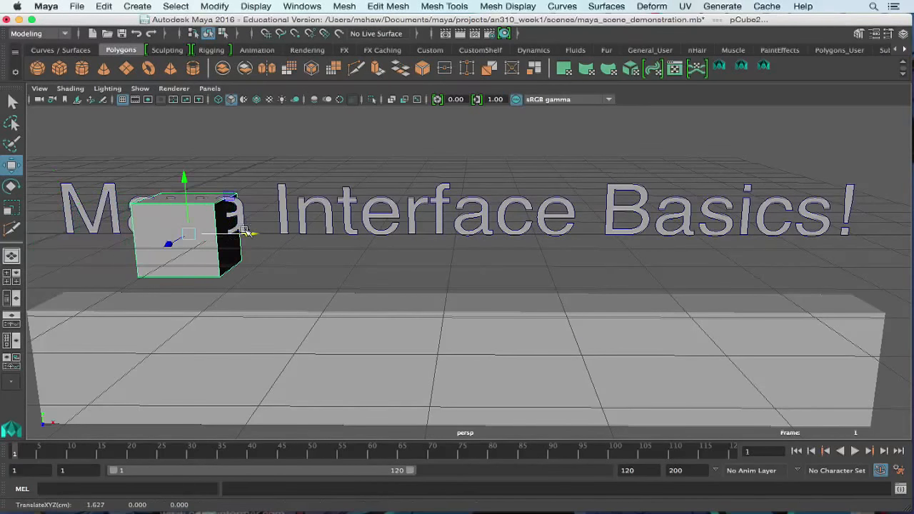
{"action": "left_click_drag", "start_coordinate": [187, 184], "coordinate": [190, 233]}
{"action": "key", "text": "Delete"}
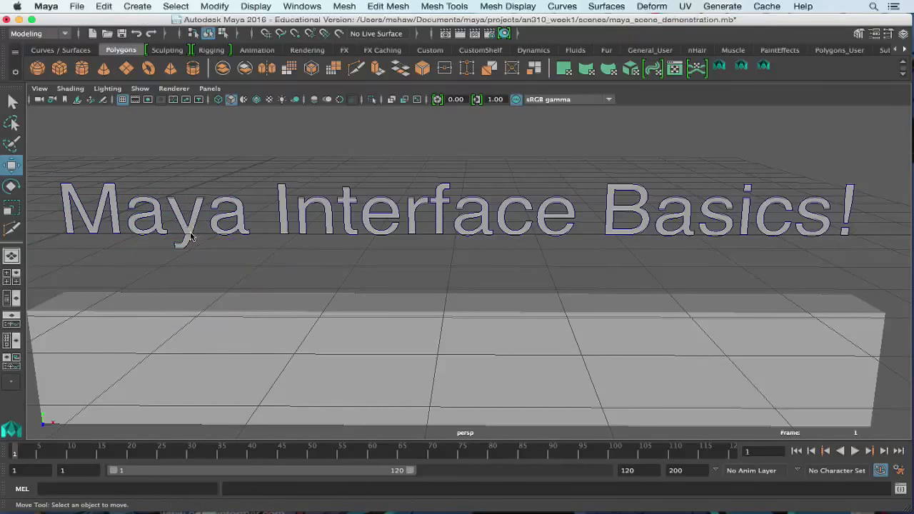
- Create another polygon cube from the Polygons shelf and move it about 2.5 cm along the X axis
{"action": "left_click", "coordinate": [58, 70]}
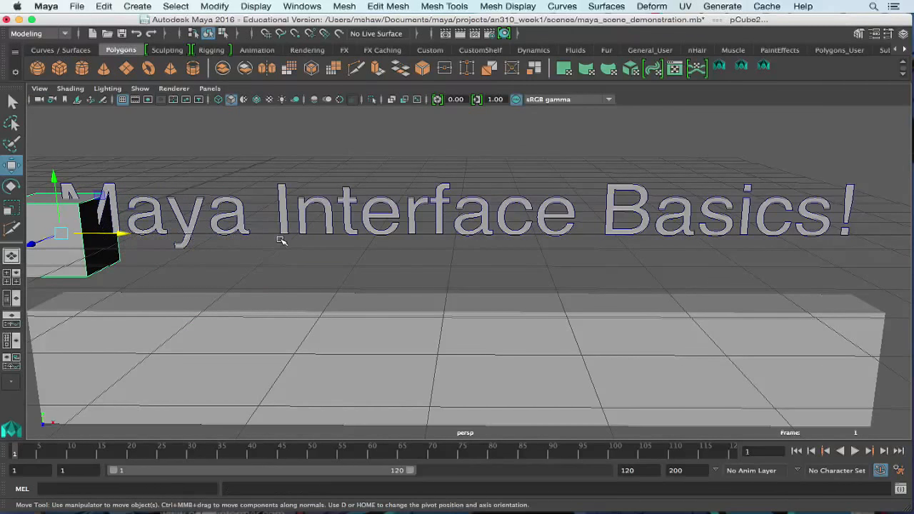
{"action": "left_click", "coordinate": [125, 254]}
{"action": "left_click", "coordinate": [86, 233]}
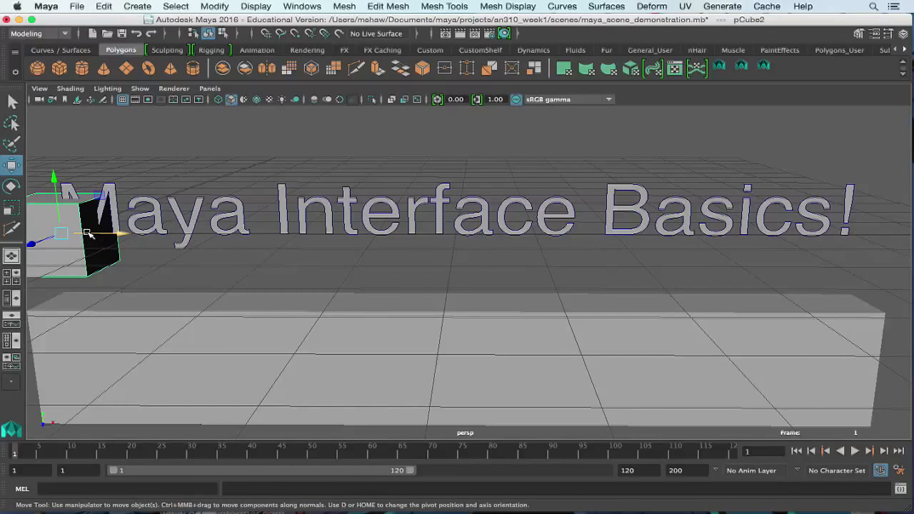
{"action": "left_click_drag", "start_coordinate": [101, 236], "coordinate": [294, 218]}
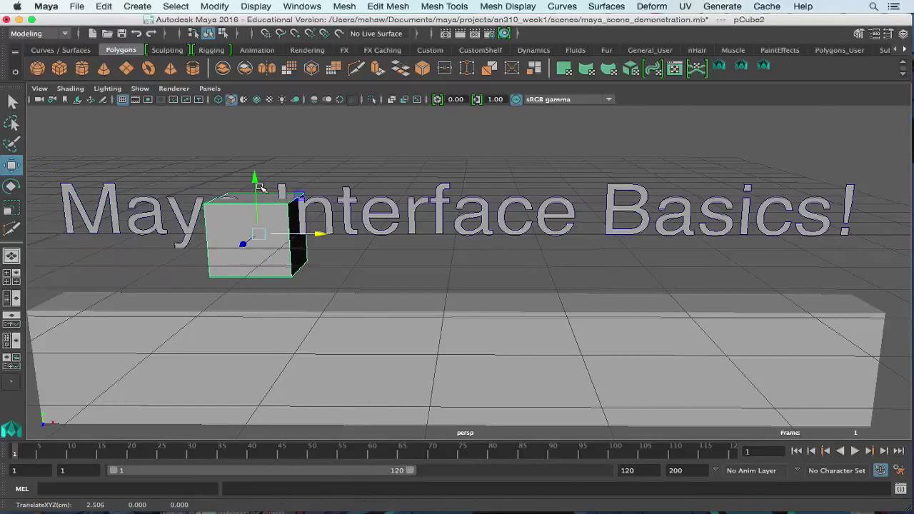
- Raise the second cube along the Y axis and delete it
{"action": "left_click", "coordinate": [260, 189]}
{"action": "left_click", "coordinate": [252, 204]}
{"action": "left_click_drag", "start_coordinate": [253, 180], "coordinate": [252, 131]}
{"action": "key", "text": "Delete"}
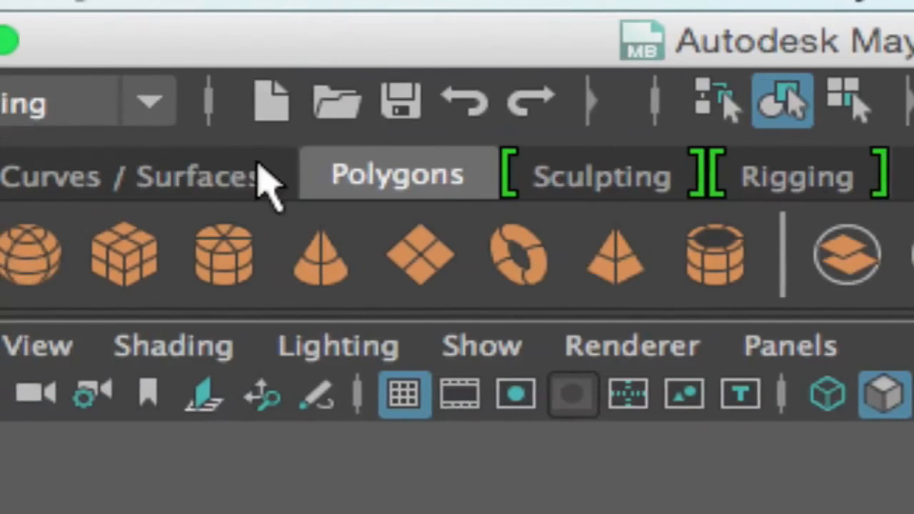
- Review the tools of the Curves / Surfaces, Polygons, Sculpting, Rigging, Animation, Rendering and FX shelves one after another
{"action": "left_click", "coordinate": [261, 166]}
{"action": "left_click", "coordinate": [410, 172]}
{"action": "left_click", "coordinate": [556, 187]}
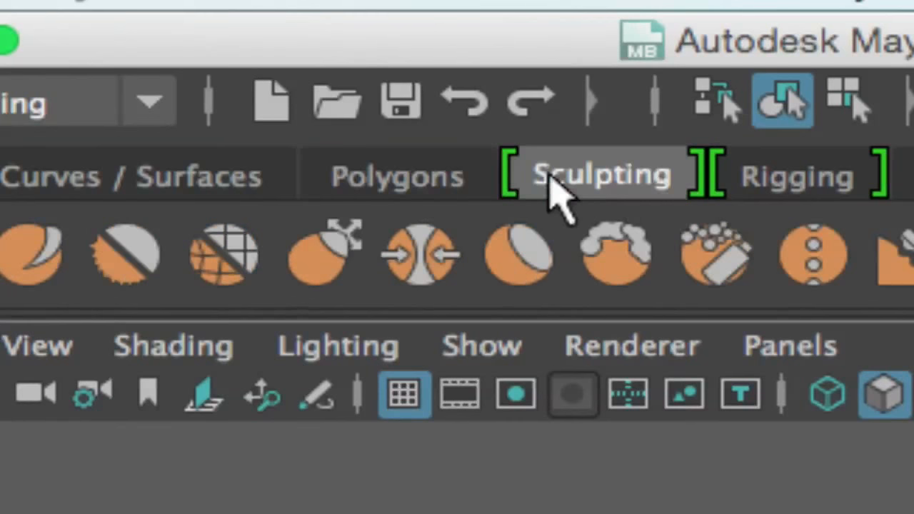
{"action": "left_click", "coordinate": [761, 184]}
{"action": "left_click", "coordinate": [816, 182]}
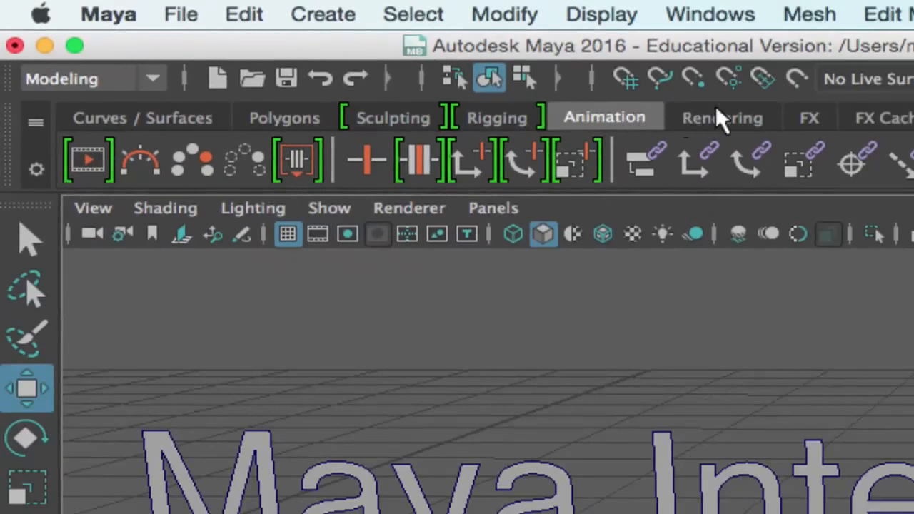
{"action": "left_click", "coordinate": [721, 119]}
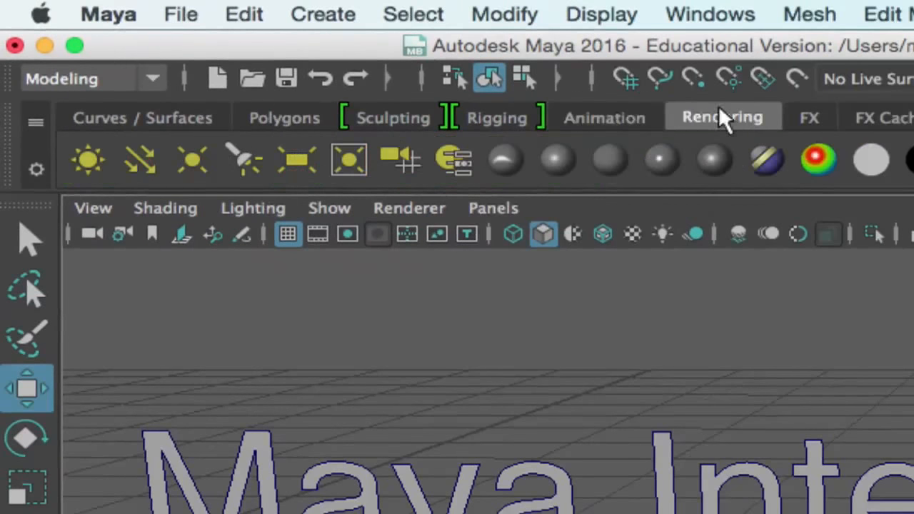
{"action": "left_click", "coordinate": [810, 123]}
- Examine the Polygons and Curves / Surfaces shelves again, and show the custom shelf with its mixed set of tools
{"action": "left_click", "coordinate": [302, 121]}
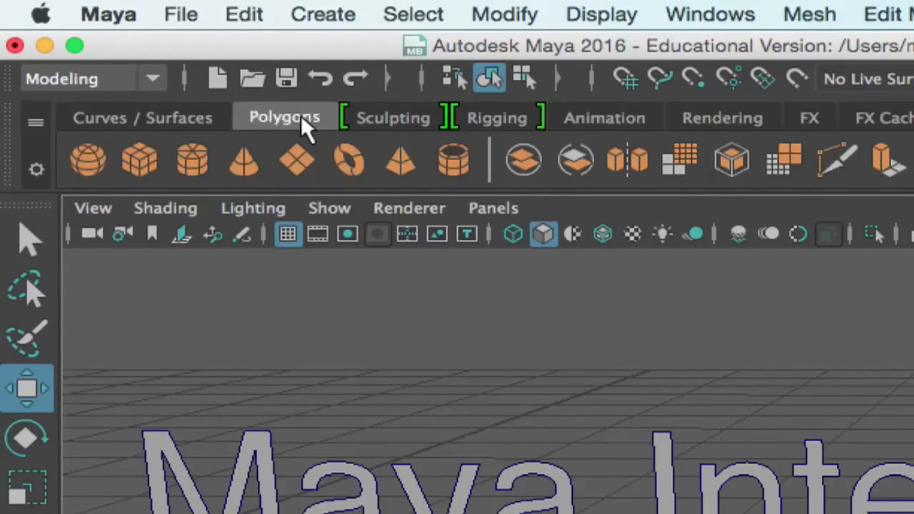
{"action": "left_click", "coordinate": [175, 117]}
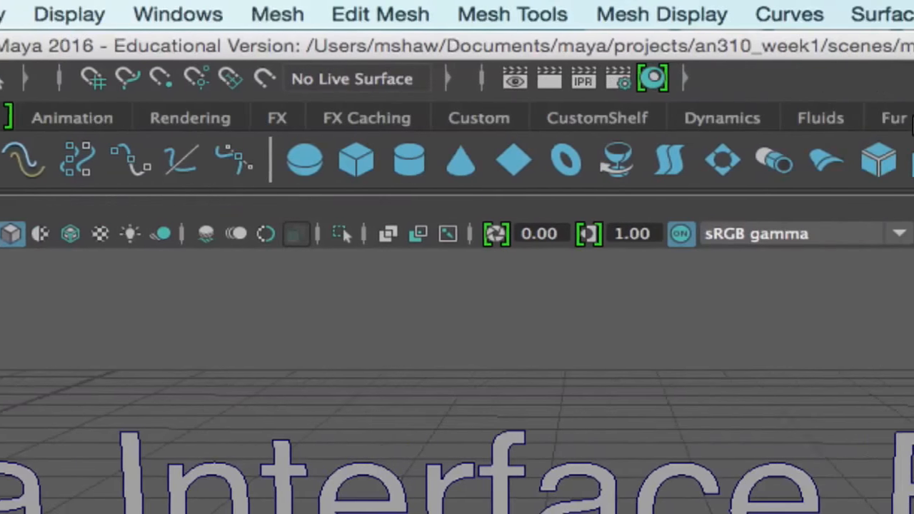
{"action": "left_click", "coordinate": [329, 121]}
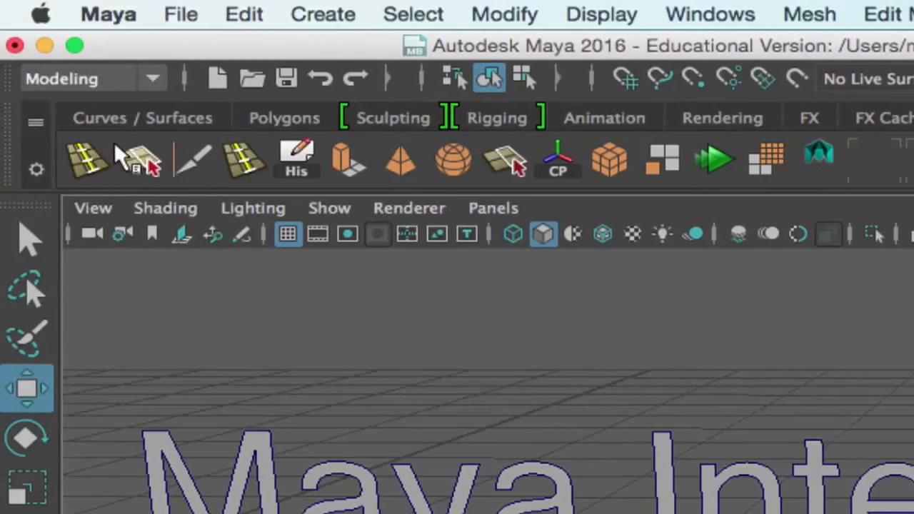
- Switch to the Polygons shelf and examine the text and the box by orbiting, panning and zooming the perspective view
{"action": "left_click", "coordinate": [139, 115]}
{"action": "left_click", "coordinate": [282, 116]}
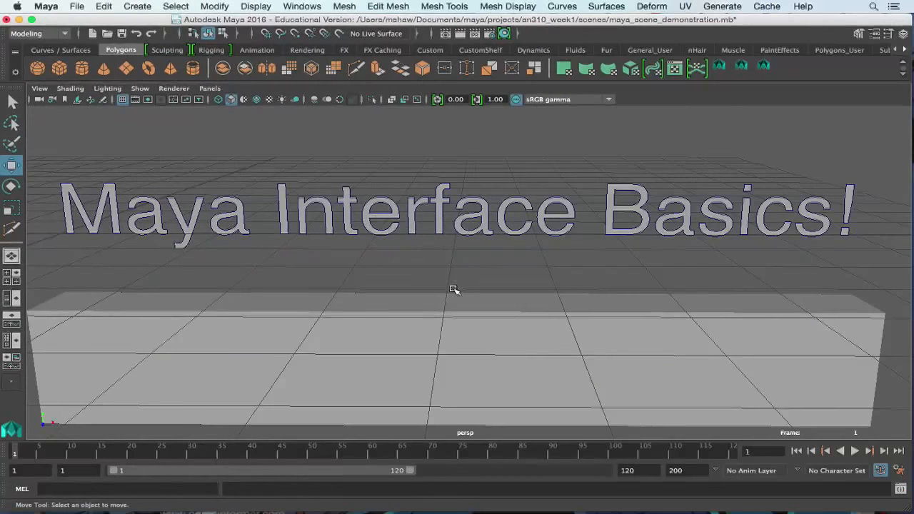
{"action": "mouse_move", "coordinate": [428, 297]}
{"action": "left_mouse_down", "text": "alt"}
{"action": "mouse_move", "coordinate": [265, 321]}
{"action": "mouse_move", "coordinate": [419, 327]}
{"action": "mouse_move", "coordinate": [425, 289]}
{"action": "left_mouse_up", "text": "alt"}
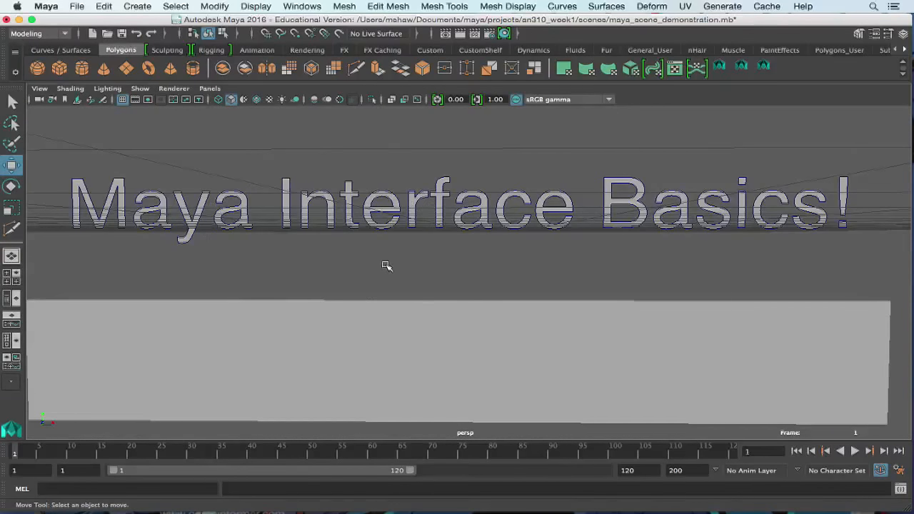
{"action": "left_click_drag", "start_coordinate": [386, 266], "coordinate": [364, 261], "text": "alt"}
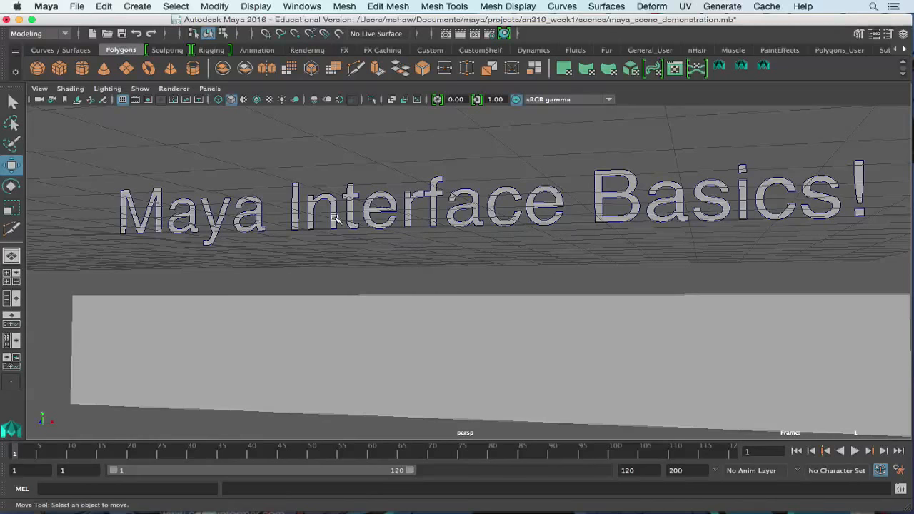
{"action": "left_click_drag", "start_coordinate": [336, 220], "coordinate": [366, 297], "text": "alt"}
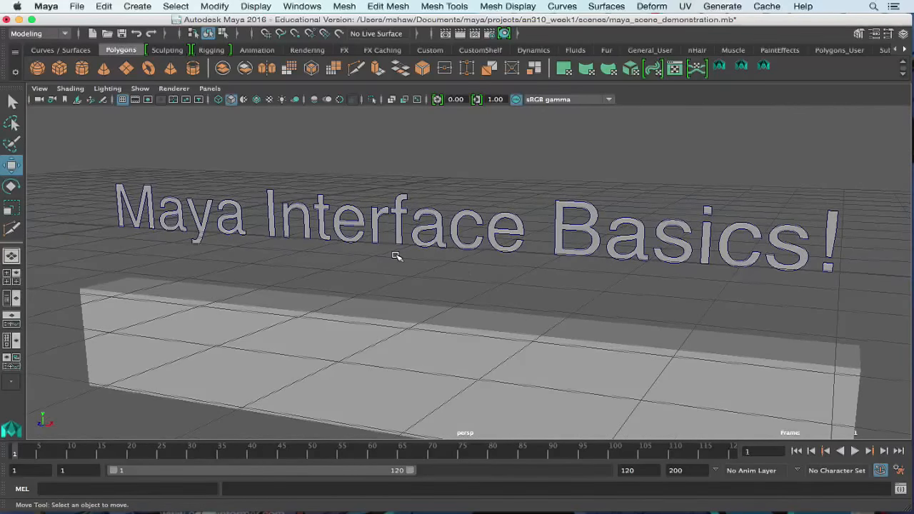
{"action": "left_click_drag", "start_coordinate": [396, 256], "coordinate": [468, 263], "text": "alt"}
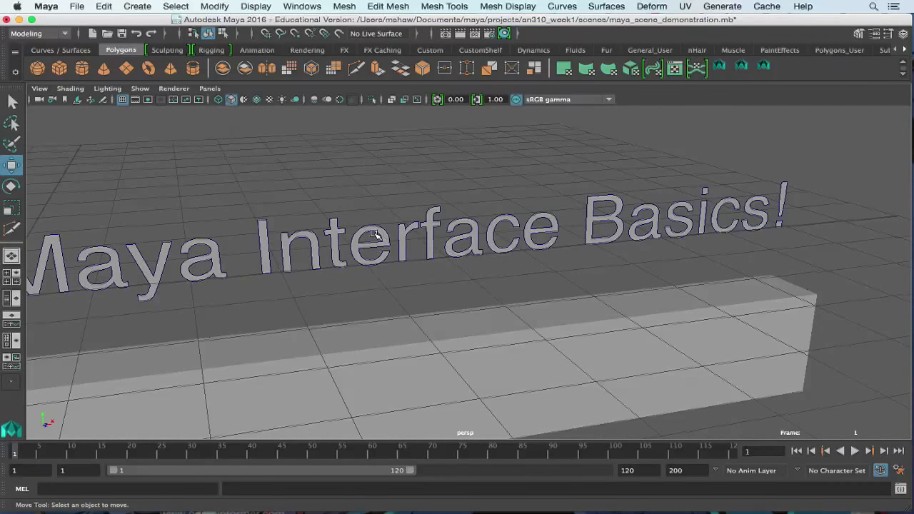
{"action": "middle_click_drag", "start_coordinate": [372, 232], "coordinate": [449, 189], "text": "alt"}
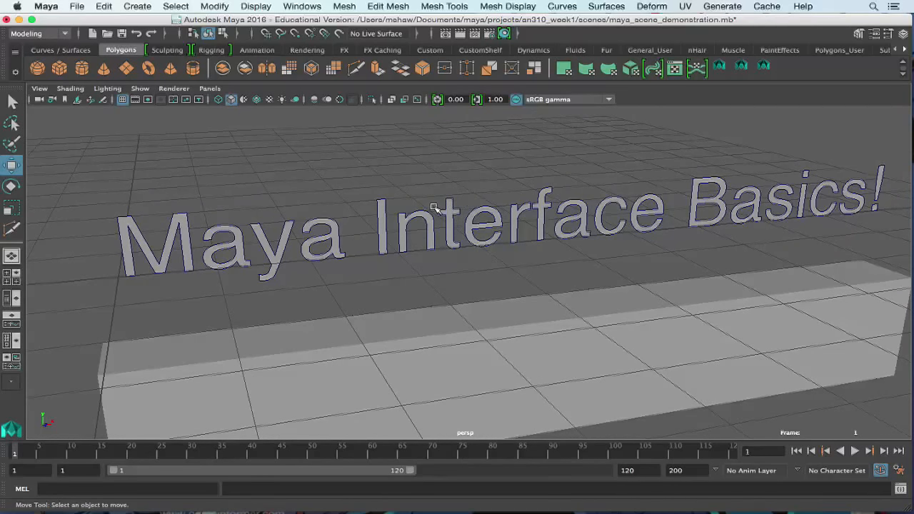
{"action": "mouse_move", "coordinate": [434, 208]}
{"action": "right_mouse_down", "text": "alt"}
{"action": "mouse_move", "coordinate": [425, 206]}
{"action": "mouse_move", "coordinate": [479, 400]}
{"action": "mouse_move", "coordinate": [404, 285]}
{"action": "mouse_move", "coordinate": [381, 163]}
{"action": "mouse_move", "coordinate": [288, 404]}
{"action": "mouse_move", "coordinate": [322, 343]}
{"action": "mouse_move", "coordinate": [325, 353]}
{"action": "right_mouse_up", "text": "alt"}
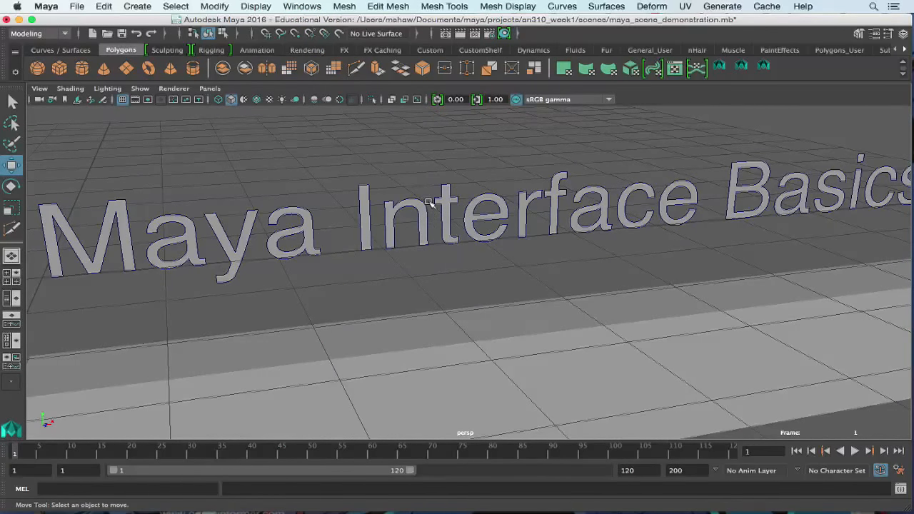
- Zoom in and out of the scene repeatedly to view the text up close and from farther away
{"action": "scroll", "coordinate": [426, 278], "scroll_direction": "down", "scroll_amount": 10}
{"action": "scroll", "coordinate": [408, 296], "scroll_direction": "up", "scroll_amount": 15}
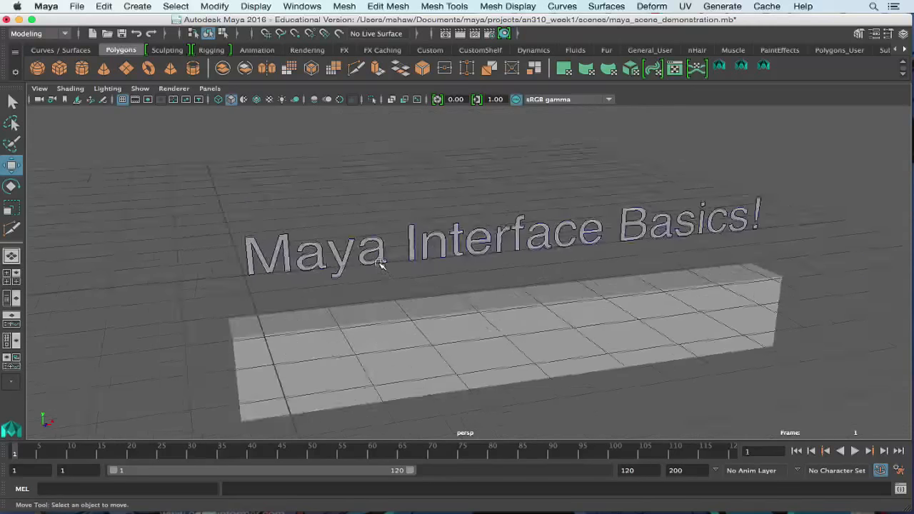
{"action": "scroll", "coordinate": [365, 276], "scroll_direction": "down", "scroll_amount": 5}
{"action": "scroll", "coordinate": [400, 287], "scroll_direction": "down", "scroll_amount": 8}
{"action": "scroll", "coordinate": [410, 288], "scroll_direction": "up", "scroll_amount": 9}
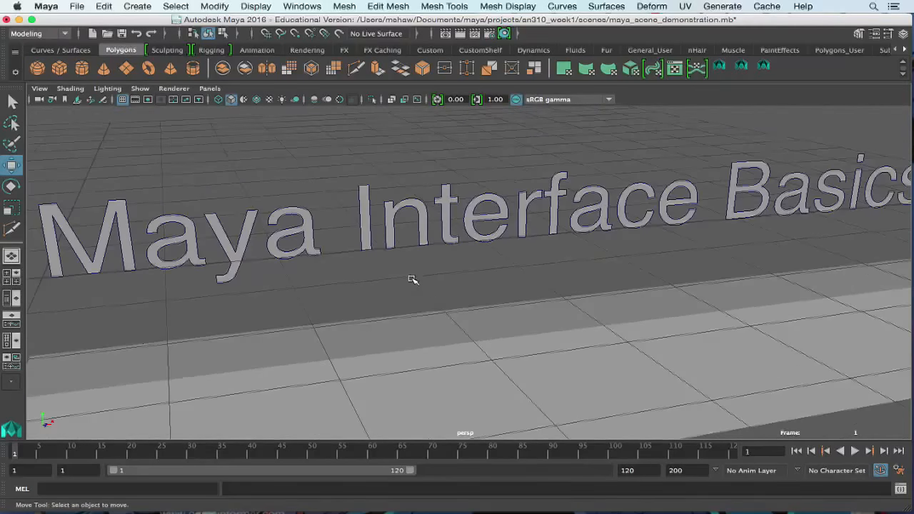
{"action": "scroll", "coordinate": [410, 273], "scroll_direction": "down", "scroll_amount": 7}
{"action": "scroll", "coordinate": [403, 267], "scroll_direction": "up", "scroll_amount": 8}
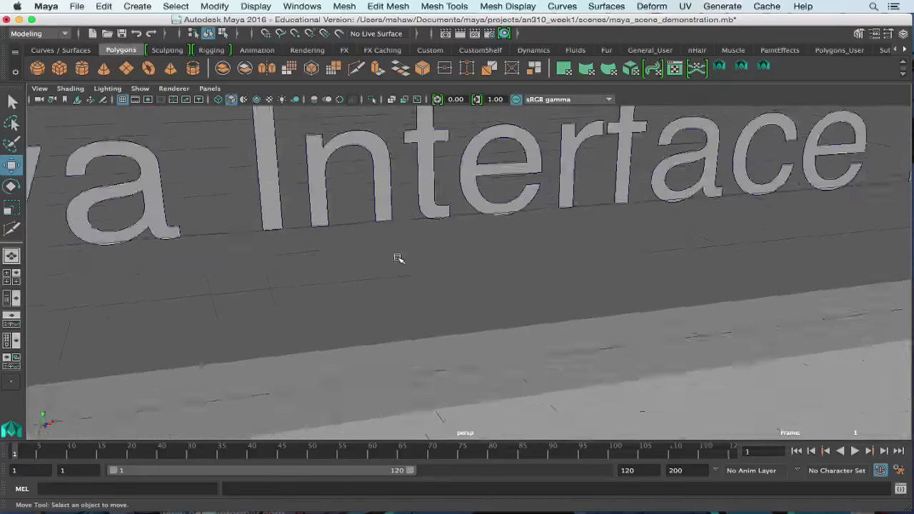
{"action": "scroll", "coordinate": [389, 250], "scroll_direction": "down", "scroll_amount": 4}
{"action": "scroll", "coordinate": [389, 246], "scroll_direction": "down", "scroll_amount": 5}
{"action": "scroll", "coordinate": [383, 249], "scroll_direction": "up", "scroll_amount": 6}
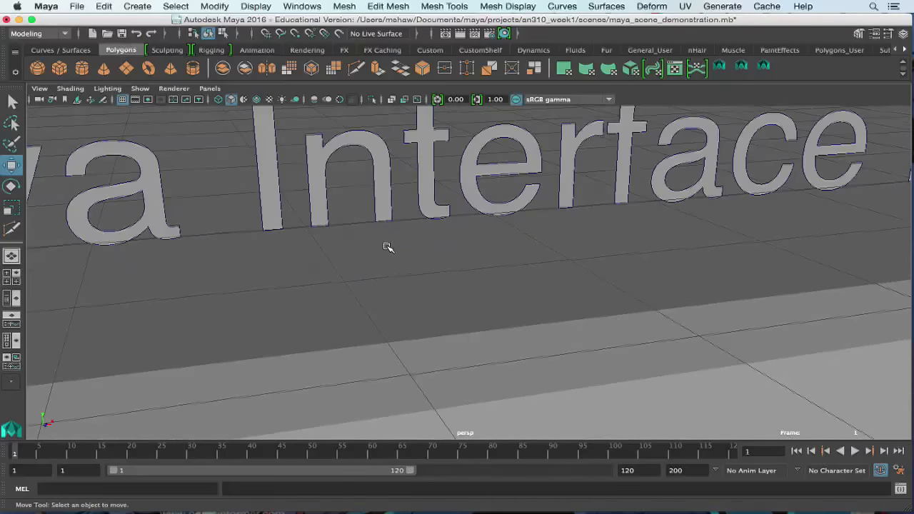
{"action": "scroll", "coordinate": [379, 276], "scroll_direction": "down", "scroll_amount": 6}
{"action": "scroll", "coordinate": [371, 216], "scroll_direction": "up", "scroll_amount": 3}
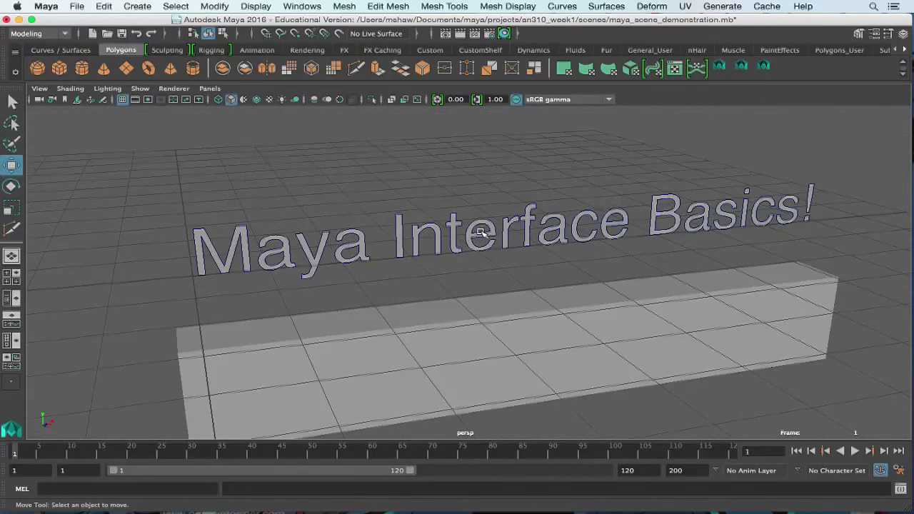
- Select the long box below the text and raise it along the Y axis until it covers the lower part of the letters
{"action": "middle_click_drag", "start_coordinate": [488, 216], "coordinate": [532, 213], "text": "alt"}
{"action": "left_click_drag", "start_coordinate": [466, 220], "coordinate": [463, 289], "text": "alt"}
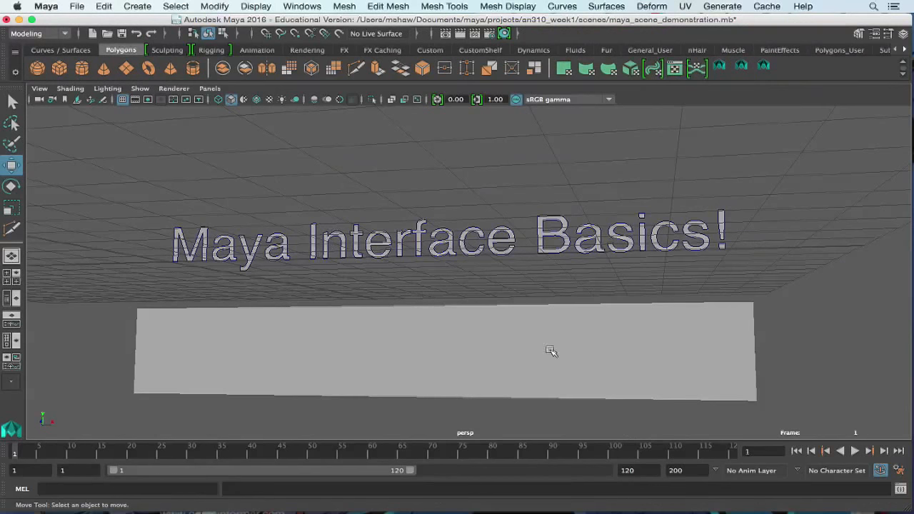
{"action": "left_click", "coordinate": [550, 350]}
{"action": "left_click_drag", "start_coordinate": [428, 291], "coordinate": [445, 308], "text": "alt"}
{"action": "middle_click_drag", "start_coordinate": [445, 307], "coordinate": [499, 265], "text": "alt"}
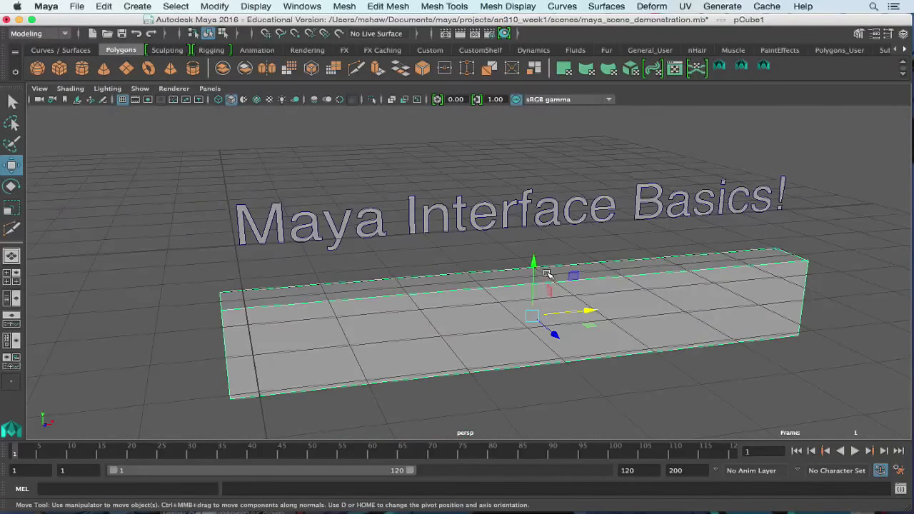
{"action": "left_click_drag", "start_coordinate": [534, 263], "coordinate": [537, 208]}
{"action": "middle_click_drag", "start_coordinate": [545, 213], "coordinate": [449, 363], "text": "alt"}
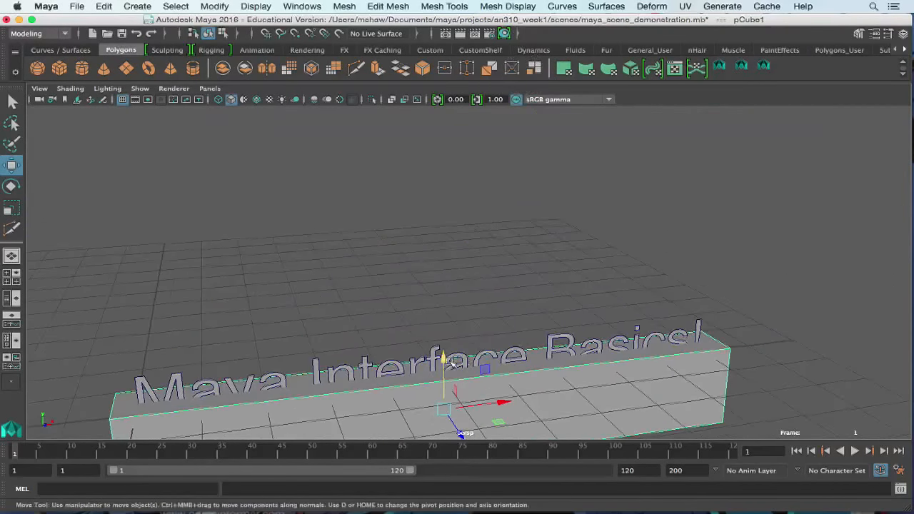
- Deselect and reselect the box, and raise it above the text to about 4 cm on the Y axis
{"action": "left_click", "coordinate": [440, 355]}
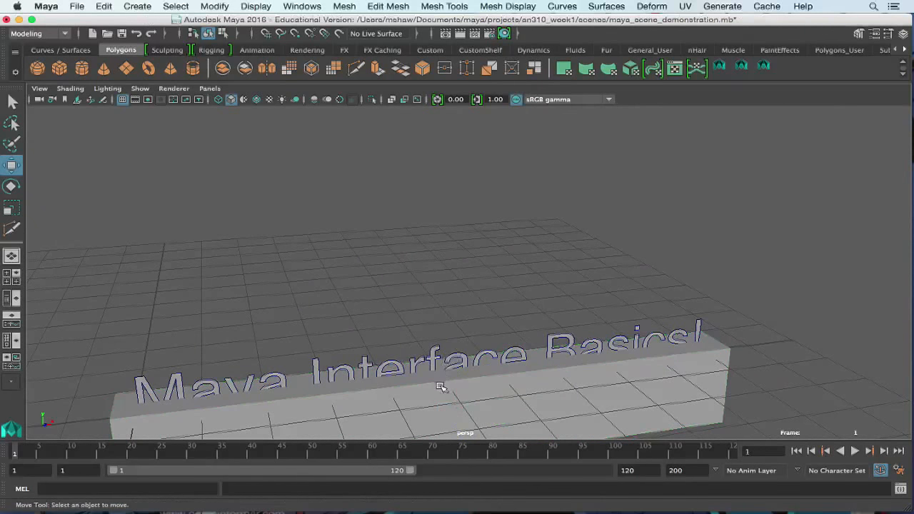
{"action": "left_click", "coordinate": [443, 386]}
{"action": "left_click_drag", "start_coordinate": [445, 359], "coordinate": [455, 107]}
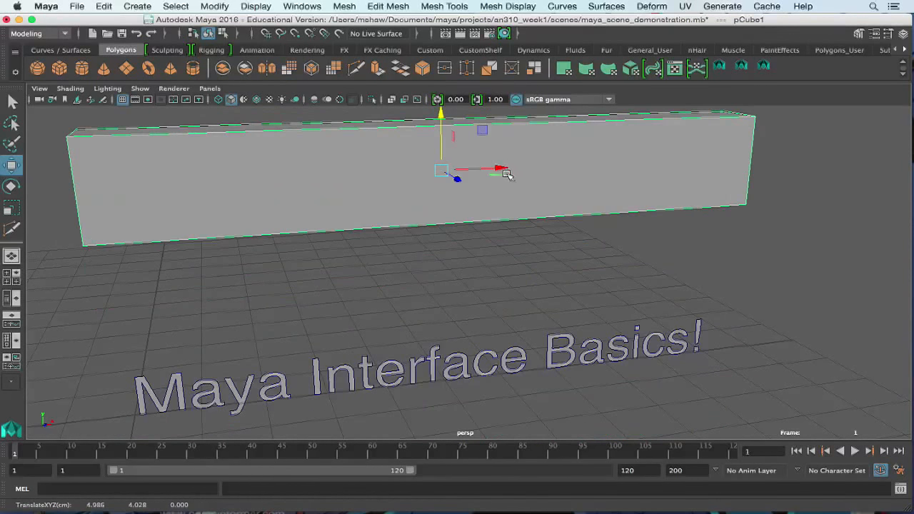
{"action": "middle_click_drag", "start_coordinate": [507, 176], "coordinate": [467, 250], "text": "alt"}
{"action": "scroll", "coordinate": [399, 210], "scroll_direction": "up", "scroll_amount": 5}
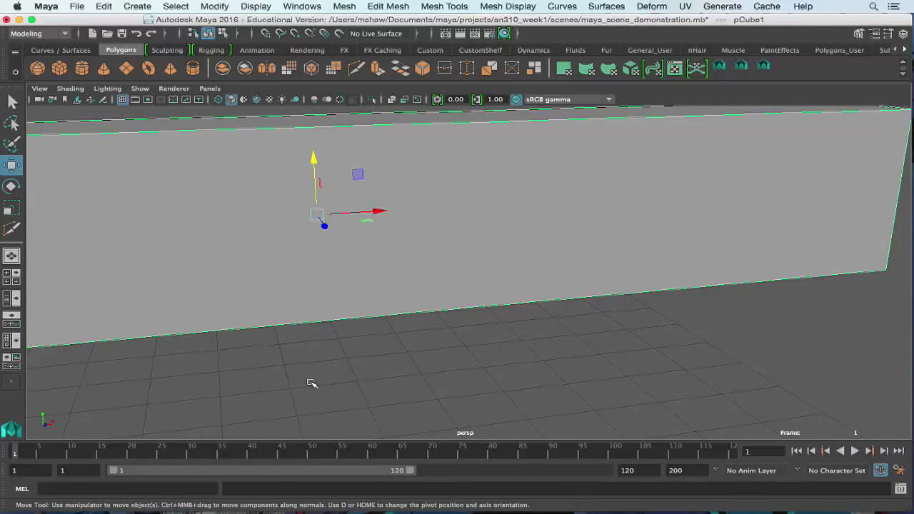
{"action": "left_click", "coordinate": [865, 503]}
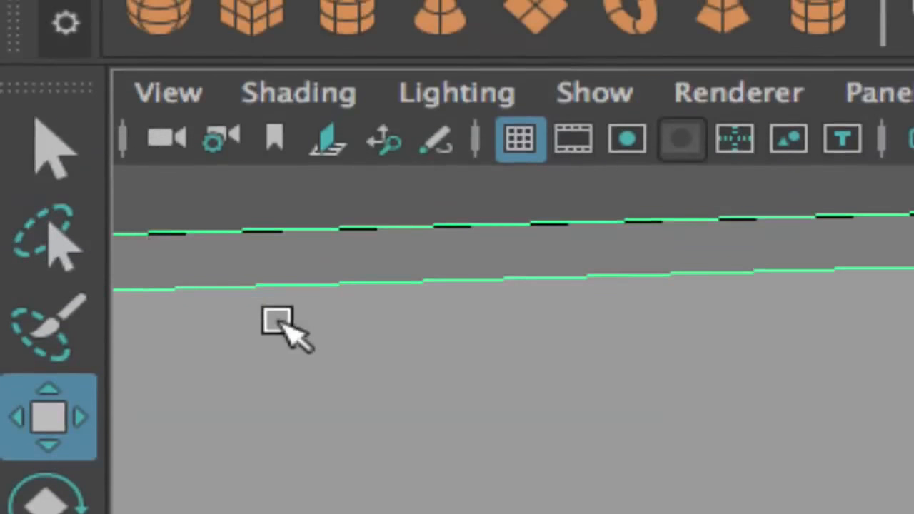
- Activate the Select tool and use it to select and deselect the box several times
{"action": "key", "text": "q"}
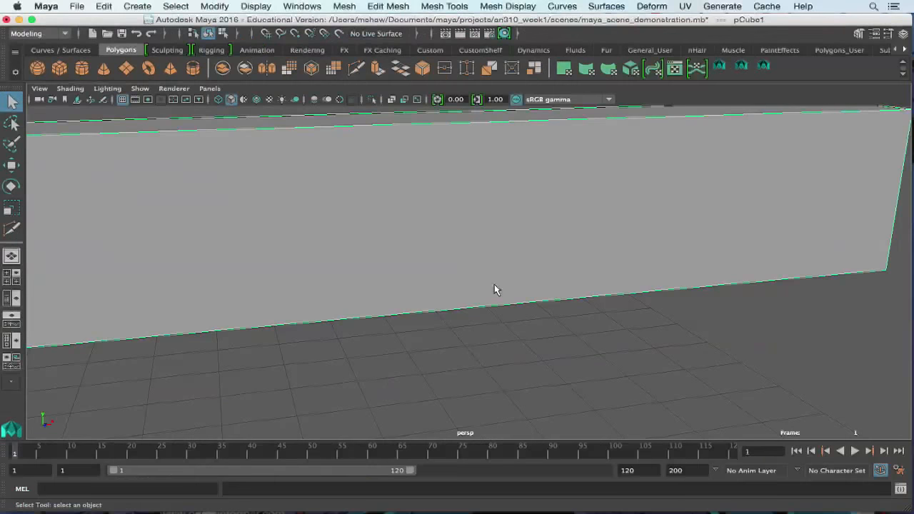
{"action": "left_click", "coordinate": [440, 388]}
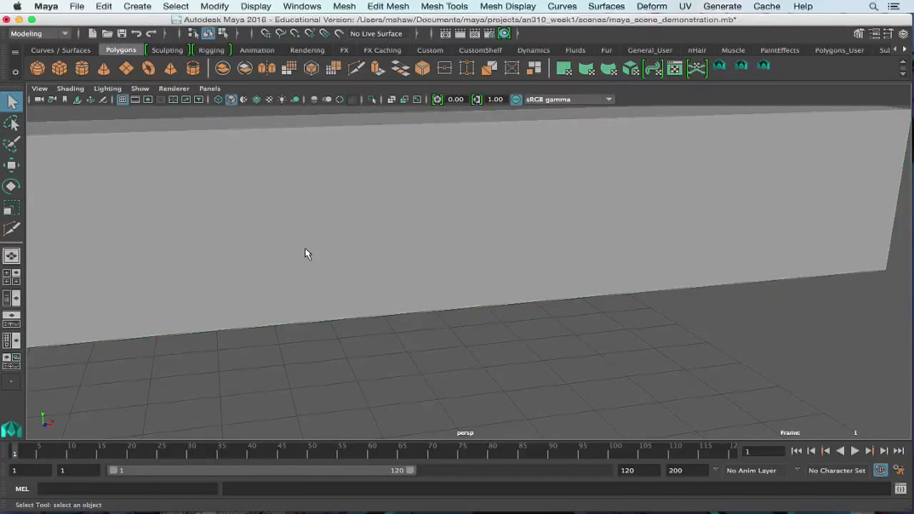
{"action": "left_click", "coordinate": [305, 254]}
{"action": "left_click", "coordinate": [759, 326]}
{"action": "left_click", "coordinate": [486, 189]}
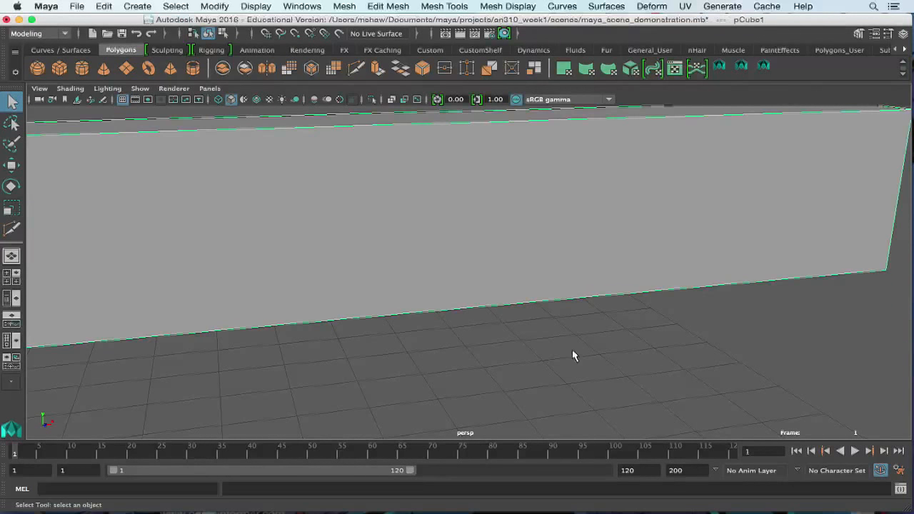
{"action": "left_click", "coordinate": [579, 376]}
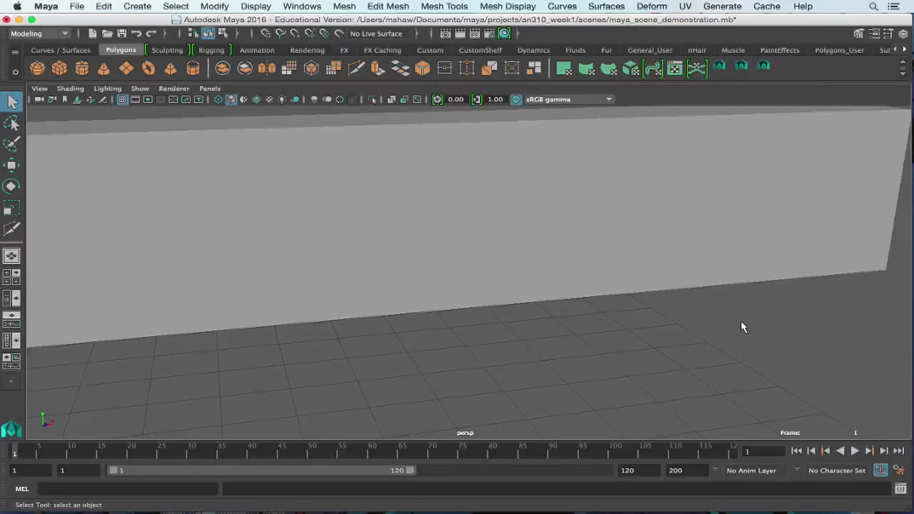
- Frame the whole scene, select the box, add the first letters of "Basics" to the selection, and clear it
{"action": "key", "text": "a"}
{"action": "left_click", "coordinate": [471, 266]}
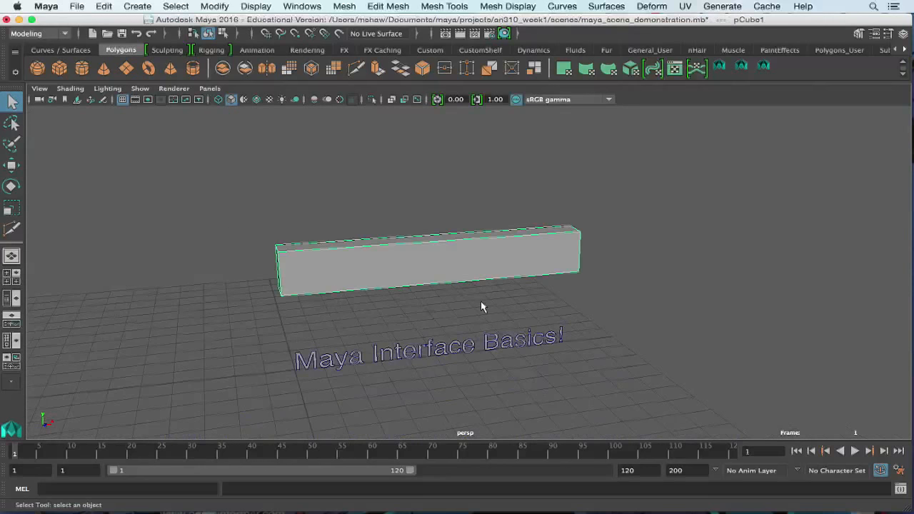
{"action": "left_click", "coordinate": [492, 346], "text": "shift"}
{"action": "left_click", "coordinate": [510, 344], "text": "shift"}
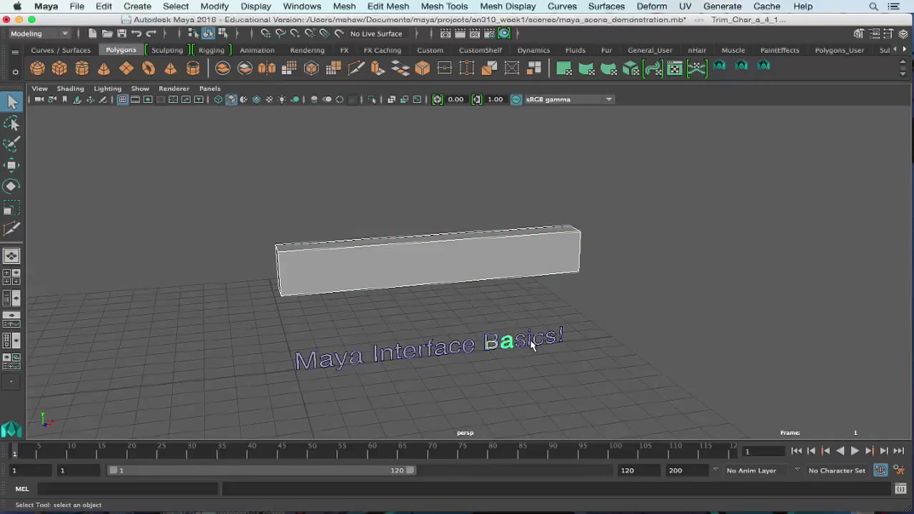
{"action": "left_click", "coordinate": [533, 345], "text": "shift"}
{"action": "left_click", "coordinate": [650, 369]}
- Select the box and the text together with a selection rectangle drawn around them, and clear the selection
{"action": "left_click_drag", "start_coordinate": [794, 129], "coordinate": [78, 417]}
{"action": "left_click_drag", "start_coordinate": [169, 136], "coordinate": [780, 386]}
{"action": "left_click", "coordinate": [685, 355]}
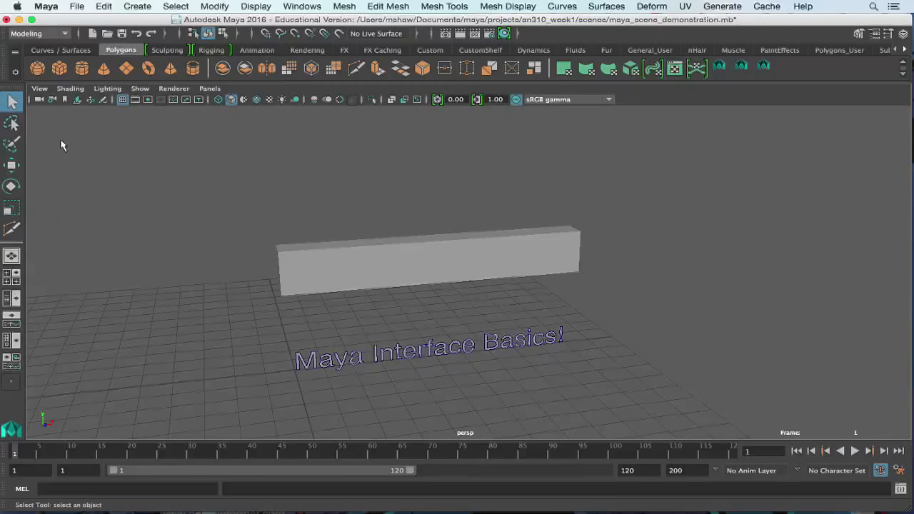
- Activate the Move tool and select the box to display its move manipulator
{"action": "key", "text": "w"}
{"action": "scroll", "coordinate": [32, 180], "scroll_direction": "up", "scroll_amount": 5}
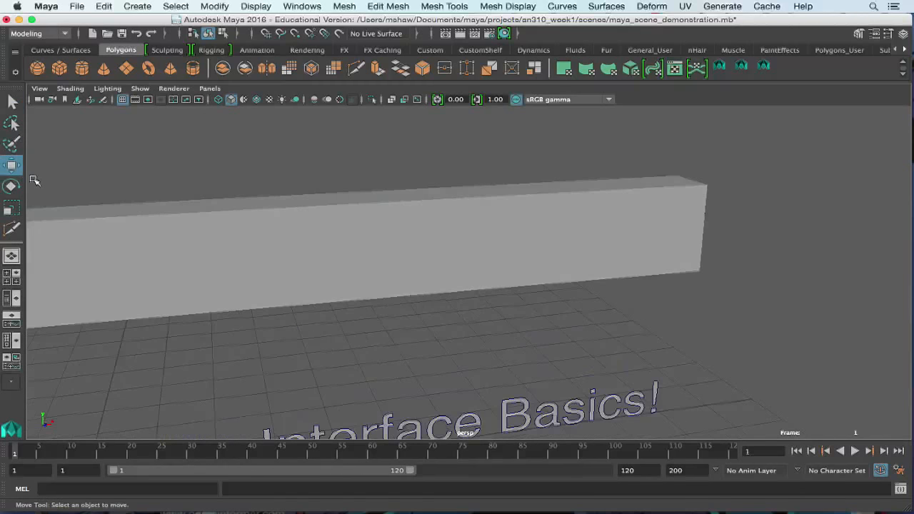
{"action": "scroll", "coordinate": [27, 168], "scroll_direction": "up", "scroll_amount": 2}
{"action": "middle_click_drag", "start_coordinate": [265, 214], "coordinate": [321, 152], "text": "alt"}
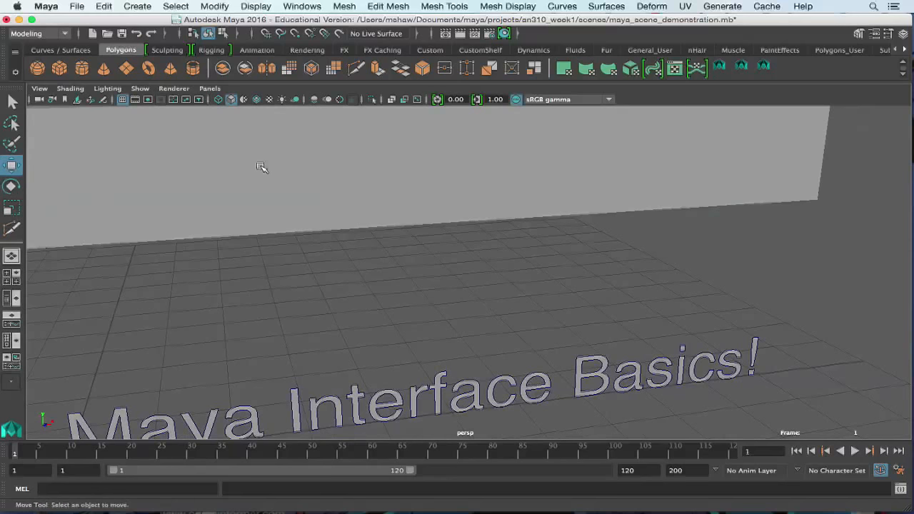
{"action": "middle_click_drag", "start_coordinate": [262, 167], "coordinate": [362, 188], "text": "alt"}
{"action": "left_click", "coordinate": [447, 206]}
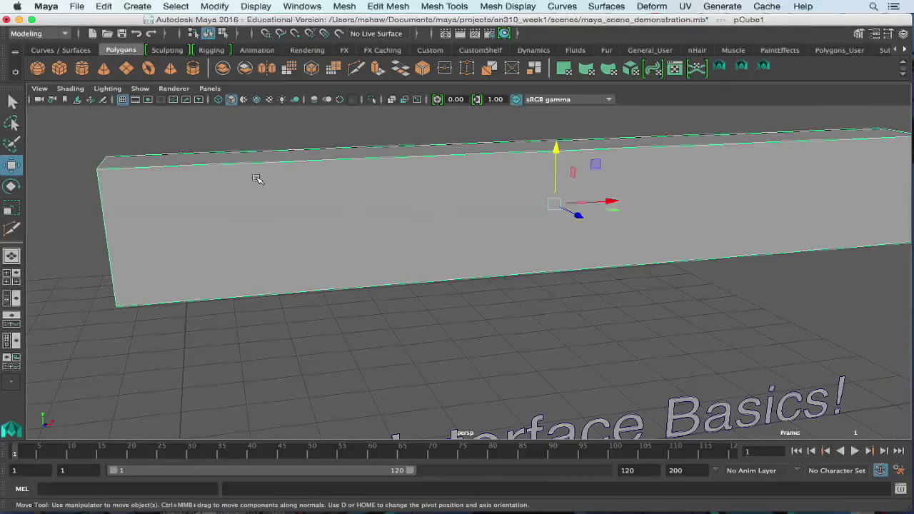
- Switch the box's manipulator between the Rotate, Scale and Move tools, ending on the Move tool
{"action": "key", "text": "e"}
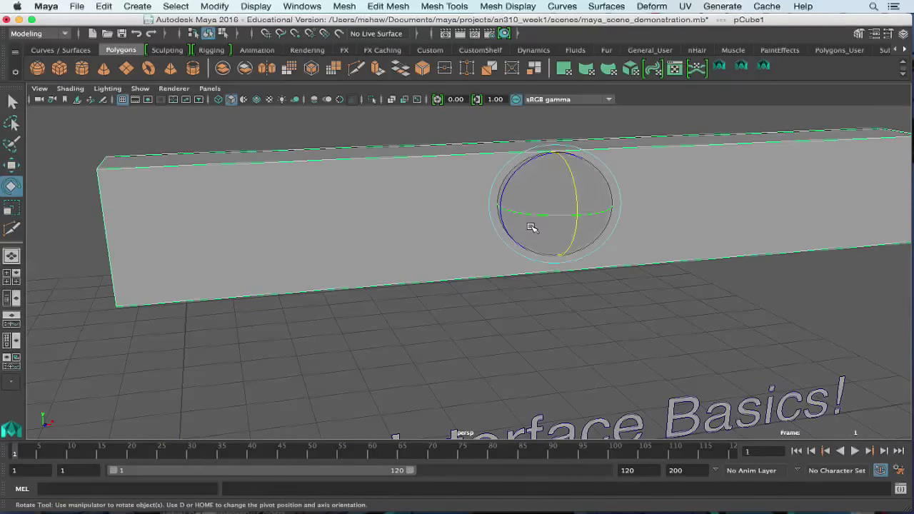
{"action": "key", "text": "w"}
{"action": "key", "text": "r"}
{"action": "key", "text": "w"}
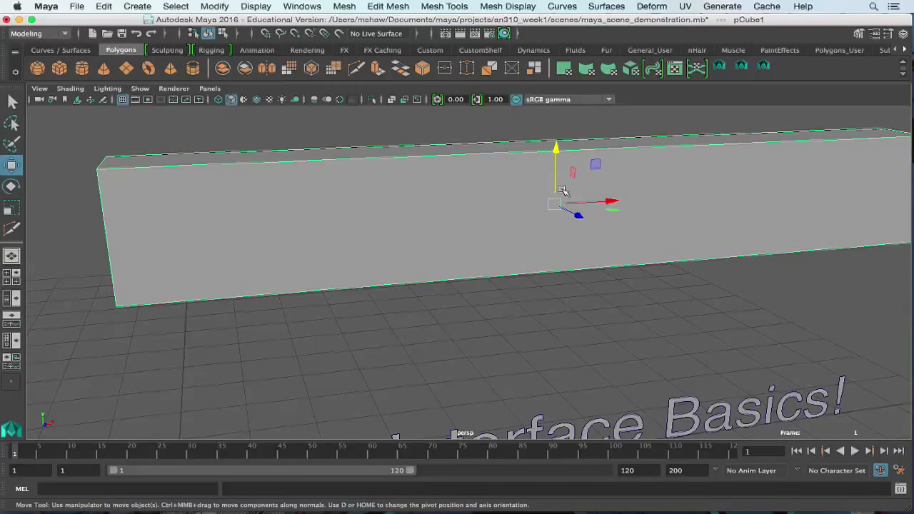
{"action": "left_click", "coordinate": [640, 272]}
{"action": "left_click", "coordinate": [594, 214]}
{"action": "key", "text": "r"}
{"action": "key", "text": "e"}
{"action": "key", "text": "r"}
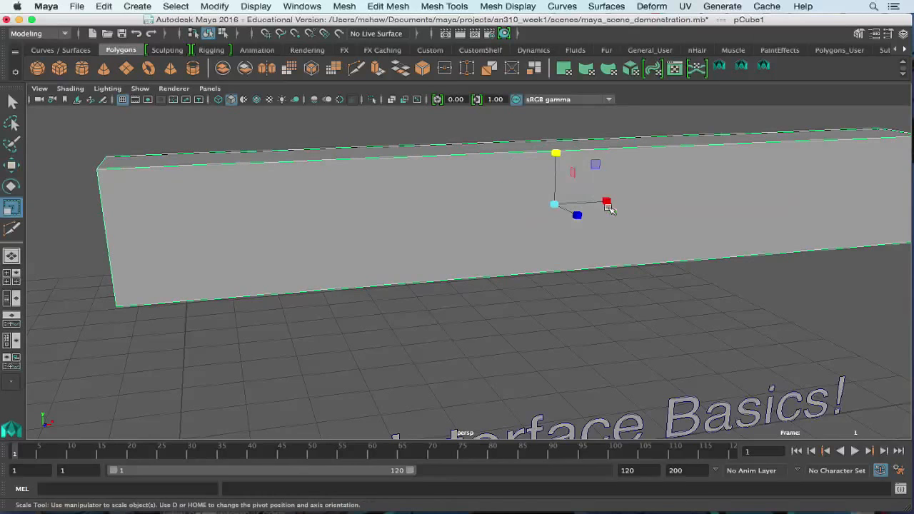
{"action": "key", "text": "w"}
- Clear the selection, reselect the box with the Move tool, and move it along its axes to about 6.07, 3.06, -1.58 cm
{"action": "left_click", "coordinate": [551, 316]}
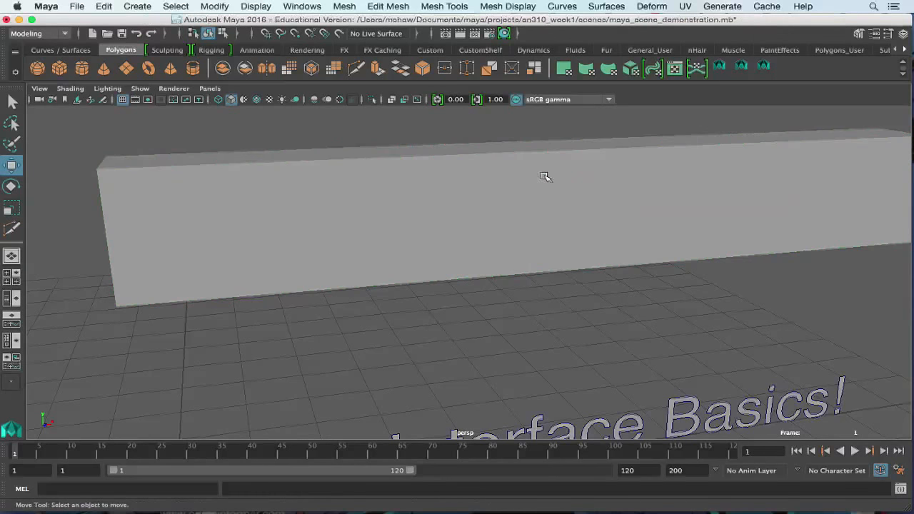
{"action": "left_click", "coordinate": [539, 175]}
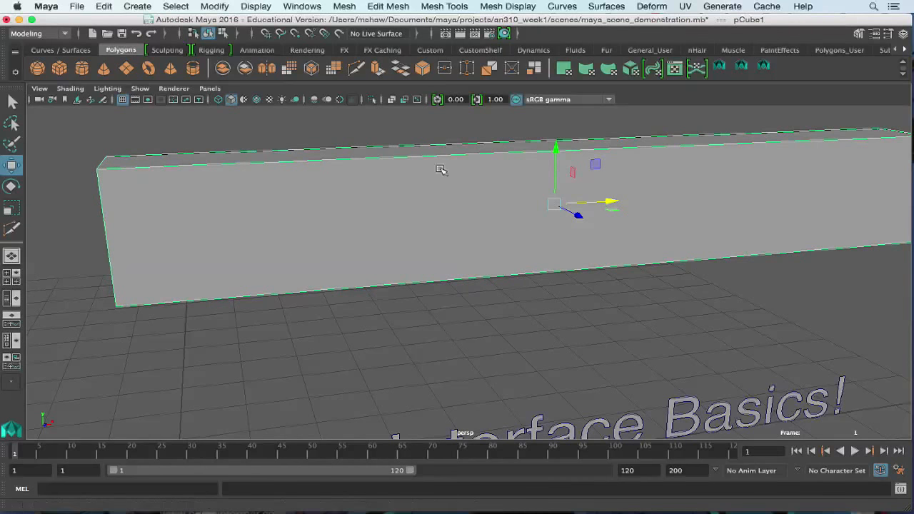
{"action": "left_click_drag", "start_coordinate": [576, 216], "coordinate": [549, 221], "text": "alt"}
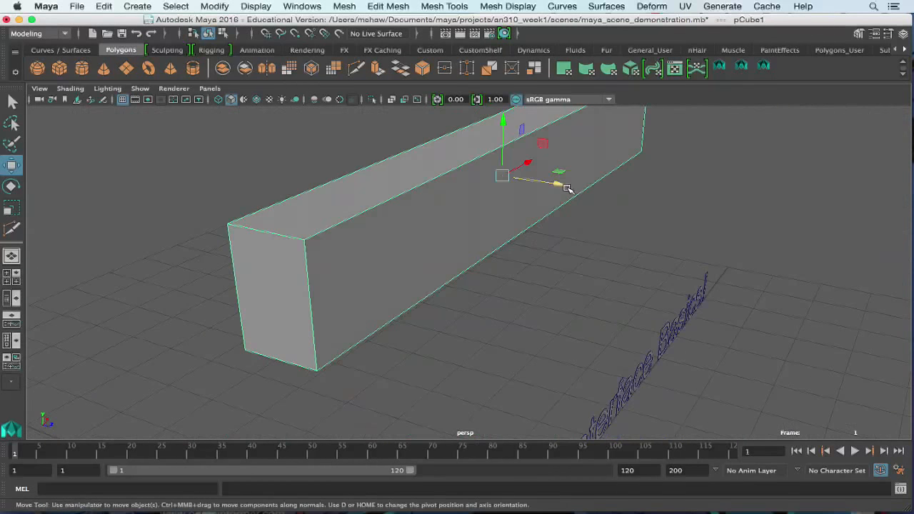
{"action": "mouse_move", "coordinate": [567, 188]}
{"action": "left_mouse_down"}
{"action": "mouse_move", "coordinate": [351, 149]}
{"action": "mouse_move", "coordinate": [565, 247]}
{"action": "mouse_move", "coordinate": [567, 197]}
{"action": "mouse_move", "coordinate": [394, 300]}
{"action": "mouse_move", "coordinate": [649, 216]}
{"action": "mouse_move", "coordinate": [573, 143]}
{"action": "mouse_move", "coordinate": [572, 114]}
{"action": "mouse_move", "coordinate": [548, 445]}
{"action": "mouse_move", "coordinate": [547, 167]}
{"action": "mouse_move", "coordinate": [568, 176]}
{"action": "left_mouse_up"}
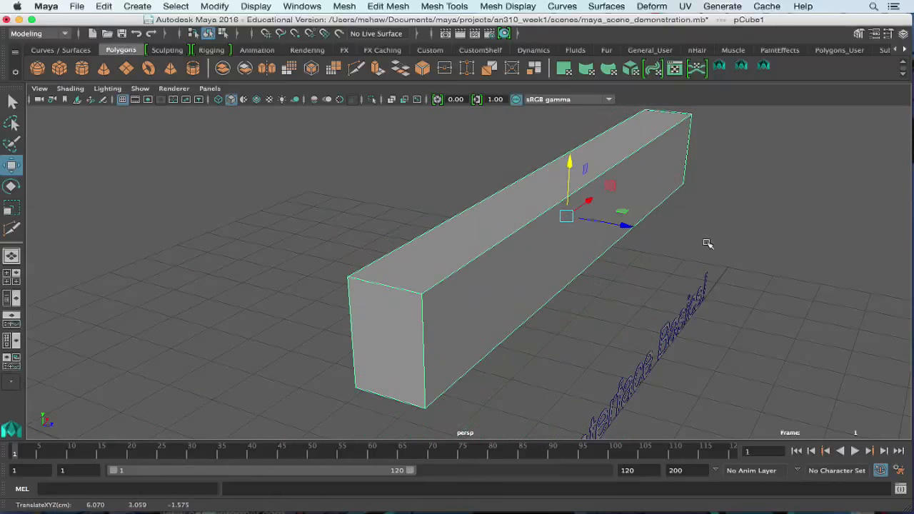
{"action": "left_click_drag", "start_coordinate": [708, 244], "coordinate": [613, 231], "text": "alt"}
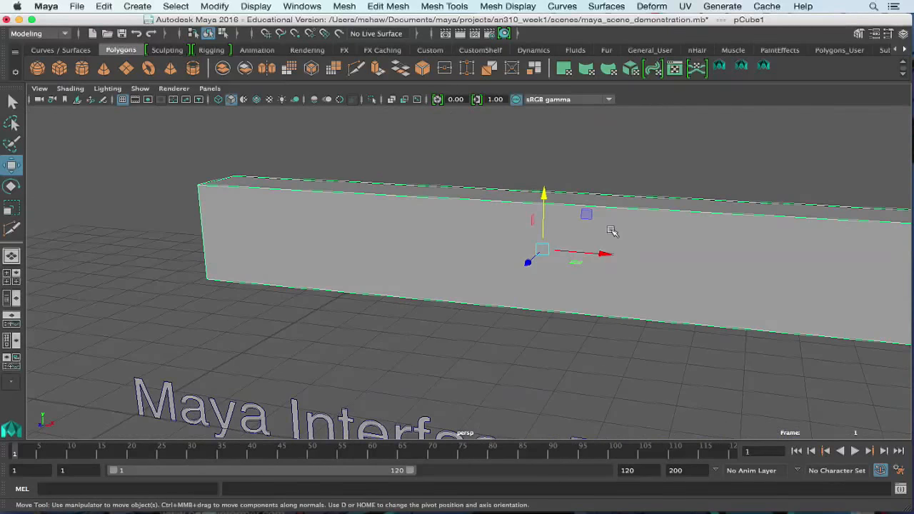
- Activate the Rotate tool and rotate the box about its individual axes using the manipulator's coloured rings
{"action": "key", "text": "e"}
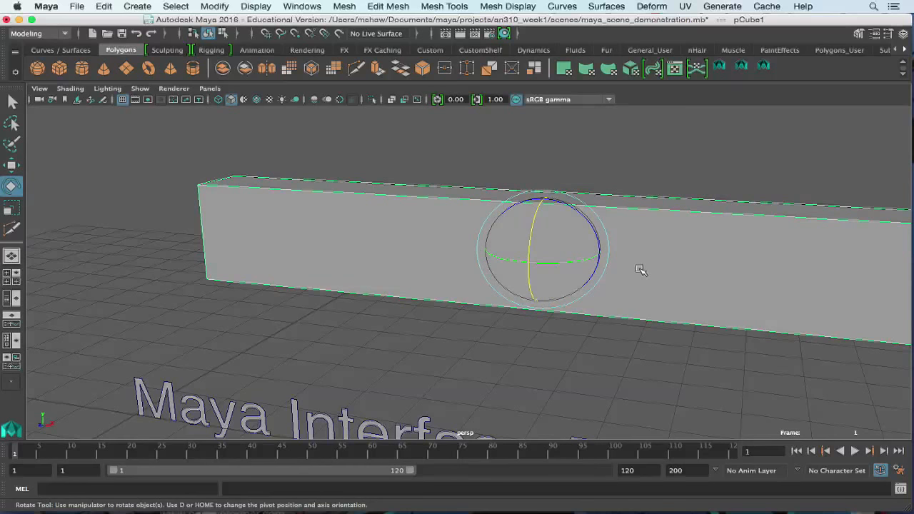
{"action": "key", "text": "w"}
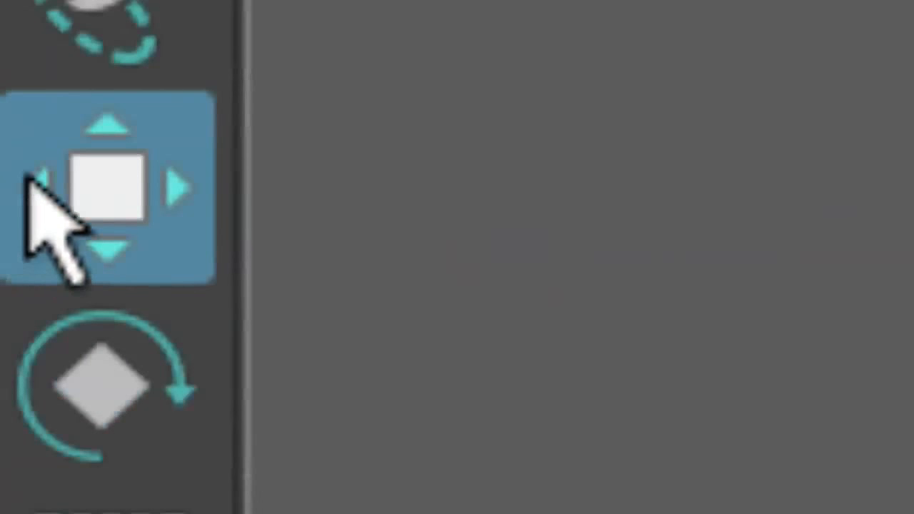
{"action": "key", "text": "e"}
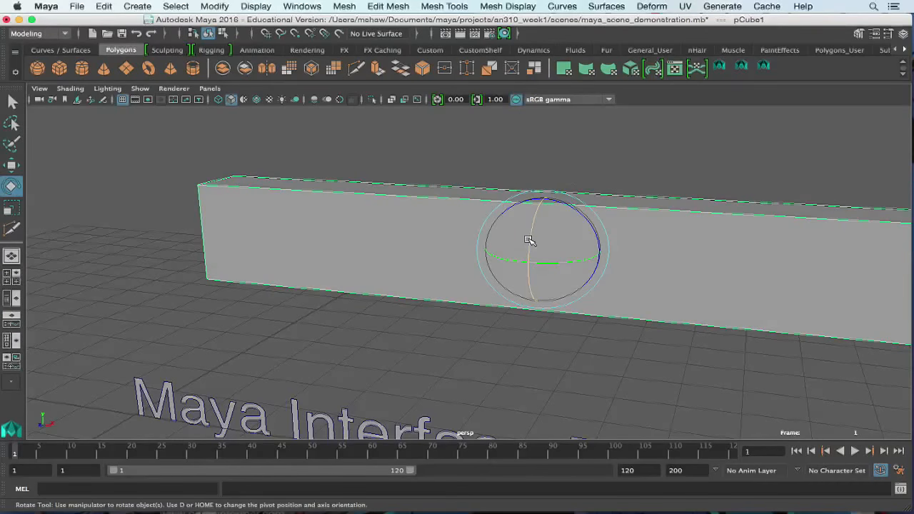
{"action": "left_click_drag", "start_coordinate": [510, 157], "coordinate": [488, 276], "text": "alt"}
{"action": "scroll", "coordinate": [488, 277], "scroll_direction": "down", "scroll_amount": 10}
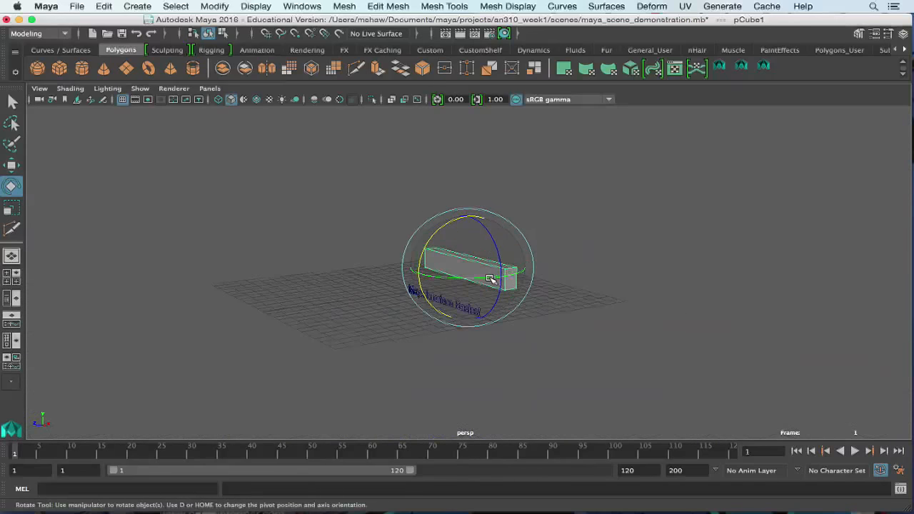
{"action": "scroll", "coordinate": [479, 303], "scroll_direction": "up", "scroll_amount": 5}
{"action": "scroll", "coordinate": [479, 302], "scroll_direction": "up", "scroll_amount": 5}
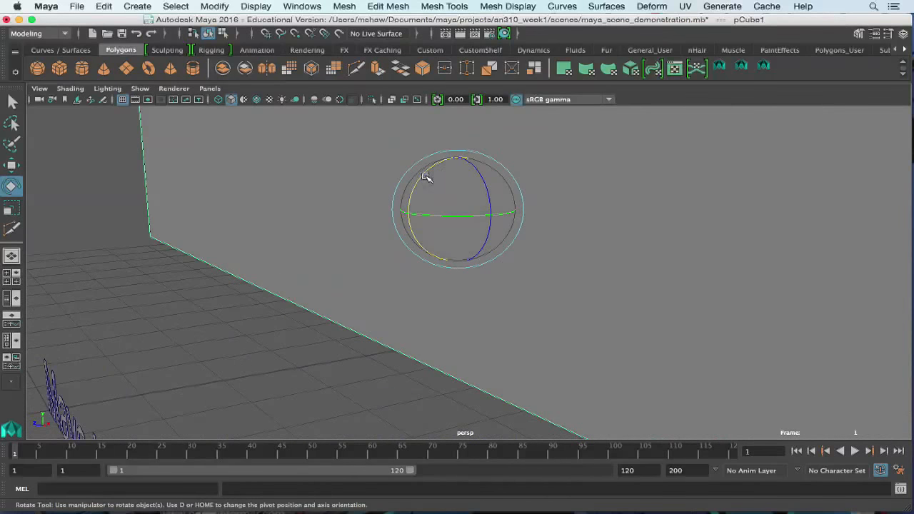
{"action": "left_click_drag", "start_coordinate": [427, 177], "coordinate": [374, 245]}
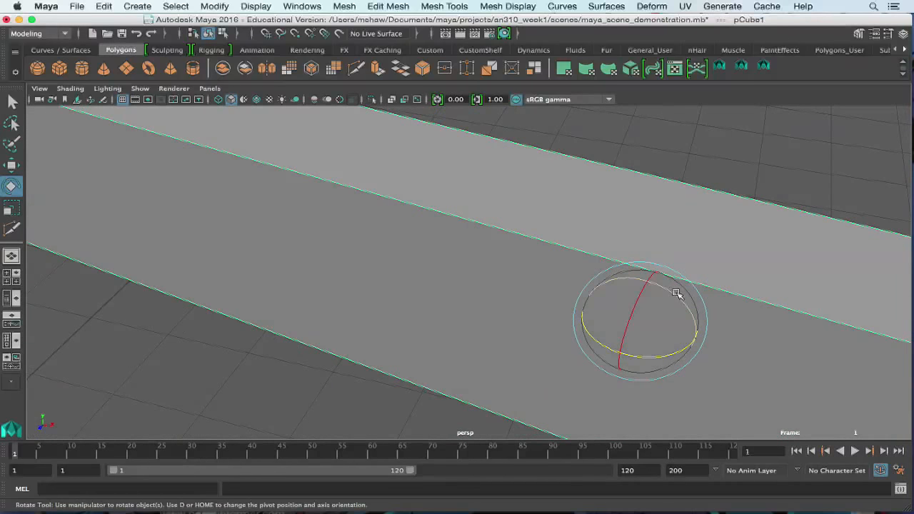
{"action": "mouse_move", "coordinate": [677, 294]}
{"action": "left_mouse_down"}
{"action": "mouse_move", "coordinate": [700, 359]}
{"action": "mouse_move", "coordinate": [593, 278]}
{"action": "mouse_move", "coordinate": [678, 314]}
{"action": "mouse_move", "coordinate": [631, 280]}
{"action": "mouse_move", "coordinate": [681, 318]}
{"action": "mouse_move", "coordinate": [606, 259]}
{"action": "mouse_move", "coordinate": [679, 294]}
{"action": "left_mouse_up"}
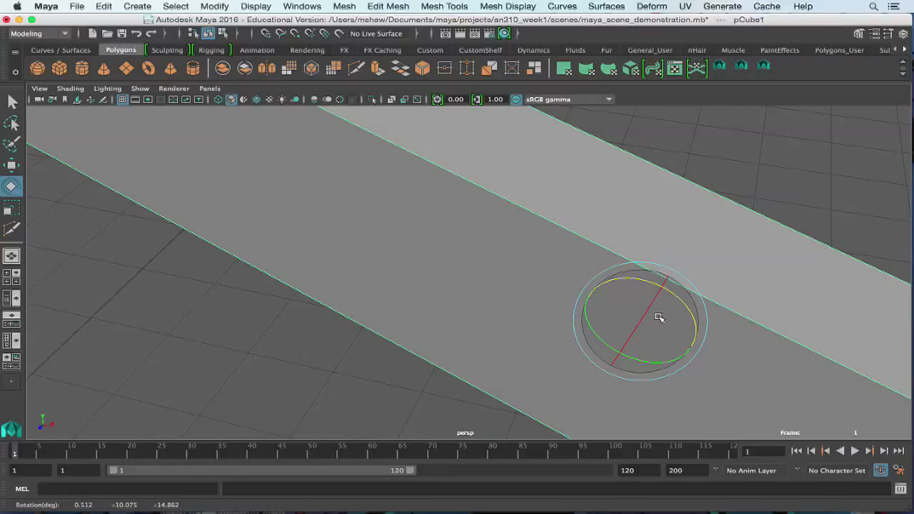
{"action": "left_click_drag", "start_coordinate": [652, 303], "coordinate": [627, 304]}
- Rotate the box with the manipulator's outer ring, undo that rotation, and adjust the box's rotation again
{"action": "left_click_drag", "start_coordinate": [440, 380], "coordinate": [478, 297], "text": "alt"}
{"action": "scroll", "coordinate": [505, 325], "scroll_direction": "up", "scroll_amount": 3}
{"action": "scroll", "coordinate": [498, 321], "scroll_direction": "down", "scroll_amount": 8}
{"action": "scroll", "coordinate": [465, 290], "scroll_direction": "up", "scroll_amount": 3}
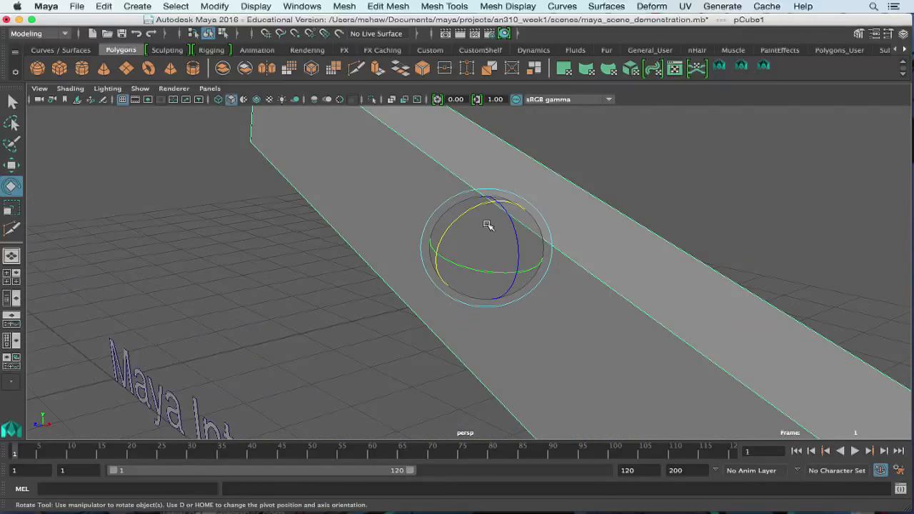
{"action": "left_click_drag", "start_coordinate": [488, 225], "coordinate": [287, 262], "text": "alt"}
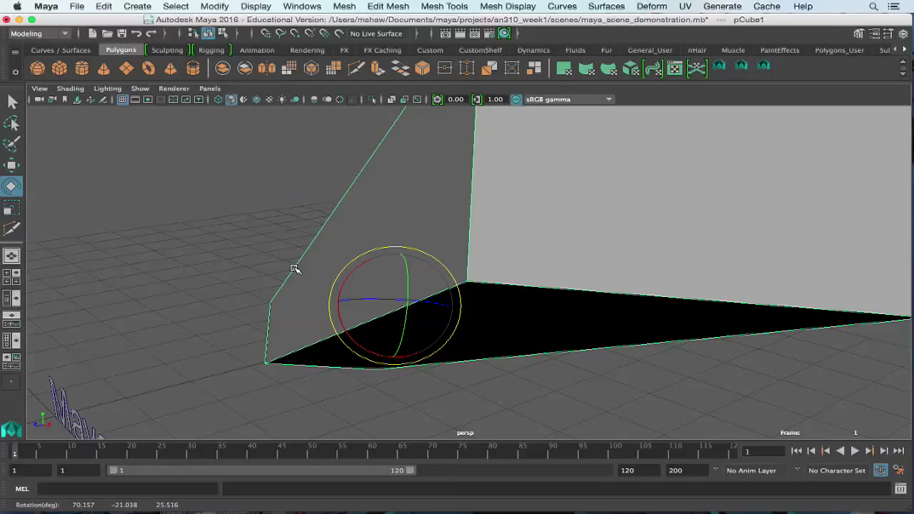
{"action": "key", "text": "ctrl+z"}
{"action": "left_click_drag", "start_coordinate": [343, 328], "coordinate": [480, 342], "text": "alt"}
{"action": "left_click_drag", "start_coordinate": [608, 332], "coordinate": [579, 324]}
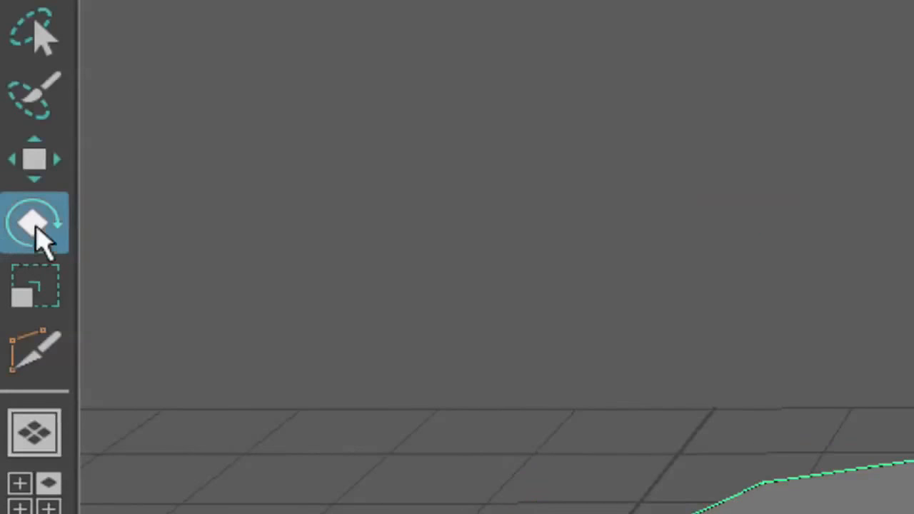
- Switch the box's manipulator through the Move and Rotate tools to the Scale tool
{"action": "key", "text": "w"}
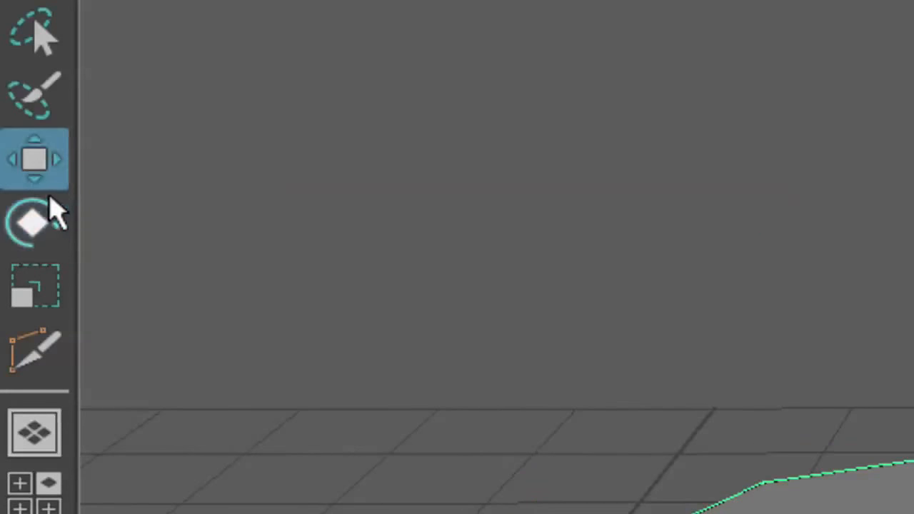
{"action": "key", "text": "e"}
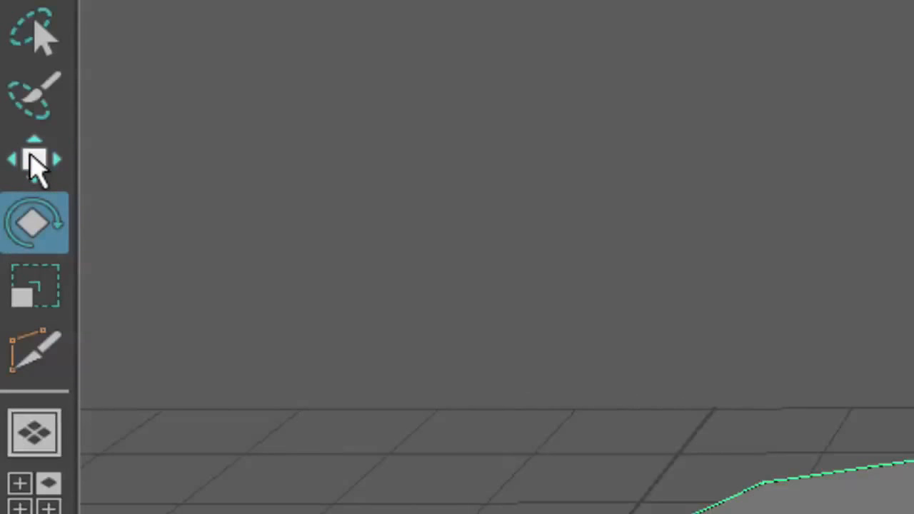
{"action": "key", "text": "r"}
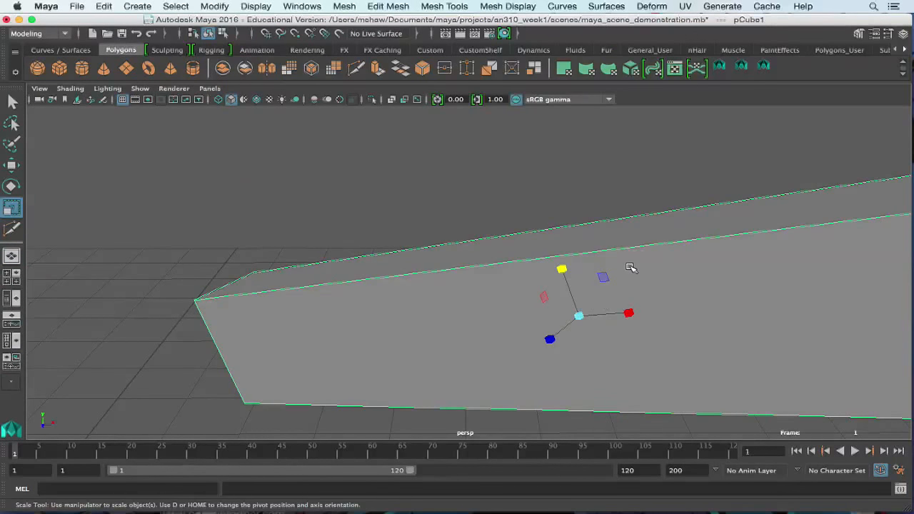
{"action": "scroll", "coordinate": [628, 266], "scroll_direction": "down", "scroll_amount": 5}
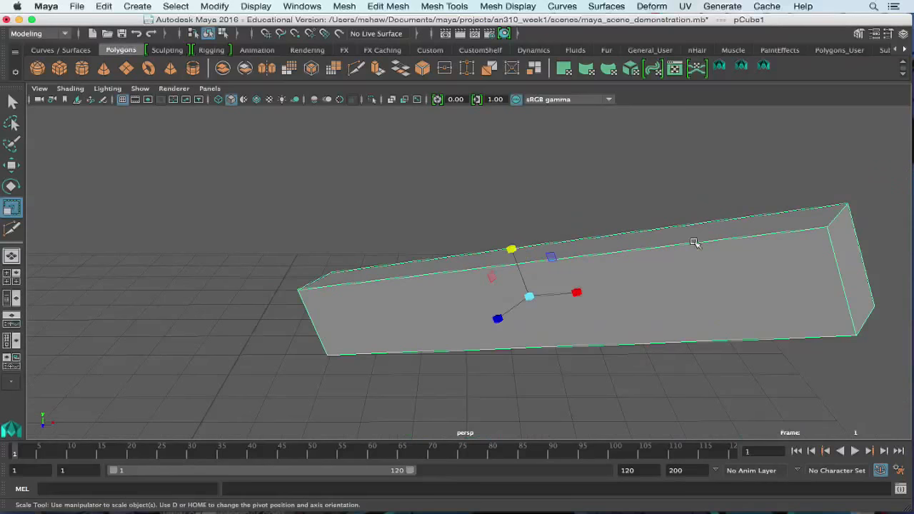
{"action": "left_click_drag", "start_coordinate": [695, 243], "coordinate": [541, 252], "text": "alt"}
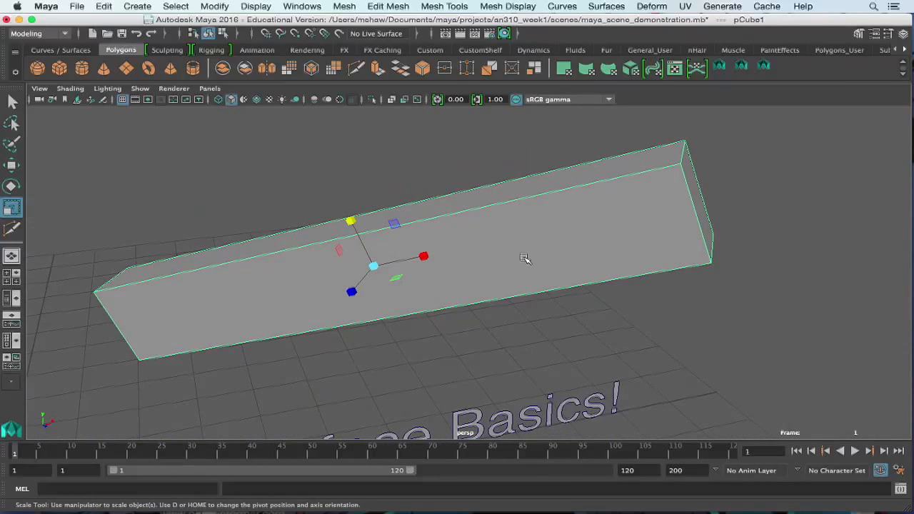
- Cycle the box's manipulator between the Rotate, Scale and Move tools, and rotate the box about its Z axis to level it
{"action": "key", "text": "e"}
{"action": "key", "text": "r"}
{"action": "key", "text": "e"}
{"action": "key", "text": "w"}
{"action": "key", "text": "e"}
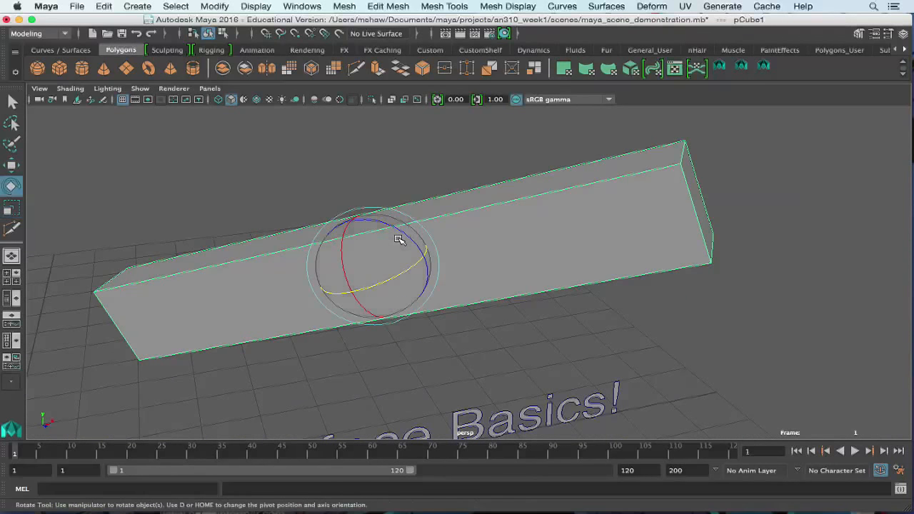
{"action": "key", "text": "r"}
{"action": "key", "text": "e"}
{"action": "key", "text": "w"}
{"action": "key", "text": "e"}
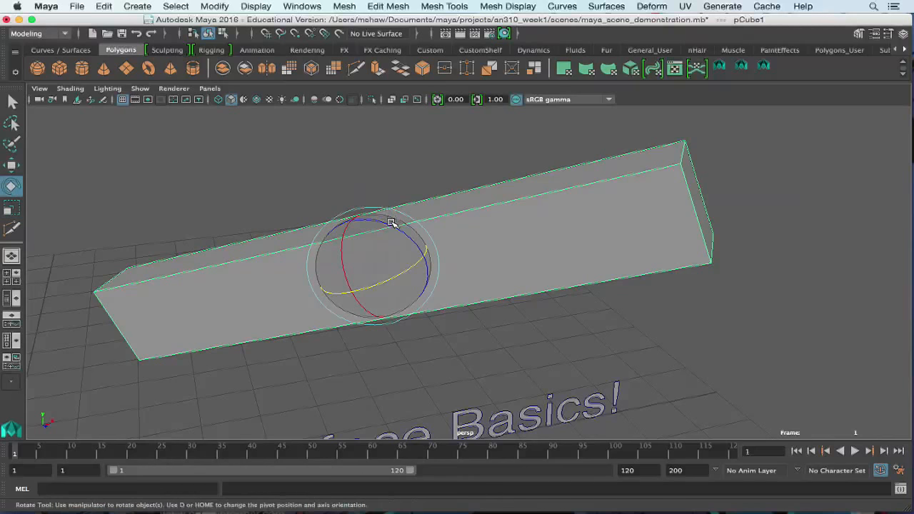
{"action": "key", "text": "w"}
{"action": "key", "text": "e"}
{"action": "mouse_move", "coordinate": [394, 221]}
{"action": "left_mouse_down"}
{"action": "mouse_move", "coordinate": [414, 224]}
{"action": "mouse_move", "coordinate": [402, 221]}
{"action": "left_mouse_up"}
- Activate the Scale tool and scale the box uniformly in all directions from the manipulator's centre handle
{"action": "key", "text": "r"}
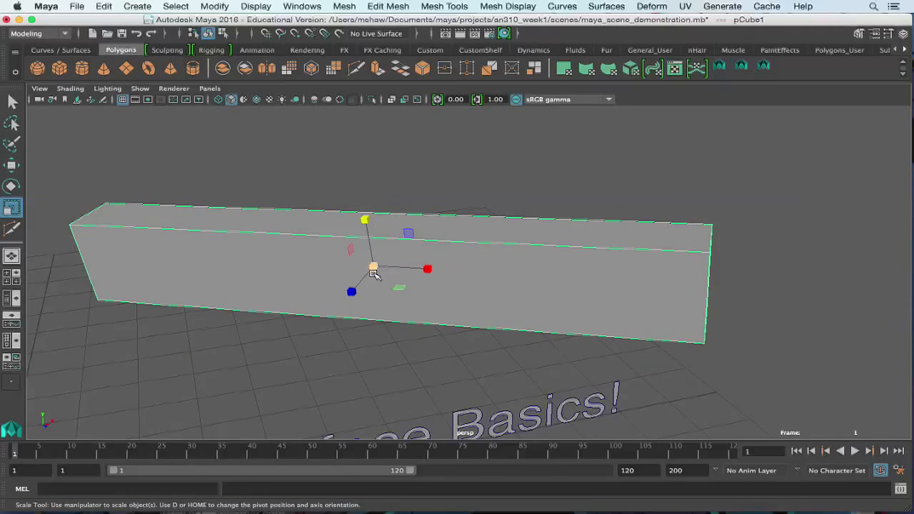
{"action": "left_click_drag", "start_coordinate": [374, 270], "coordinate": [369, 241]}
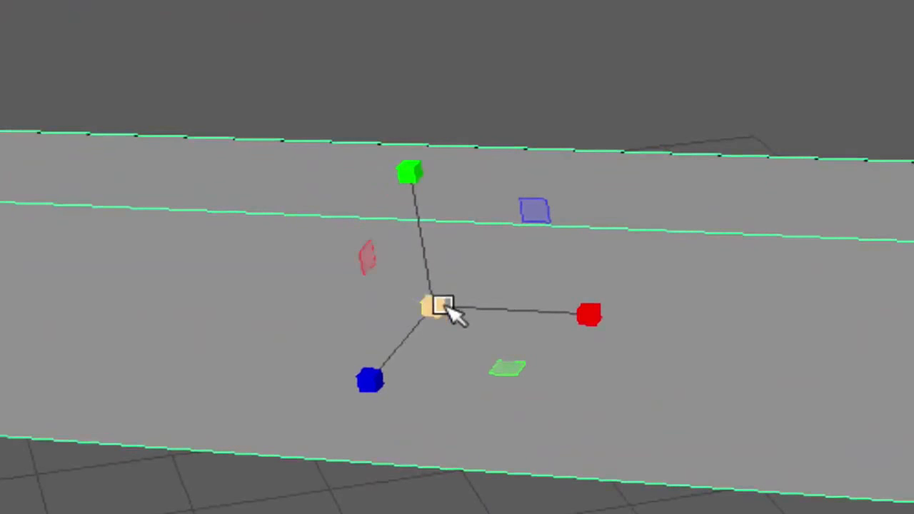
{"action": "left_click", "coordinate": [506, 368]}
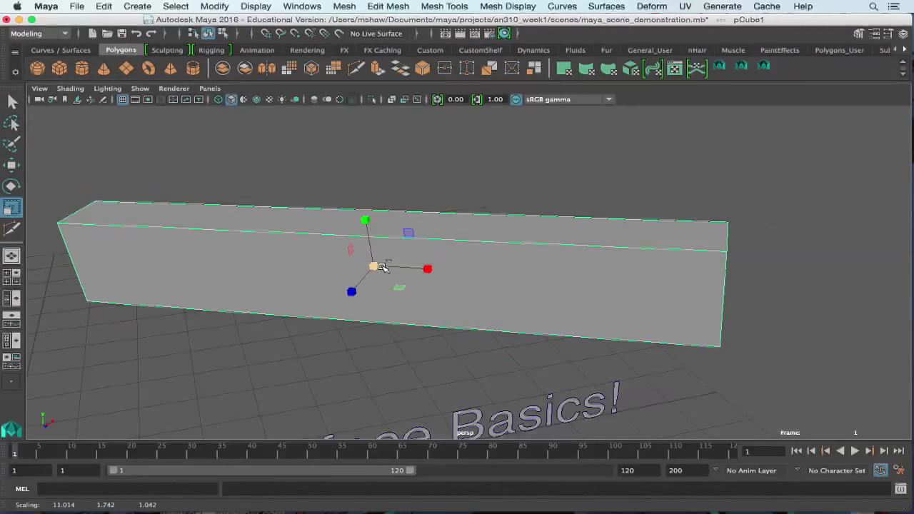
{"action": "left_click_drag", "start_coordinate": [377, 266], "coordinate": [407, 275]}
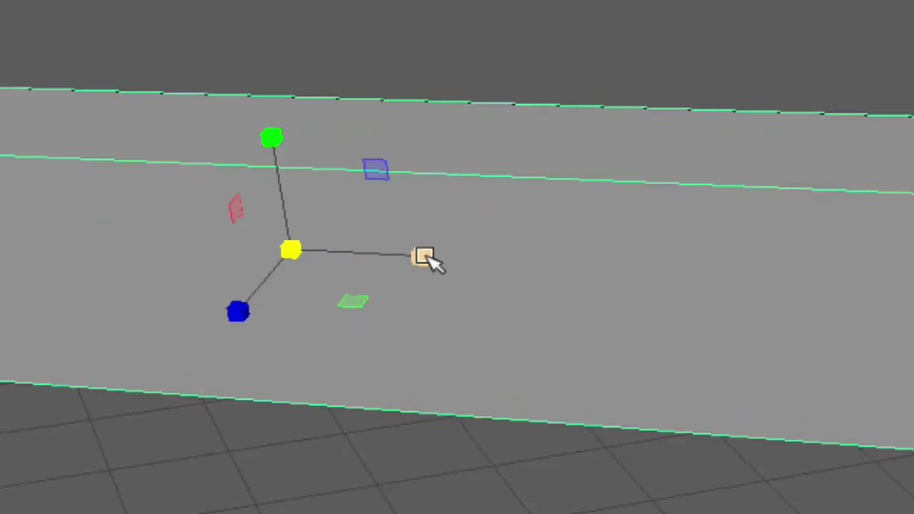
- Shorten the box strongly along its X axis, and scale it slightly along its Z and Y axes
{"action": "left_click_drag", "start_coordinate": [430, 269], "coordinate": [327, 258]}
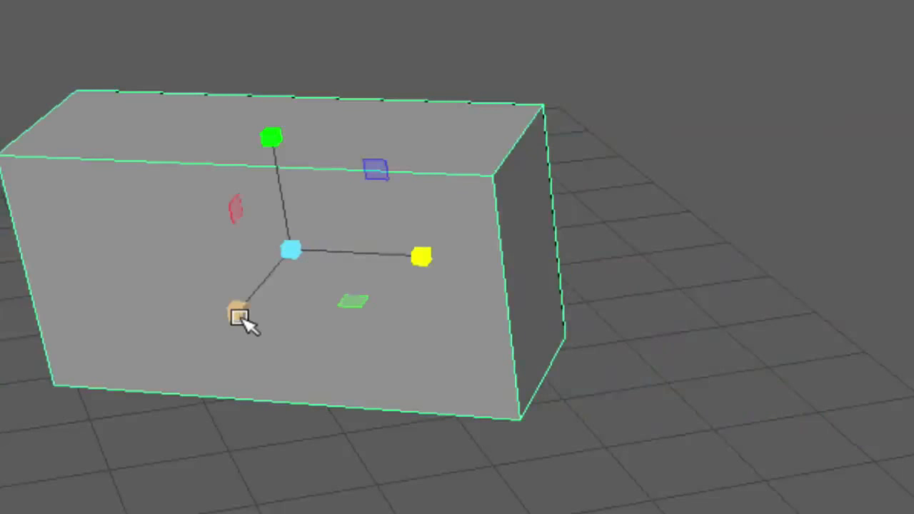
{"action": "left_click_drag", "start_coordinate": [241, 319], "coordinate": [242, 318]}
{"action": "left_click_drag", "start_coordinate": [299, 255], "coordinate": [235, 320]}
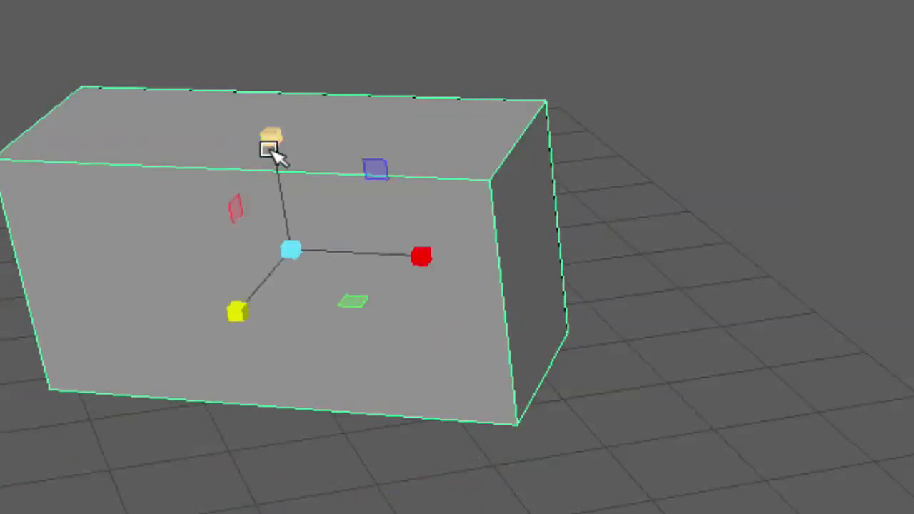
{"action": "left_click_drag", "start_coordinate": [280, 149], "coordinate": [257, 161]}
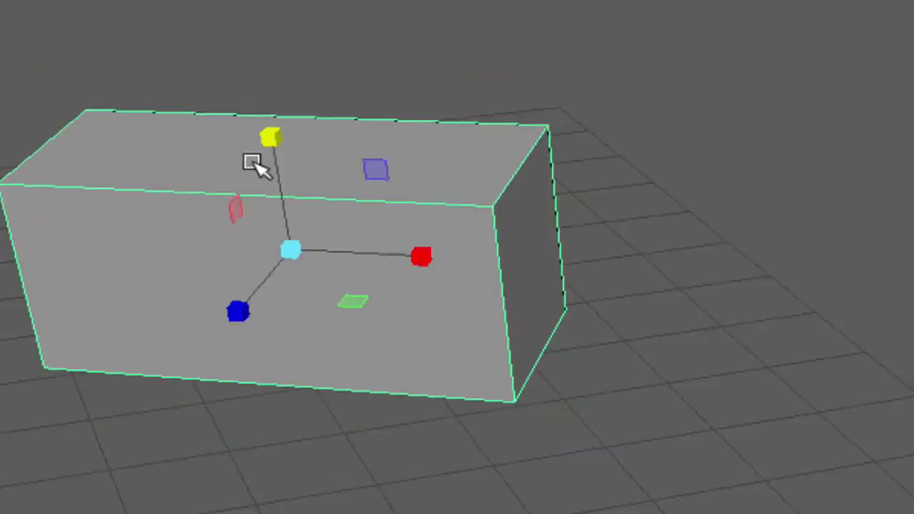
- Activate the Y, X and Z scale handles in turn, and scale the box along X to about 3.51
{"action": "left_click", "coordinate": [275, 149]}
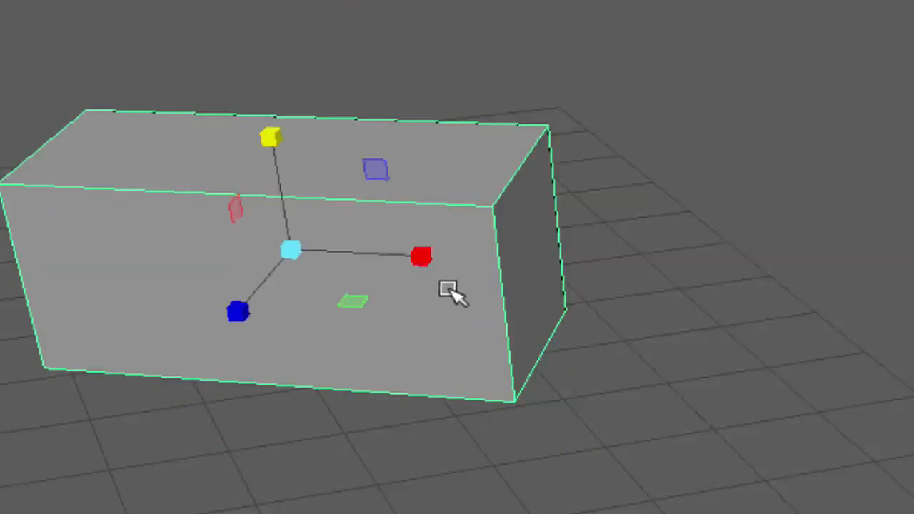
{"action": "left_click", "coordinate": [423, 257]}
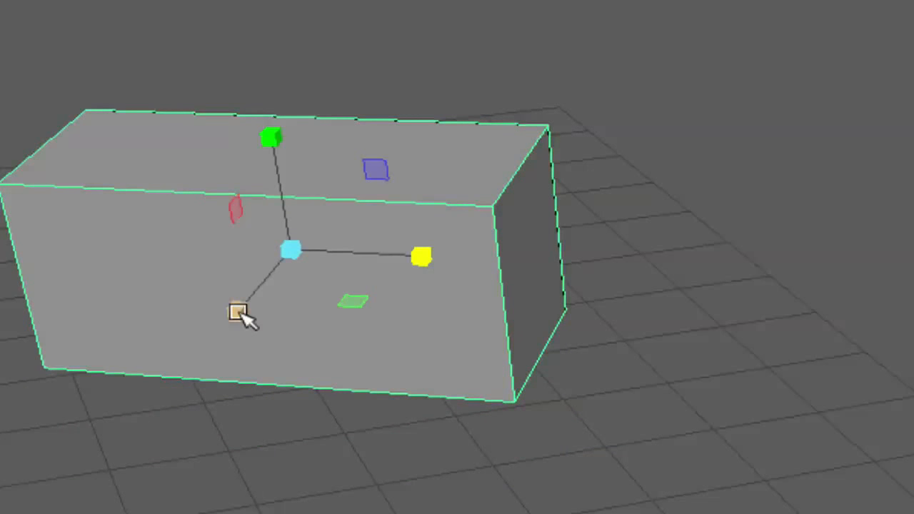
{"action": "left_click", "coordinate": [240, 314]}
{"action": "left_click_drag", "start_coordinate": [426, 258], "coordinate": [357, 268]}
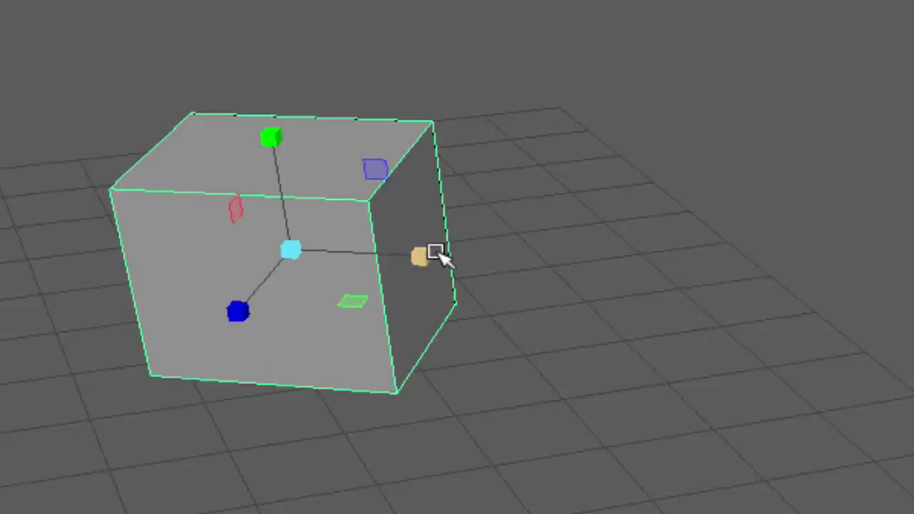
{"action": "left_click_drag", "start_coordinate": [430, 258], "coordinate": [602, 410]}
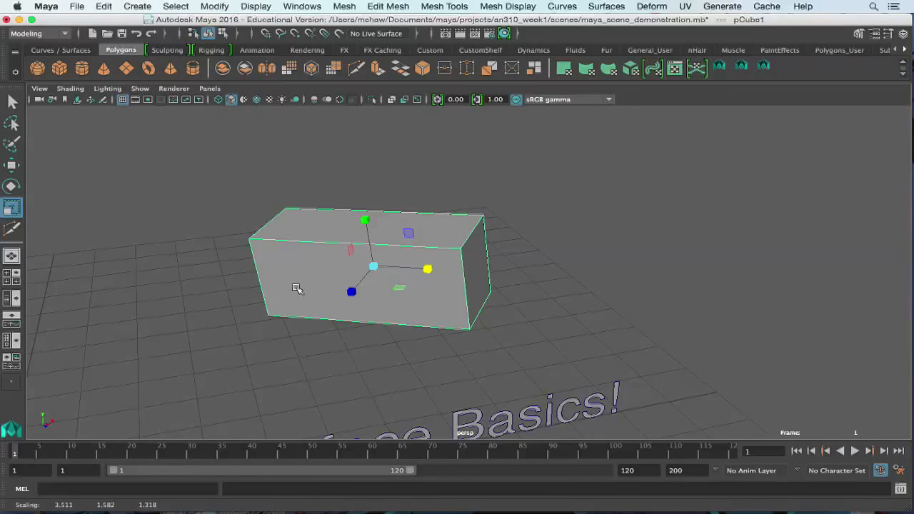
- Create a polygon plane primitive in the scene
{"action": "left_click", "coordinate": [137, 6]}
{"action": "mouse_move", "coordinate": [166, 46]}
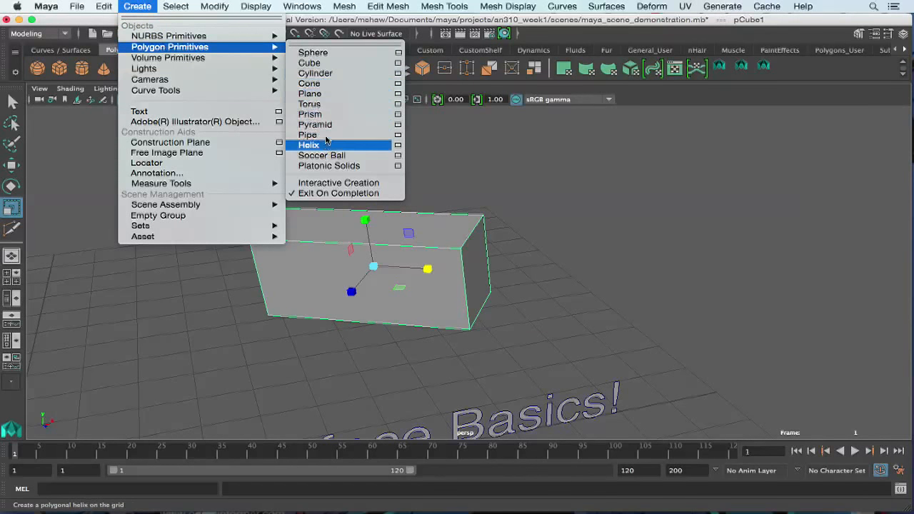
{"action": "left_click", "coordinate": [314, 93]}
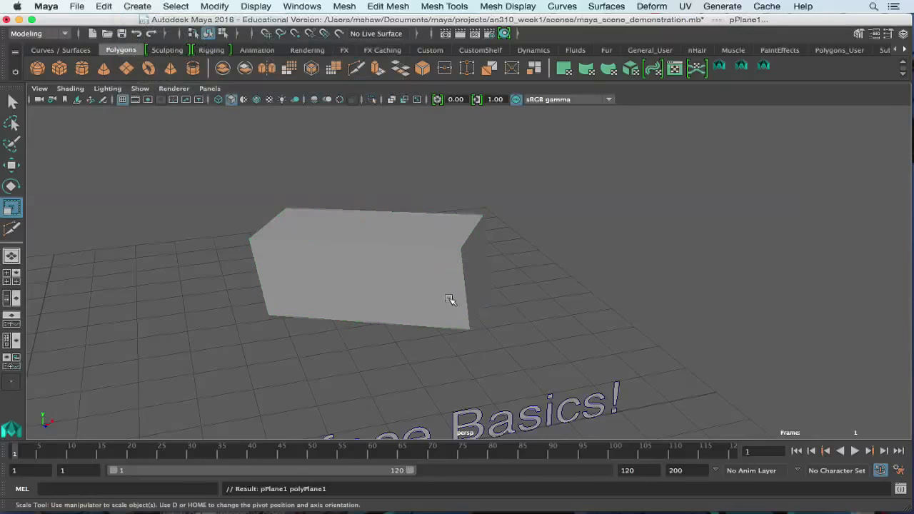
- Activate the Move tool and select the box
{"action": "key", "text": "w"}
{"action": "left_click", "coordinate": [418, 264]}
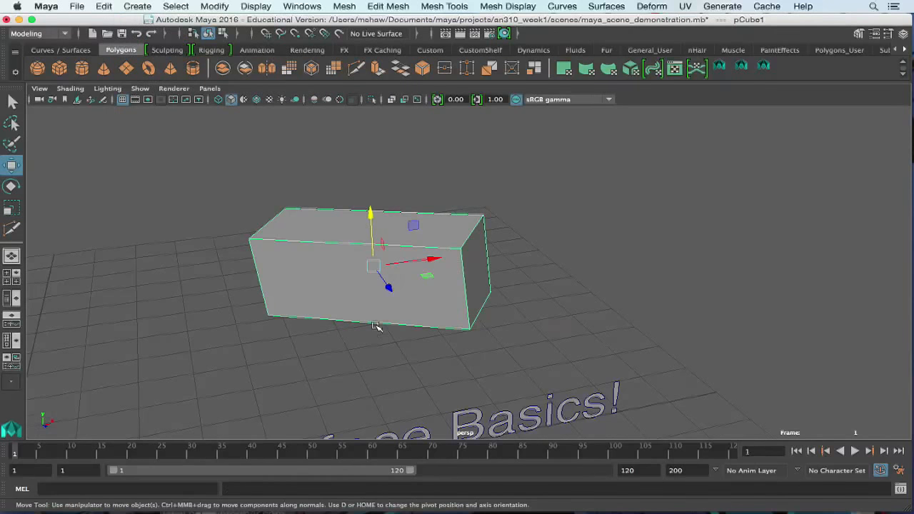
{"action": "scroll", "coordinate": [376, 326], "scroll_direction": "down", "scroll_amount": 4}
{"action": "scroll", "coordinate": [419, 300], "scroll_direction": "up", "scroll_amount": 5}
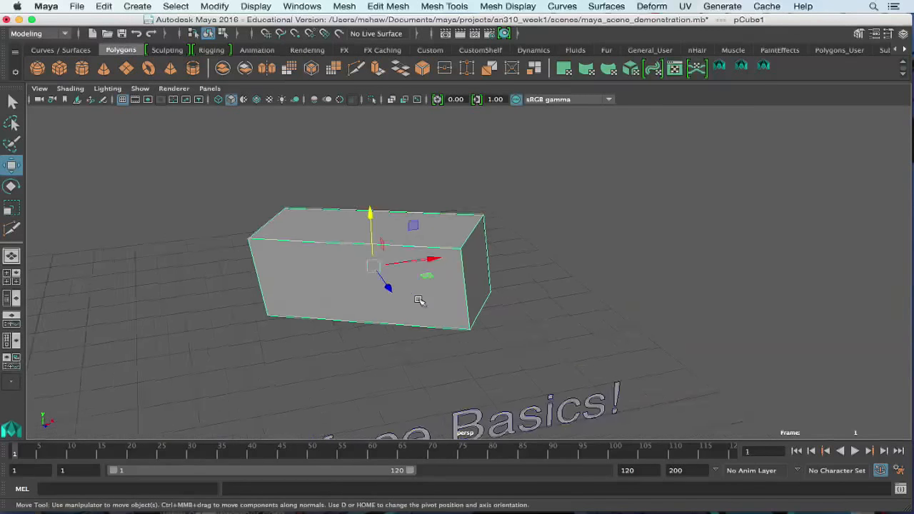
{"action": "key", "text": "z"}
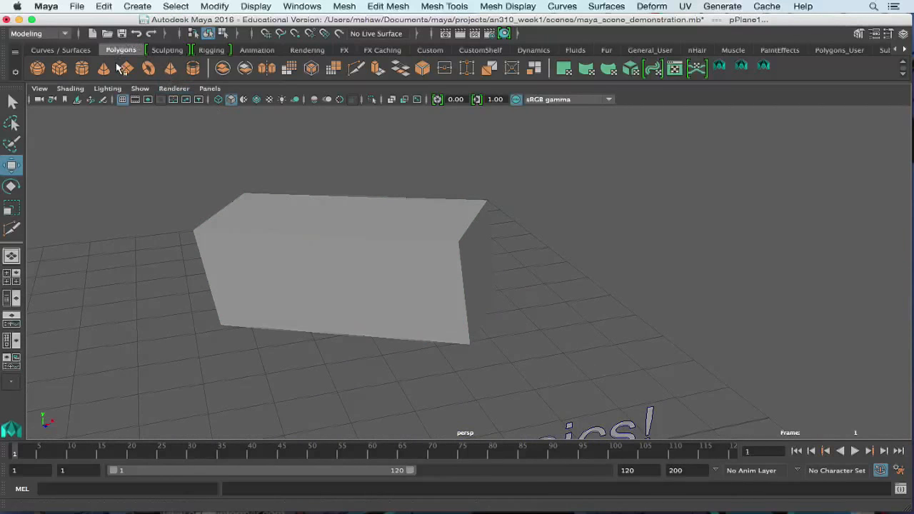
- Create a polygon torus primitive at the origin, and undo its creation
{"action": "left_click", "coordinate": [154, 67]}
{"action": "scroll", "coordinate": [193, 313], "scroll_direction": "down", "scroll_amount": 5}
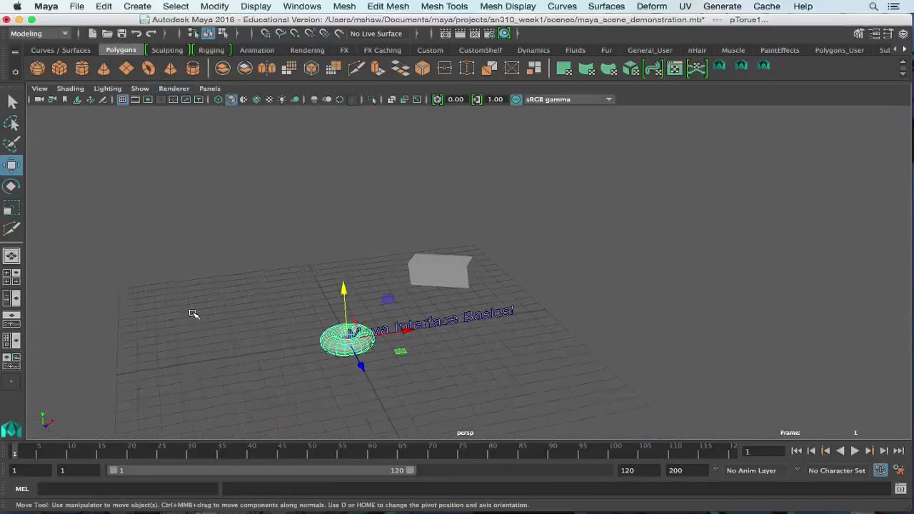
{"action": "left_click_drag", "start_coordinate": [318, 309], "coordinate": [322, 184]}
{"action": "key", "text": "z"}
{"action": "key", "text": "Delete"}
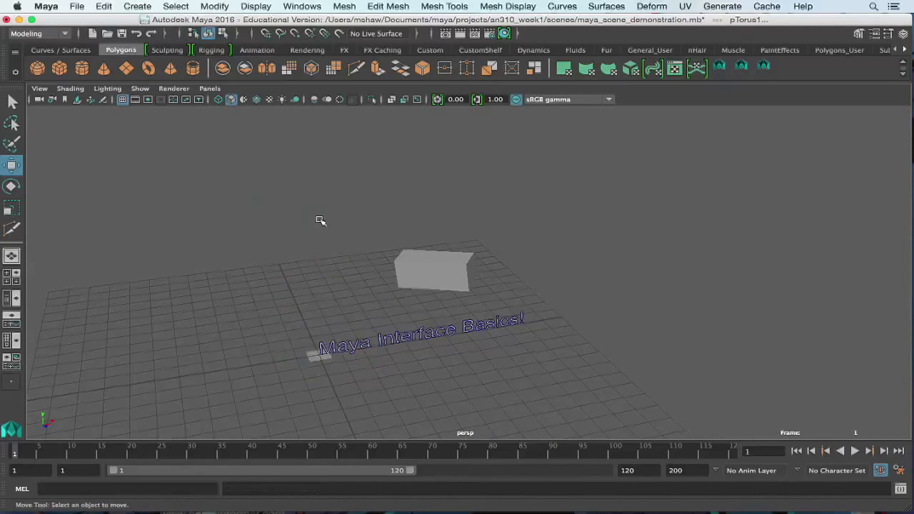
{"action": "key", "text": "z"}
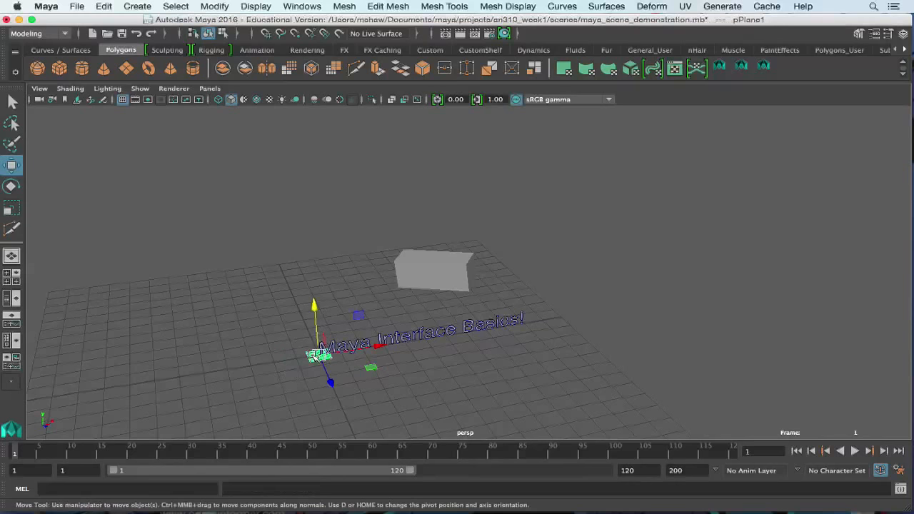
- Delete the small polygon plane and the stretched box from the scene
{"action": "key", "text": "Delete"}
{"action": "left_click", "coordinate": [431, 290]}
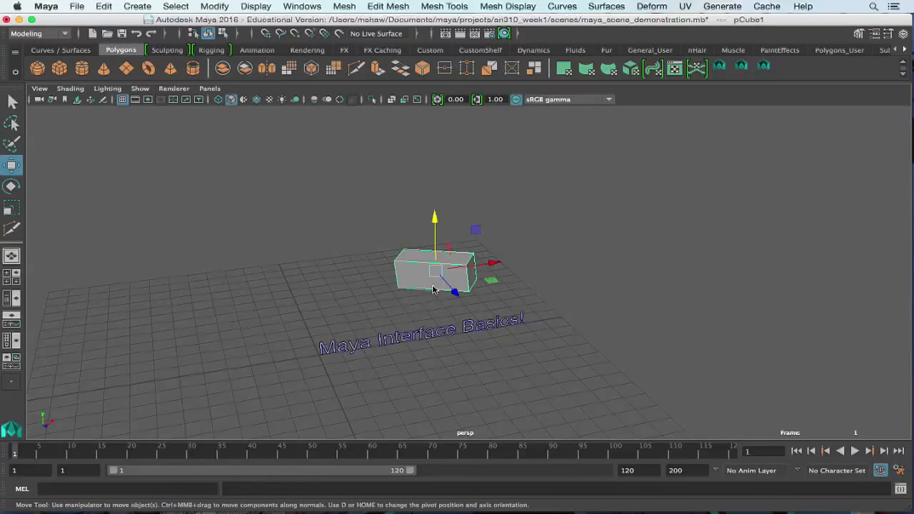
{"action": "key", "text": "Delete"}
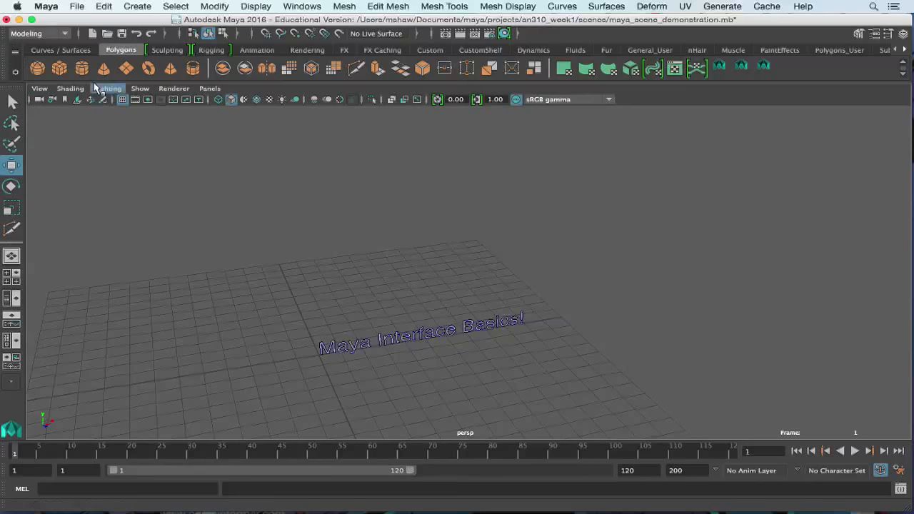
- Create a polygon cube primitive and raise it along the Y axis to about 7.33
{"action": "left_click", "coordinate": [59, 68]}
{"action": "left_click_drag", "start_coordinate": [312, 304], "coordinate": [262, 155]}
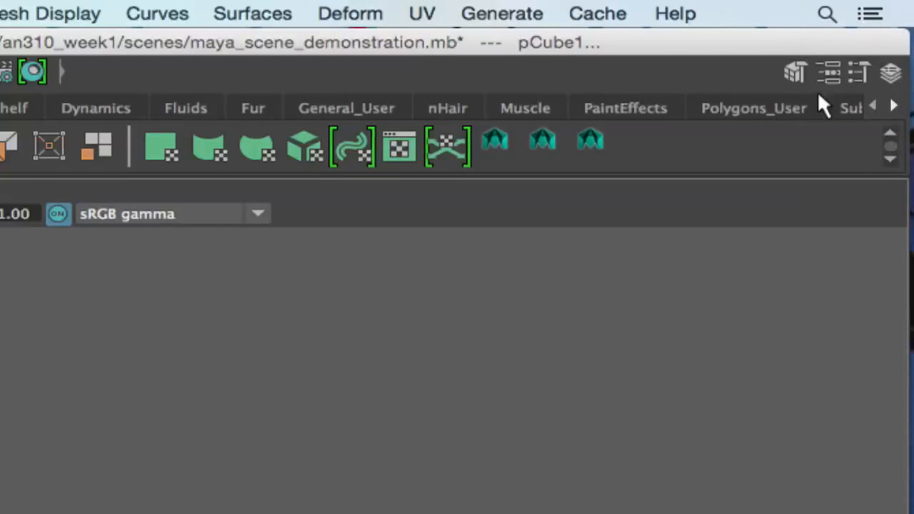
- Show the Attribute Editor, Tool Settings and Channel Box / Layer Editor, and bring the Channel Box to the front
{"action": "left_click", "coordinate": [830, 73]}
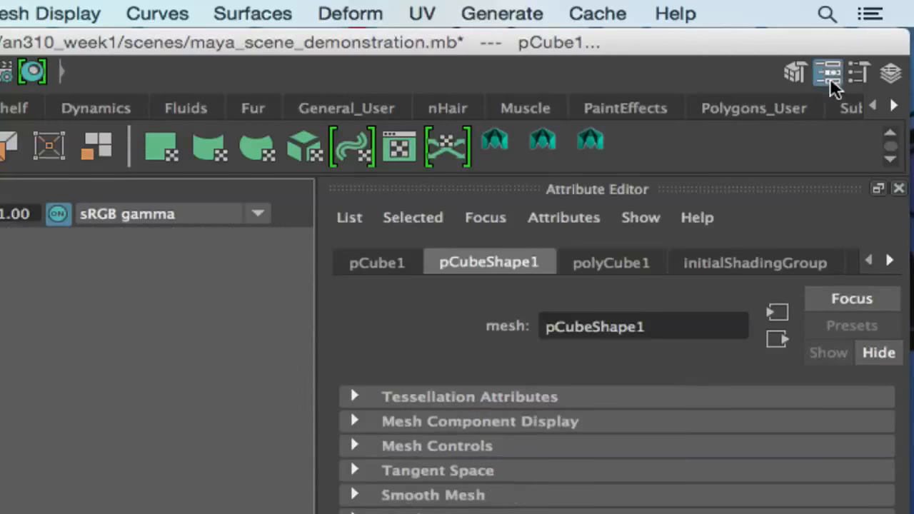
{"action": "left_click", "coordinate": [857, 75]}
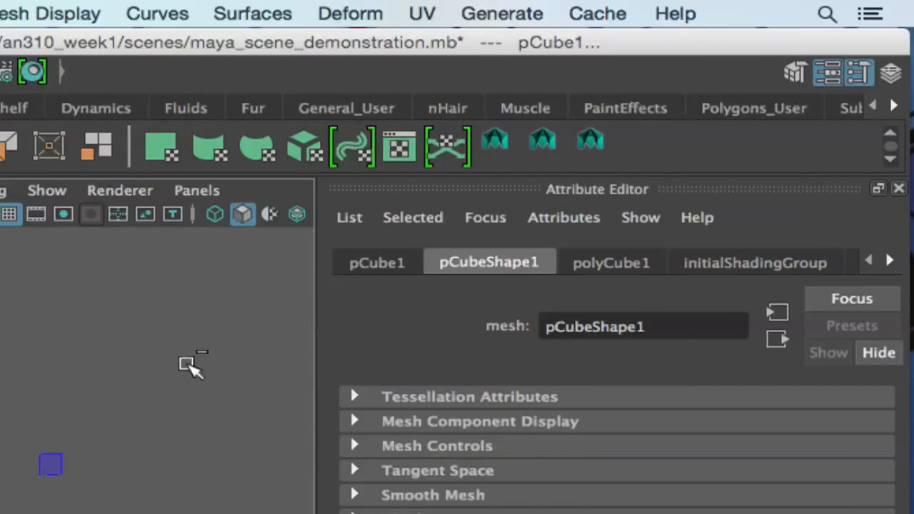
{"action": "key", "text": "ctrl+a"}
{"action": "key", "text": "ctrl+a"}
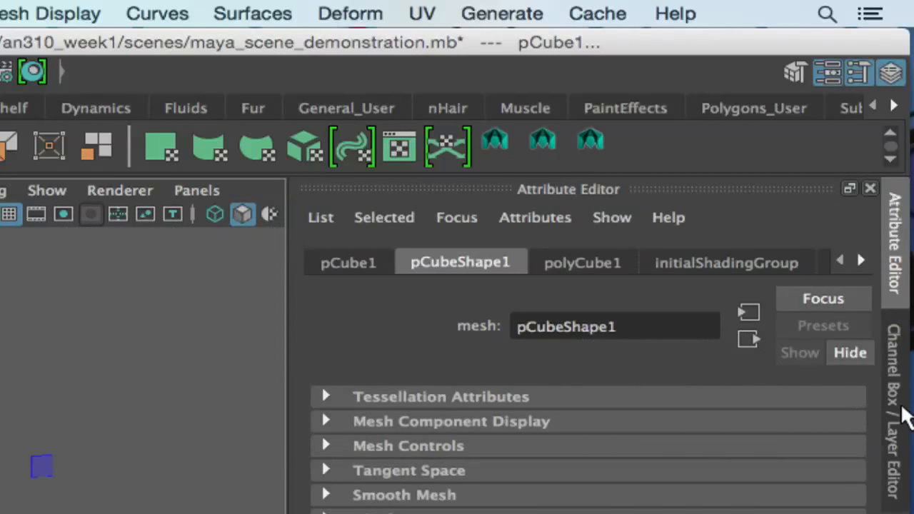
{"action": "left_click", "coordinate": [901, 409]}
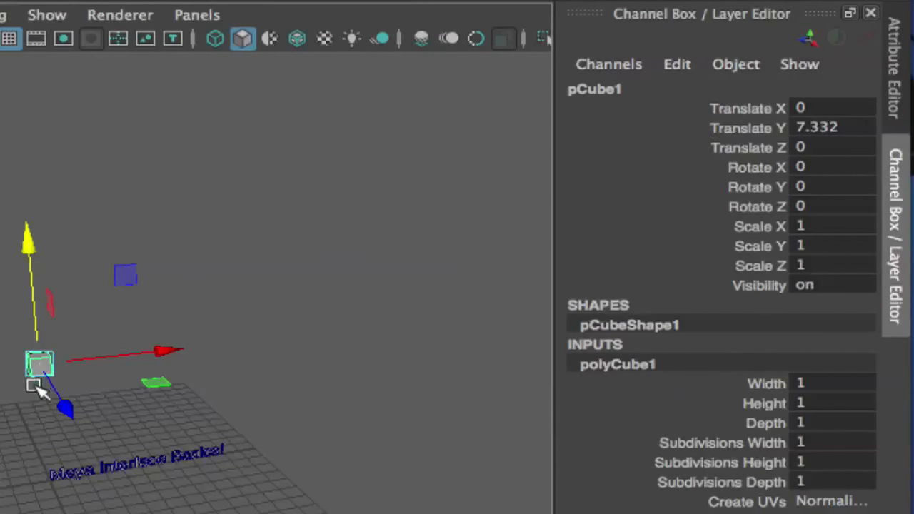
- Move the cube along X to about 1.53, and rotate it around its X axis by about 33.6 degrees
{"action": "left_click", "coordinate": [90, 360]}
{"action": "left_click_drag", "start_coordinate": [90, 363], "coordinate": [117, 353]}
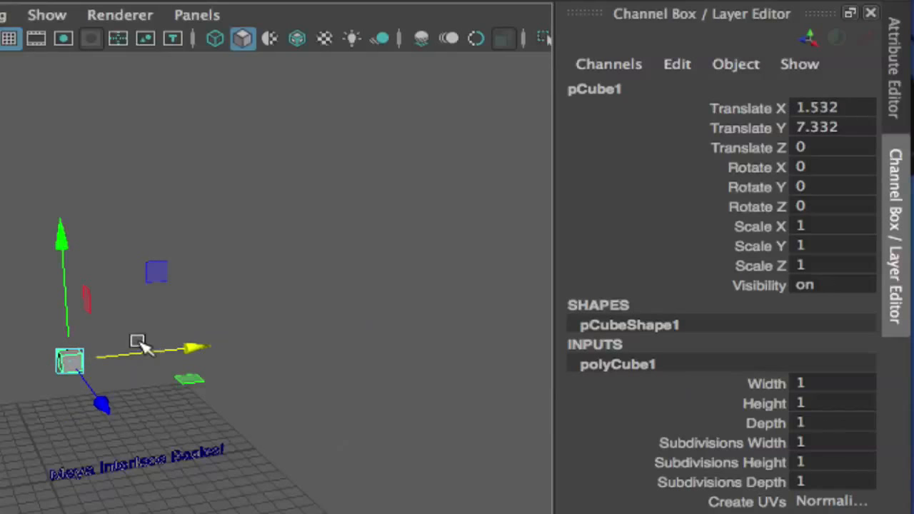
{"action": "key", "text": "r"}
{"action": "key", "text": "e"}
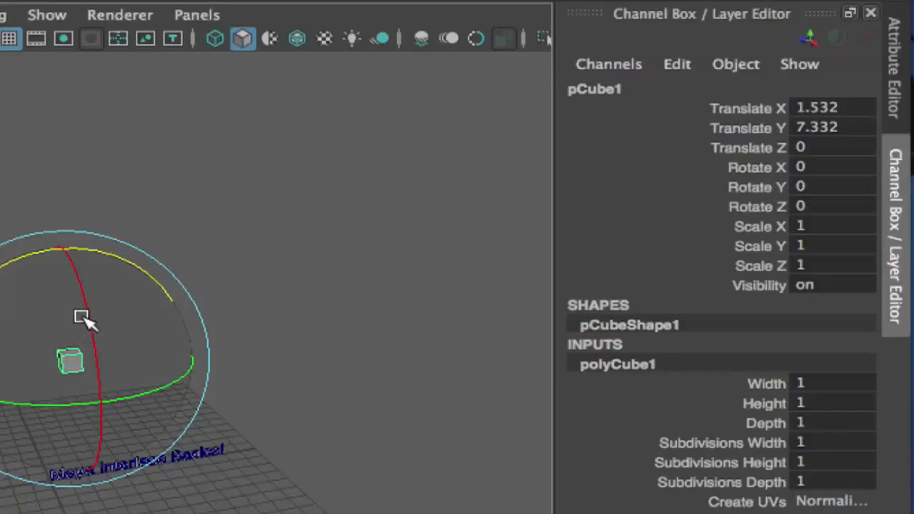
{"action": "left_click_drag", "start_coordinate": [83, 317], "coordinate": [100, 388]}
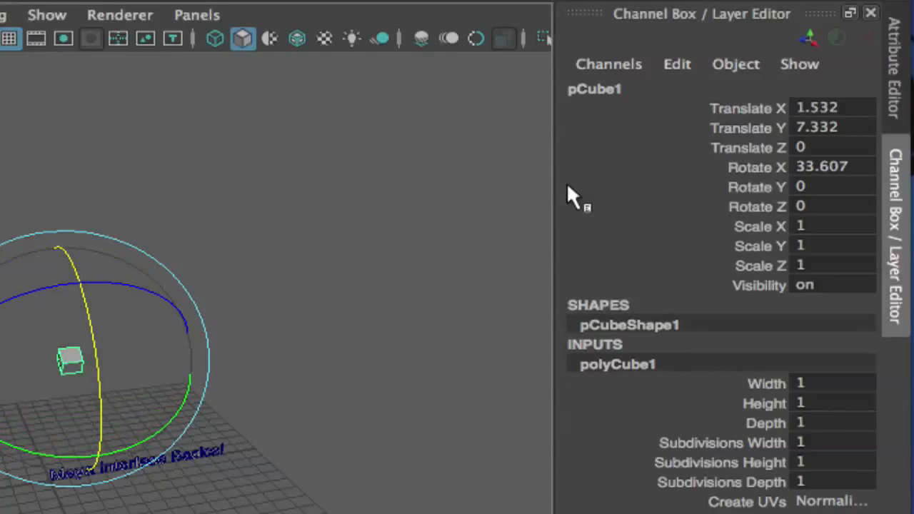
- Close the Tool Settings, activate the Select tool, and switch from the Attribute Editor back to the Channel Box / Layer Editor
{"action": "left_click", "coordinate": [891, 98]}
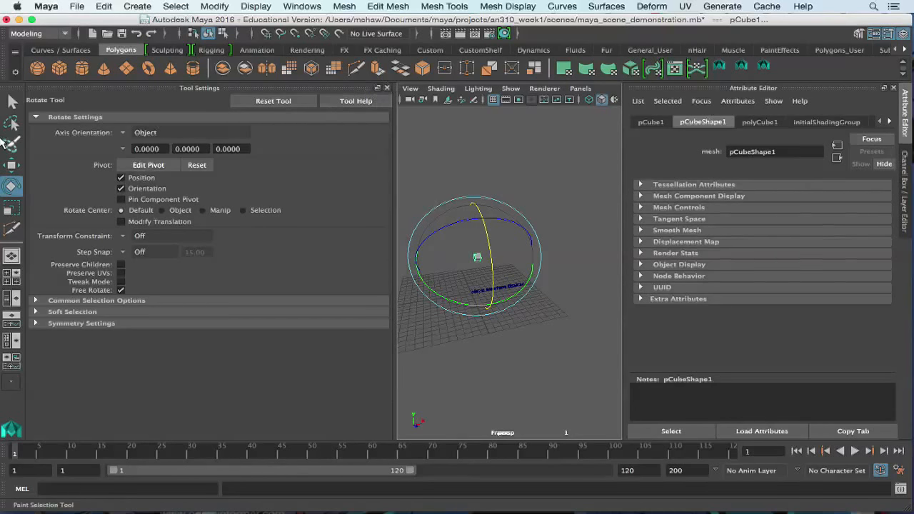
{"action": "left_click", "coordinate": [12, 101]}
{"action": "left_click", "coordinate": [386, 88]}
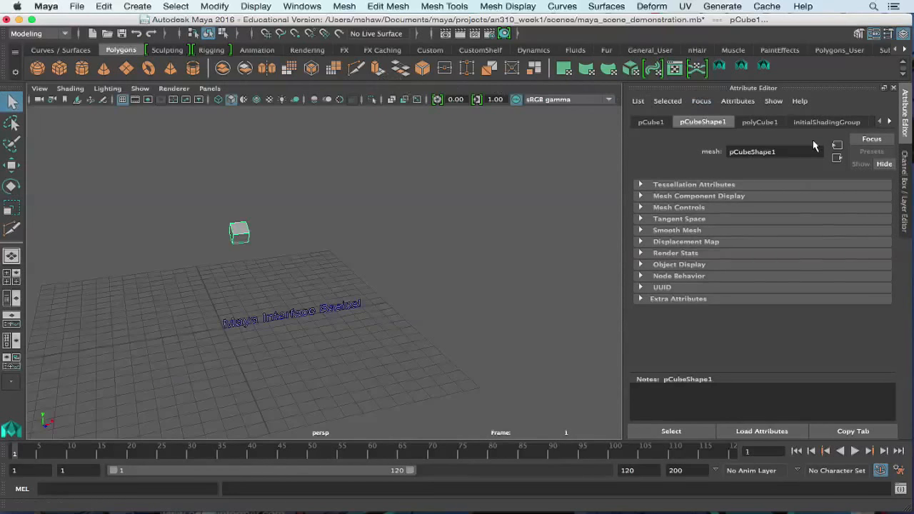
{"action": "left_click", "coordinate": [907, 165]}
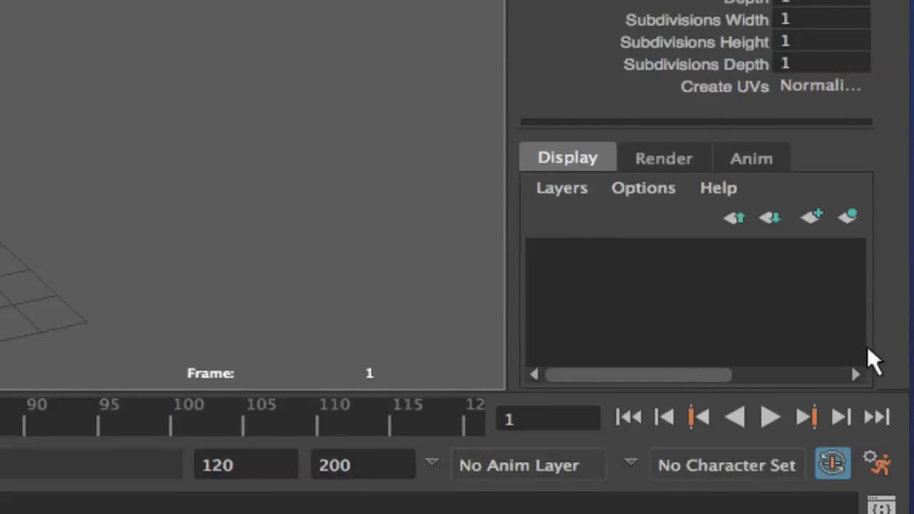
- Create an empty display layer and enter cubeLayer as its name
{"action": "left_click", "coordinate": [573, 190]}
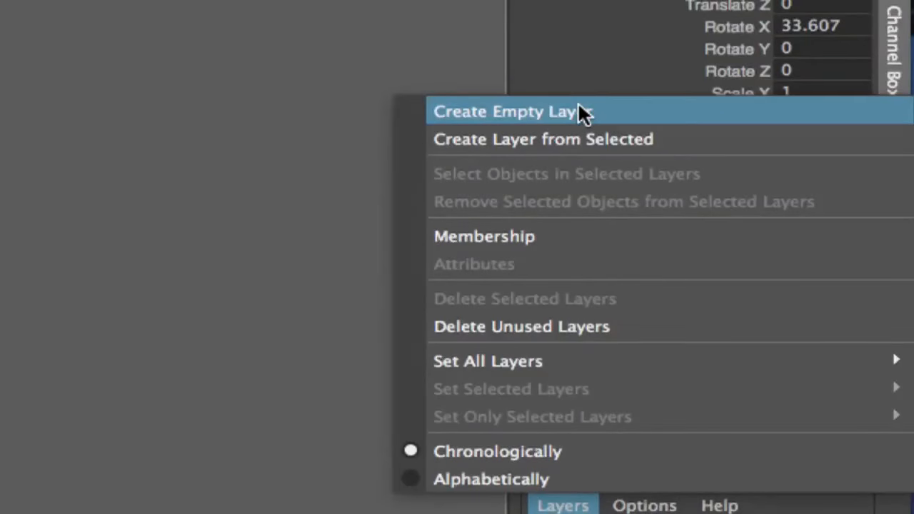
{"action": "left_click", "coordinate": [583, 112]}
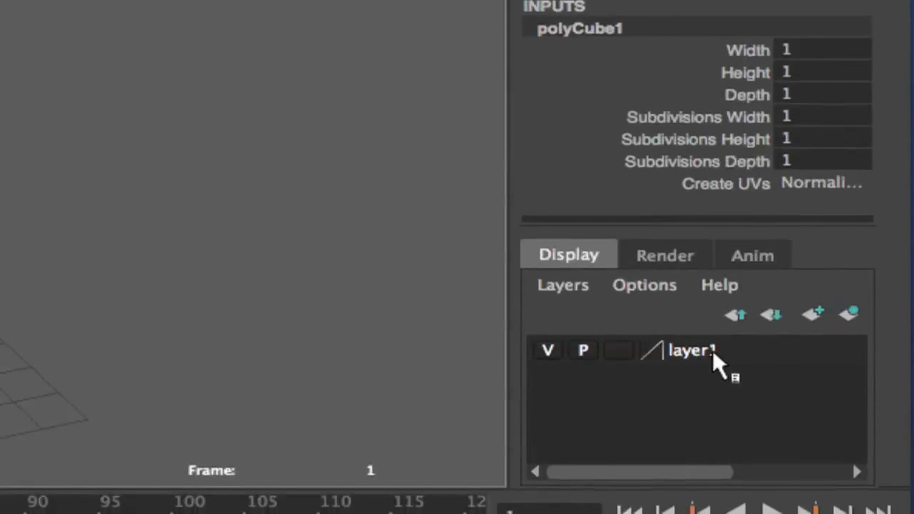
{"action": "double_click", "coordinate": [712, 350]}
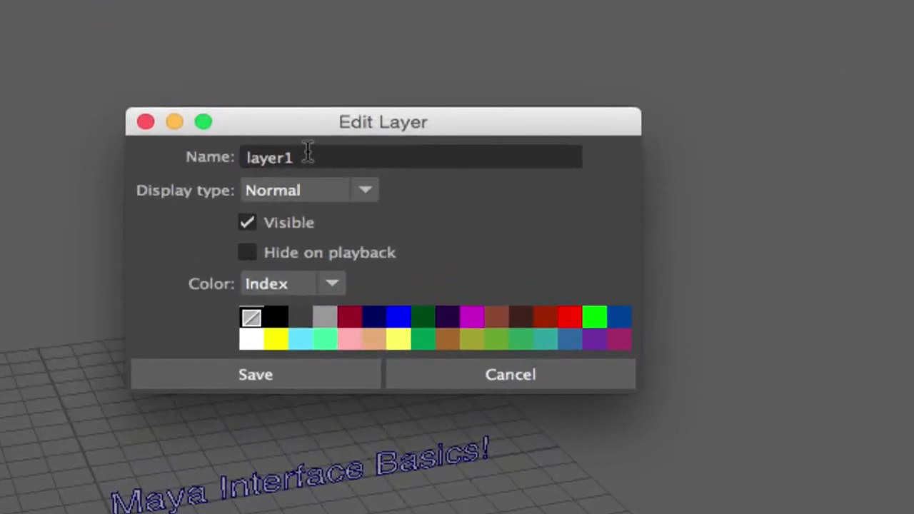
{"action": "double_click", "coordinate": [351, 179]}
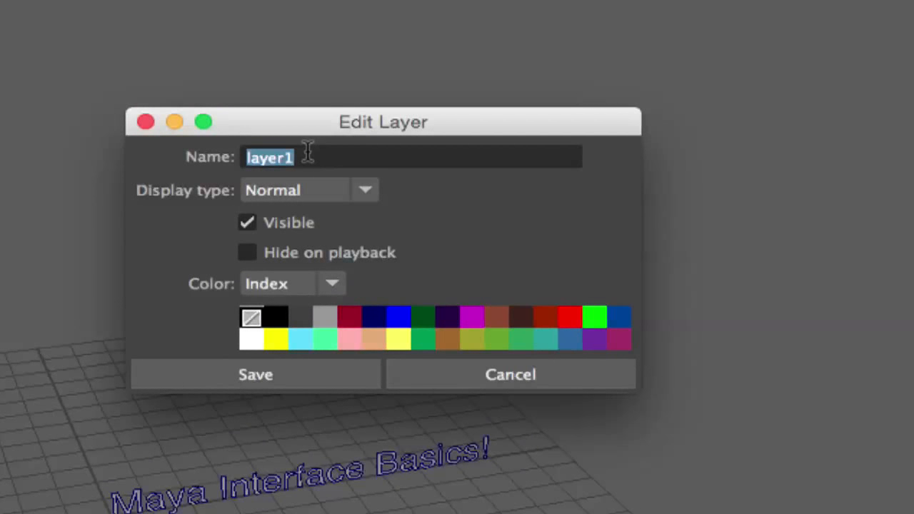
{"action": "type", "text": "cubeL"}
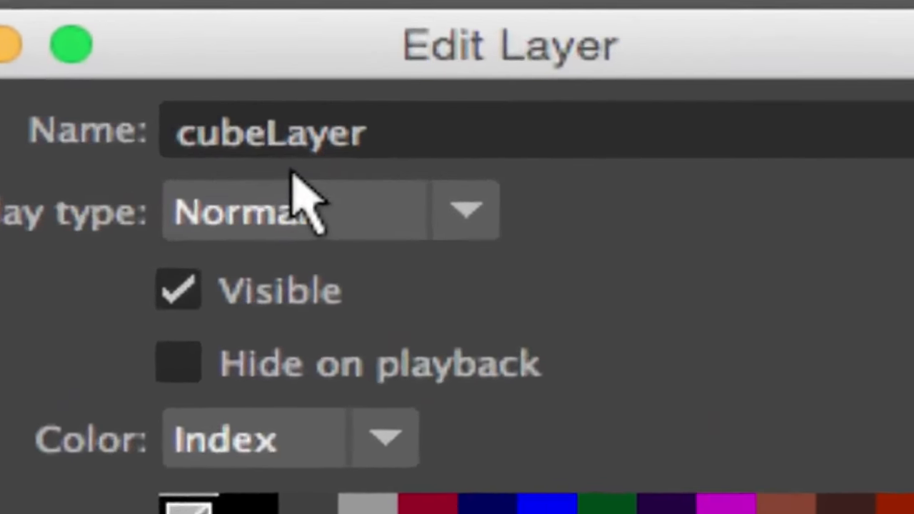
- Demonstrate the naming convention by adding "camelCase" after the layer name, highlighting its parts, and removing the added text
{"action": "left_click_drag", "start_coordinate": [183, 136], "coordinate": [453, 133]}
{"action": "left_click", "coordinate": [461, 136]}
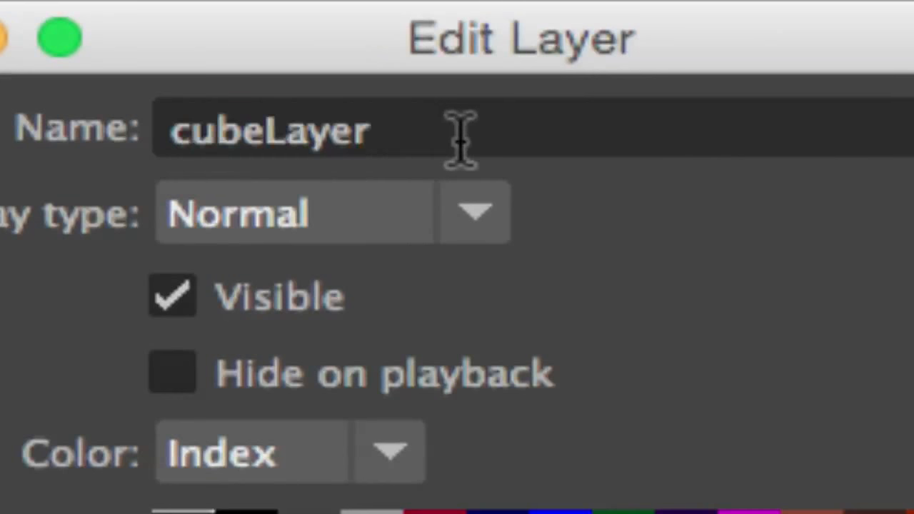
{"action": "type", "text": "\"ca"}
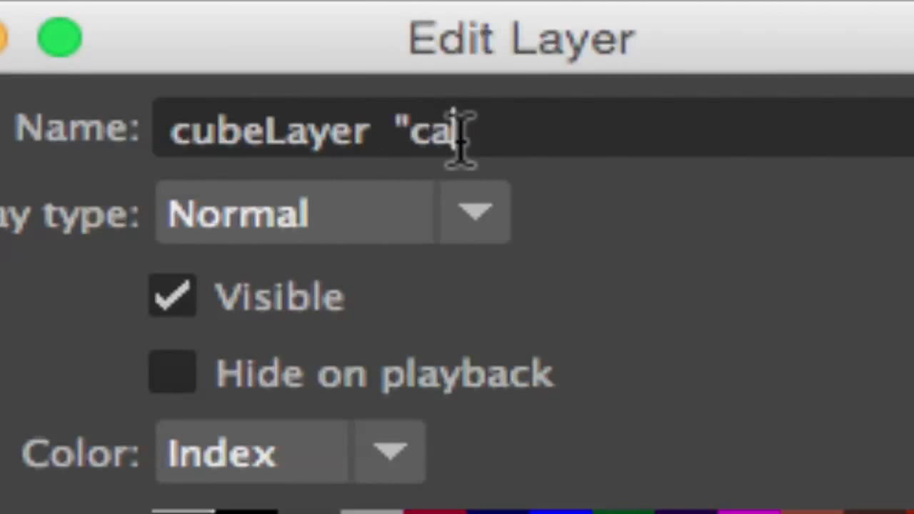
{"action": "type", "text": "melCase"}
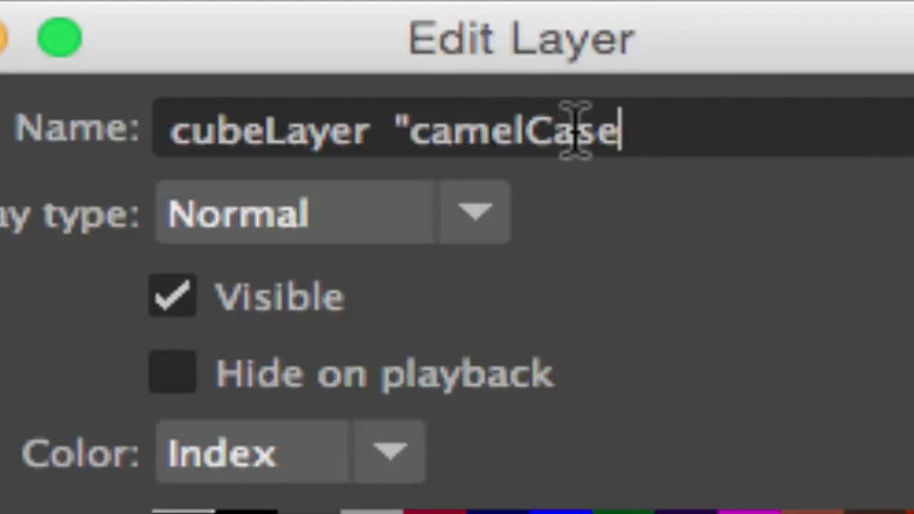
{"action": "left_click_drag", "start_coordinate": [502, 132], "coordinate": [415, 122]}
{"action": "left_click", "coordinate": [528, 131]}
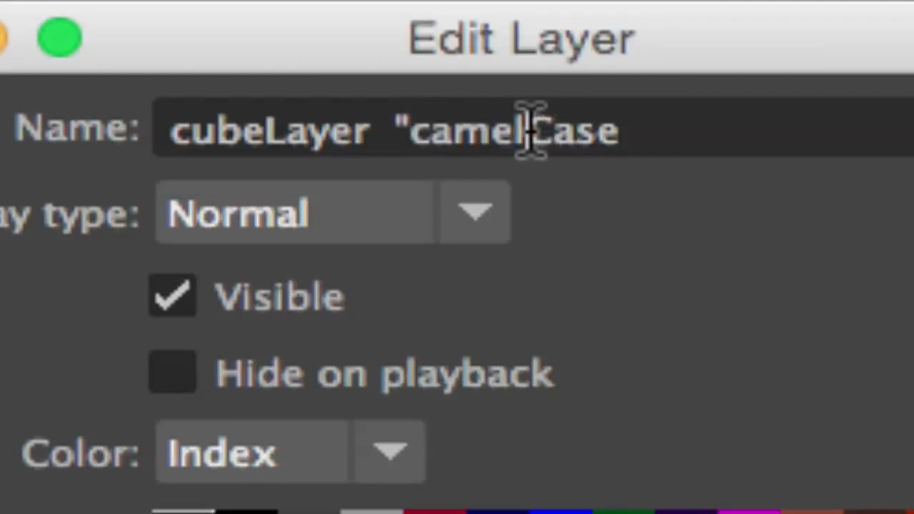
{"action": "key", "text": "BackSpace"}
{"action": "type", "text": "l"}
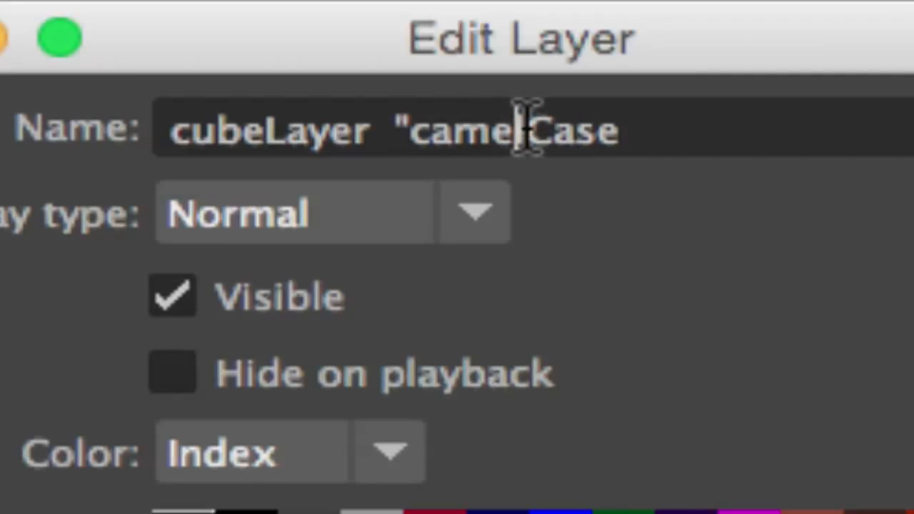
{"action": "left_click_drag", "start_coordinate": [525, 128], "coordinate": [419, 142]}
{"action": "left_click", "coordinate": [604, 130]}
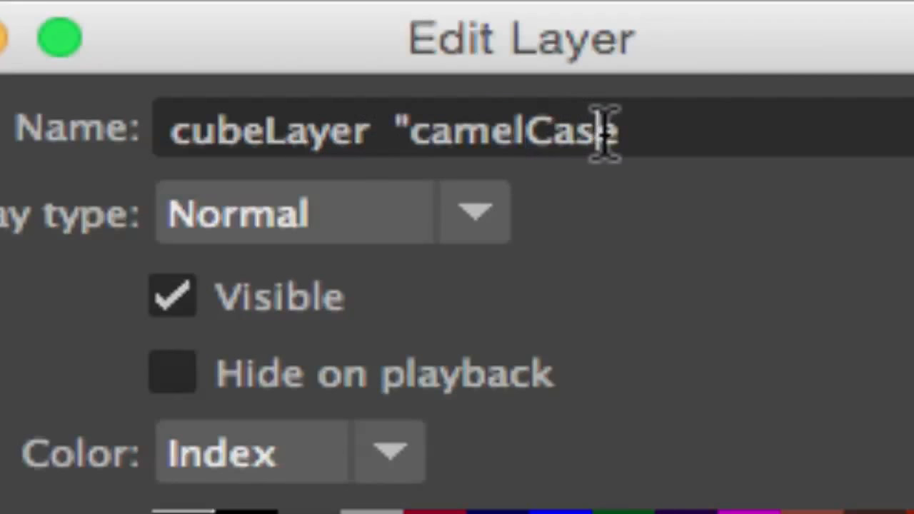
{"action": "left_click_drag", "start_coordinate": [645, 133], "coordinate": [402, 96]}
{"action": "key", "text": "BackSpace"}
{"action": "key", "text": "BackSpace"}
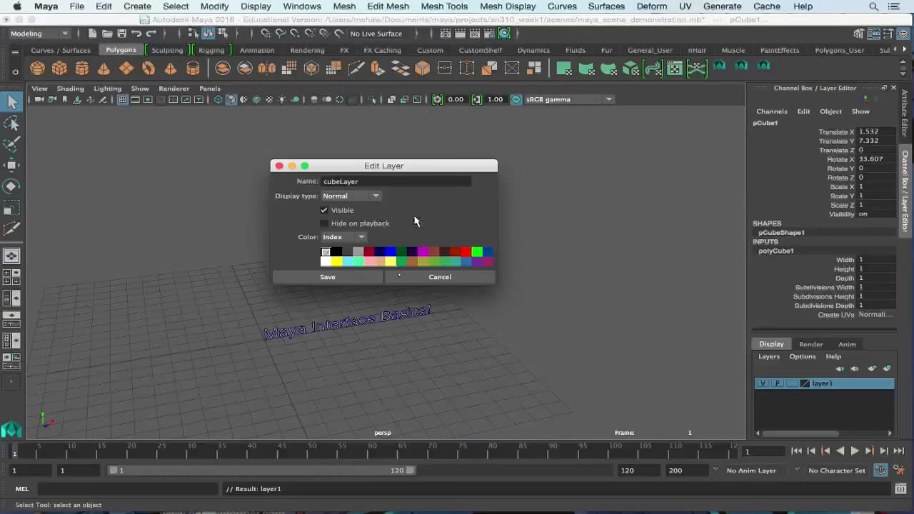
- Save the cubeLayer name and add the selected cube to that layer
{"action": "left_click", "coordinate": [333, 278]}
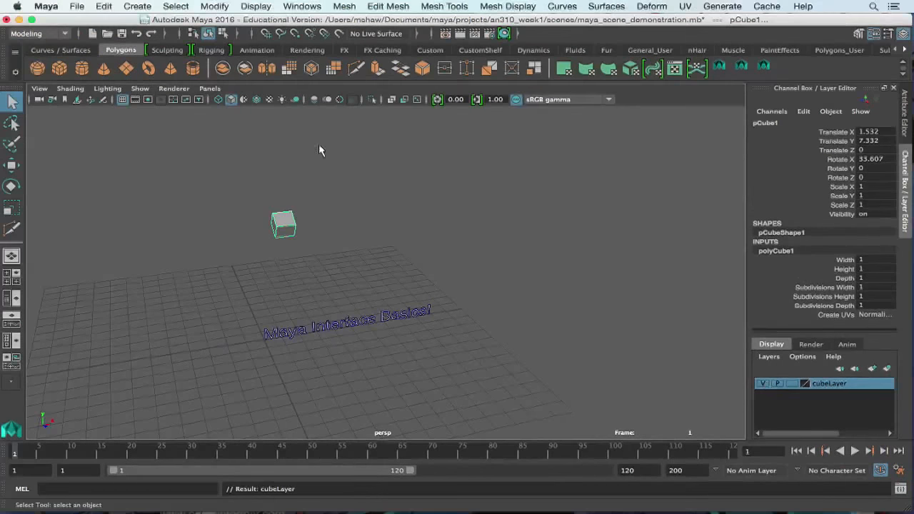
{"action": "left_click", "coordinate": [303, 173]}
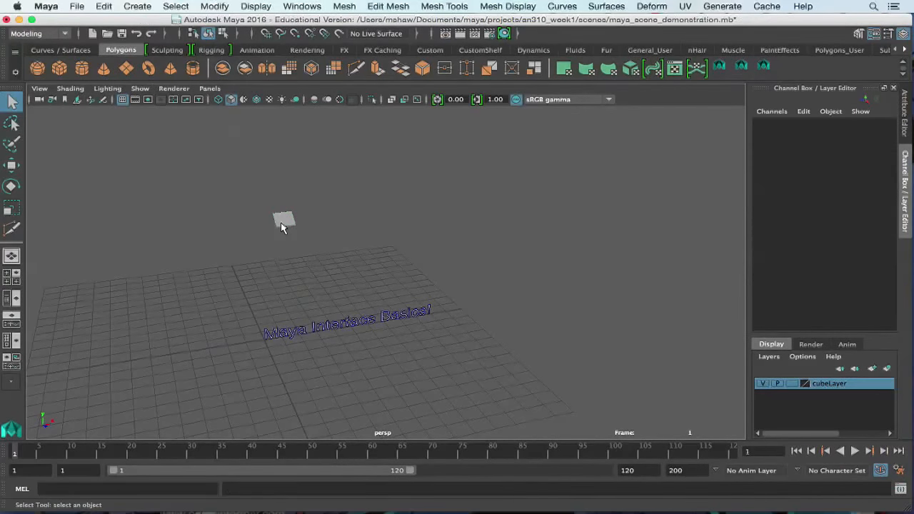
{"action": "left_click", "coordinate": [282, 225]}
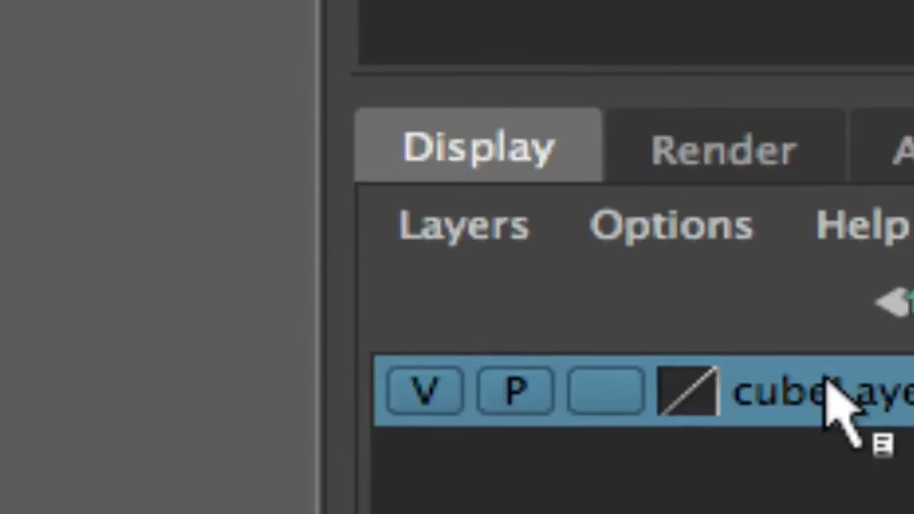
{"action": "right_click", "coordinate": [835, 397]}
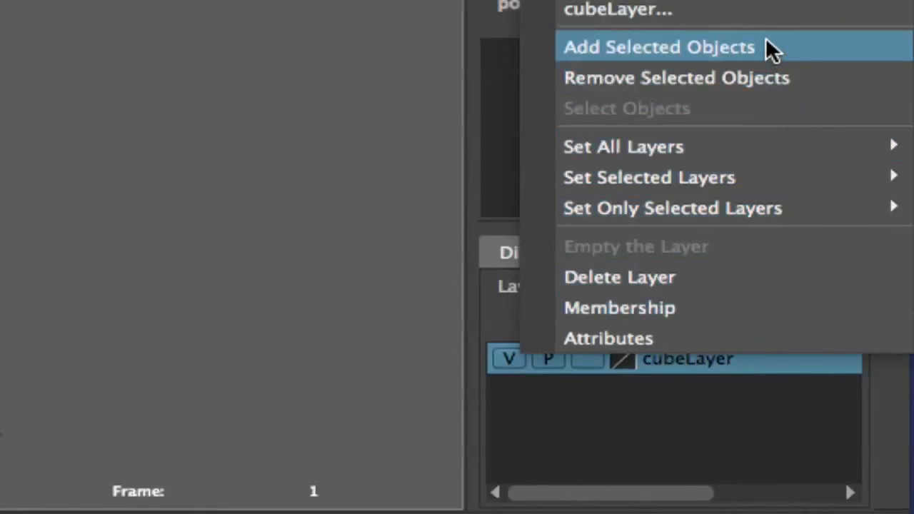
{"action": "left_click", "coordinate": [767, 44]}
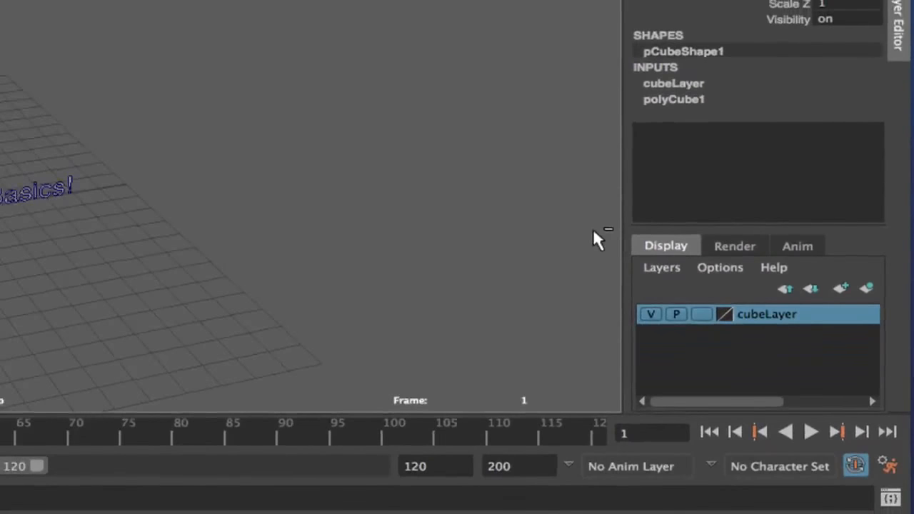
- Examine which objects belong to cubeLayer through its membership in the Relationship Editor, and close the editor
{"action": "right_click", "coordinate": [778, 322]}
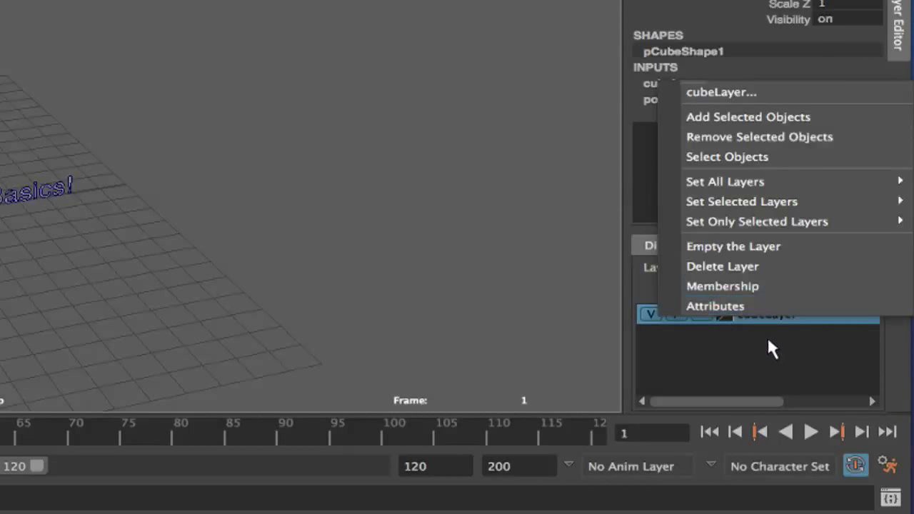
{"action": "left_click", "coordinate": [755, 285]}
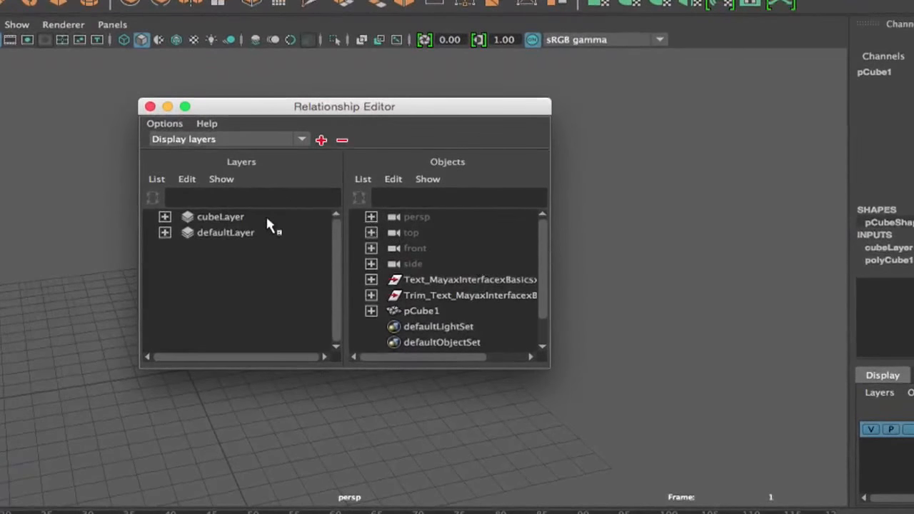
{"action": "left_click", "coordinate": [268, 221]}
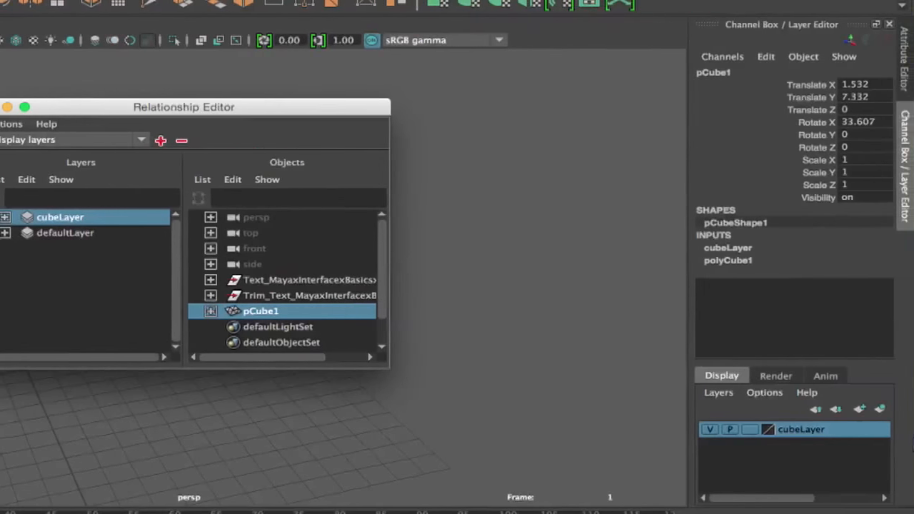
{"action": "right_click", "coordinate": [836, 429]}
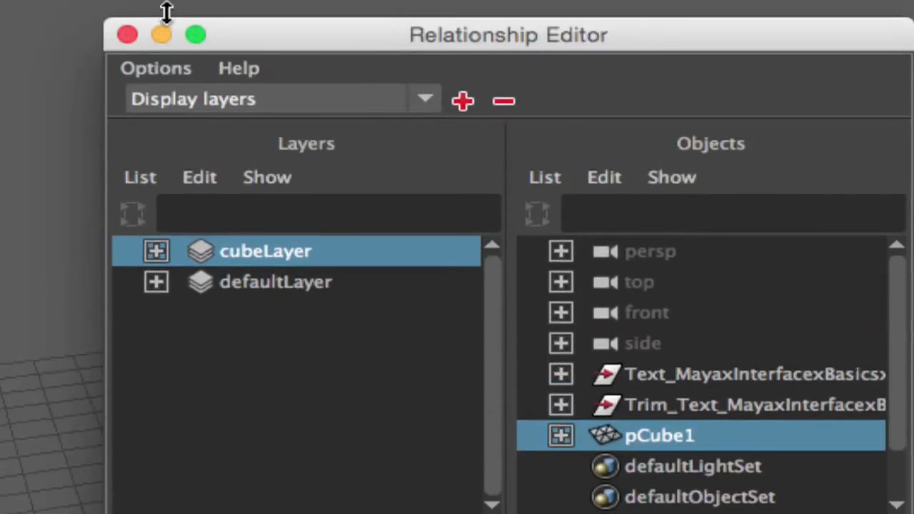
{"action": "left_click", "coordinate": [127, 33]}
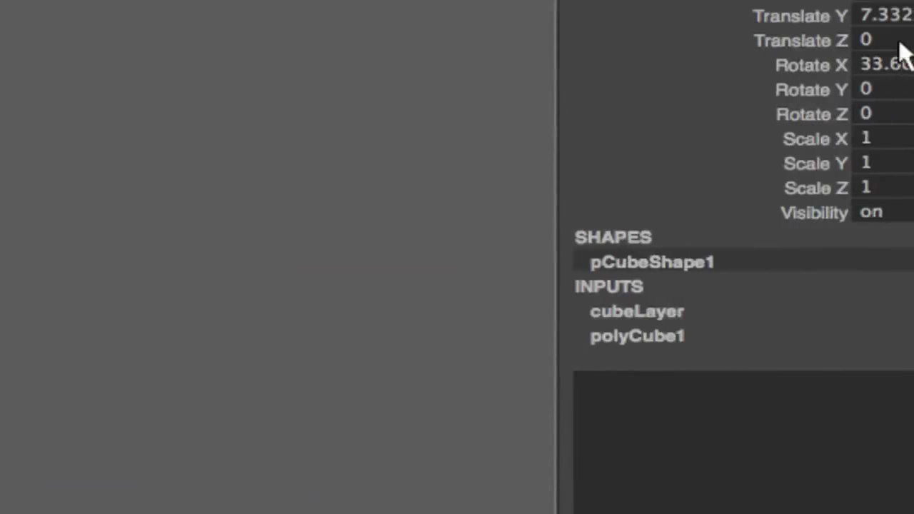
- Rename the cube pCube1 as littletinyCube
{"action": "double_click", "coordinate": [595, 175]}
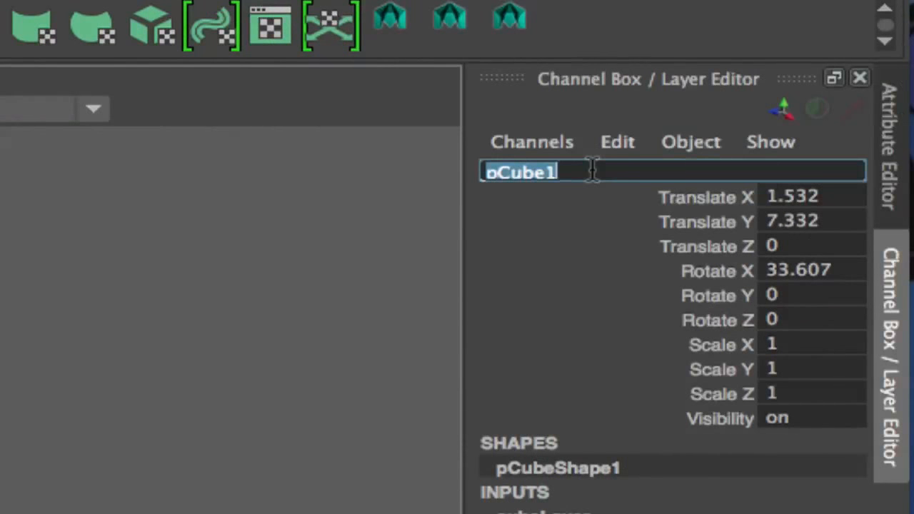
{"action": "type", "text": "littletiny"}
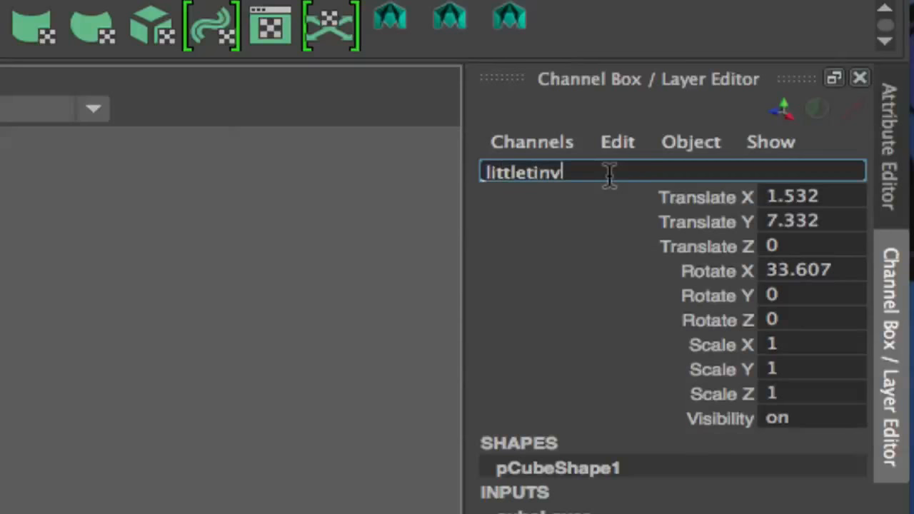
{"action": "type", "text": "Cube"}
{"action": "key", "text": "Return"}
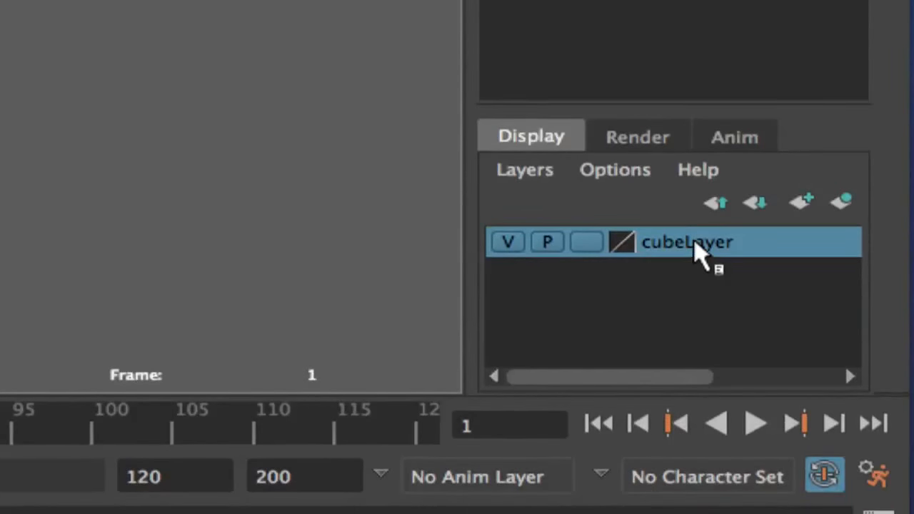
- Reopen the membership of cubeLayer to check its layer list after the cube's renaming, and close the window
{"action": "right_click", "coordinate": [693, 508]}
{"action": "left_click", "coordinate": [690, 198]}
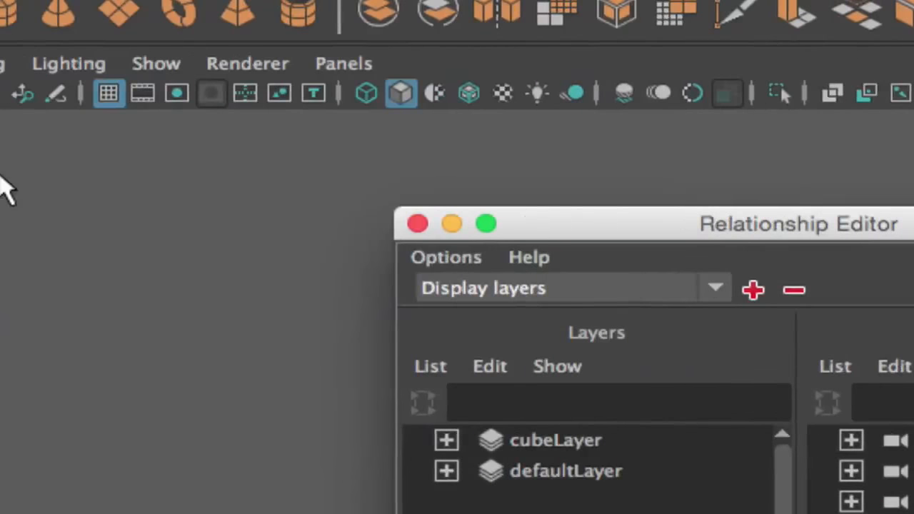
{"action": "left_click", "coordinate": [418, 224]}
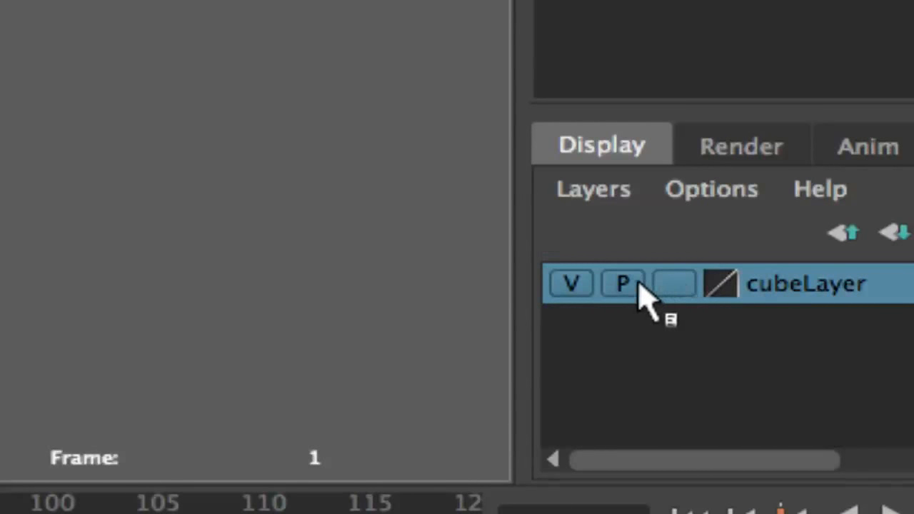
- Toggle the visibility of cubeLayer off and on, and scale the cube uniformly to about 7.02
{"action": "left_click", "coordinate": [585, 286]}
{"action": "left_click", "coordinate": [584, 286]}
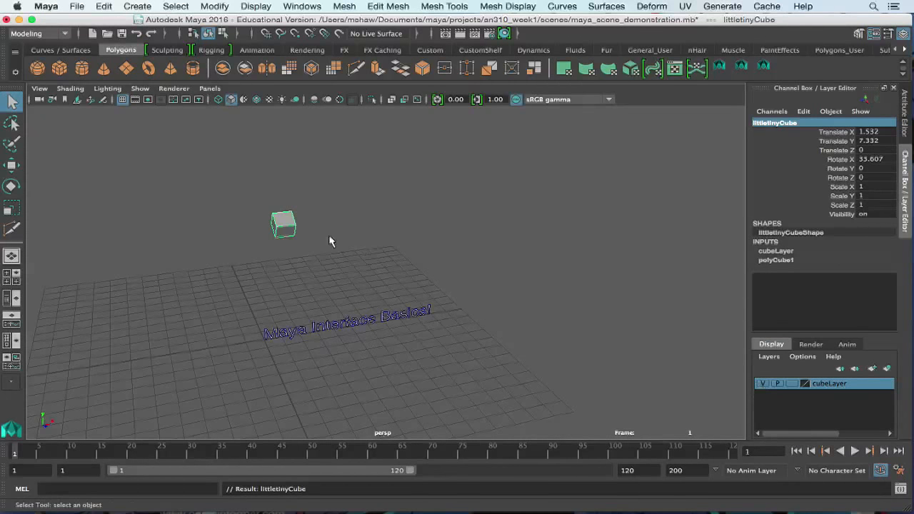
{"action": "key", "text": "r"}
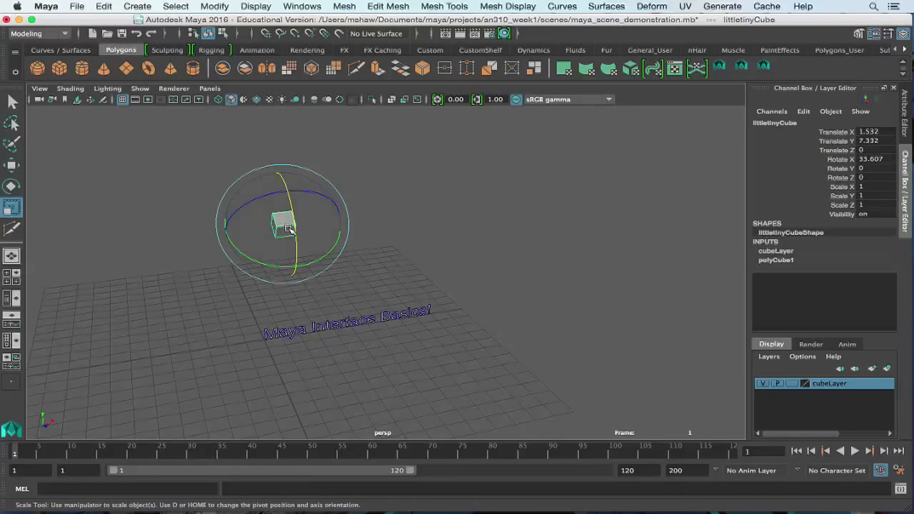
{"action": "left_click_drag", "start_coordinate": [283, 226], "coordinate": [413, 232]}
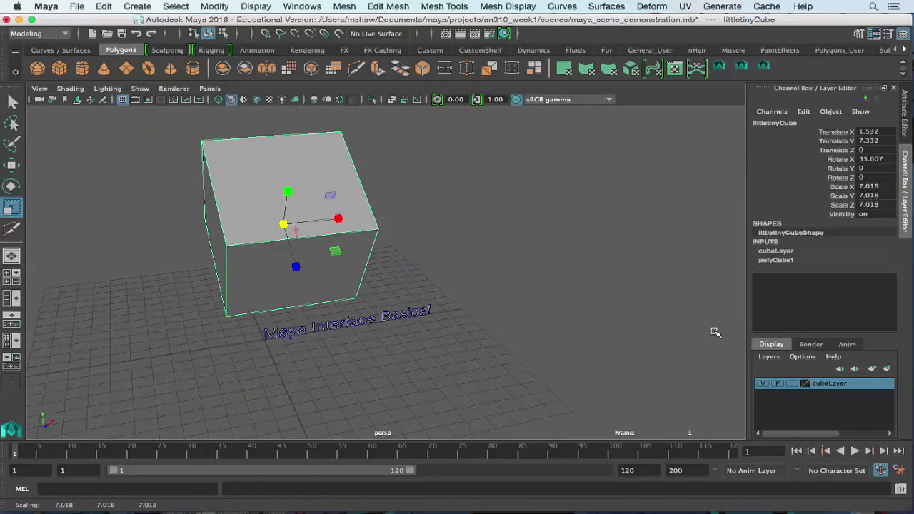
- Demonstrate layer visibility by repeatedly hiding and showing cubeLayer, leaving it visible, and deselect the cube
{"action": "left_click", "coordinate": [763, 384]}
{"action": "left_click", "coordinate": [763, 384]}
{"action": "left_click", "coordinate": [763, 383]}
{"action": "left_click", "coordinate": [762, 384]}
{"action": "left_click", "coordinate": [763, 384]}
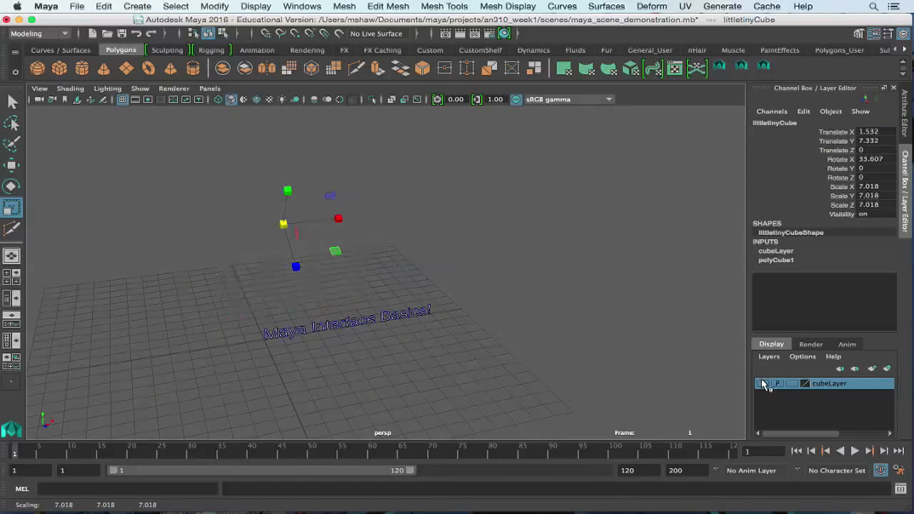
{"action": "left_click", "coordinate": [763, 384]}
{"action": "left_click", "coordinate": [763, 383]}
{"action": "left_click", "coordinate": [763, 384]}
{"action": "left_click", "coordinate": [700, 322]}
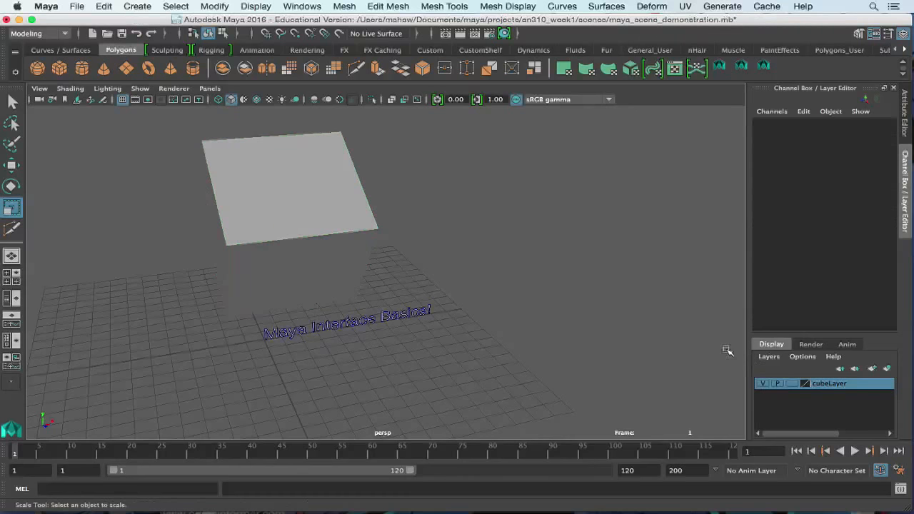
- Select the cube, set cubeLayer to Template display, and clear the selection
{"action": "left_click", "coordinate": [320, 187]}
{"action": "left_click", "coordinate": [793, 380]}
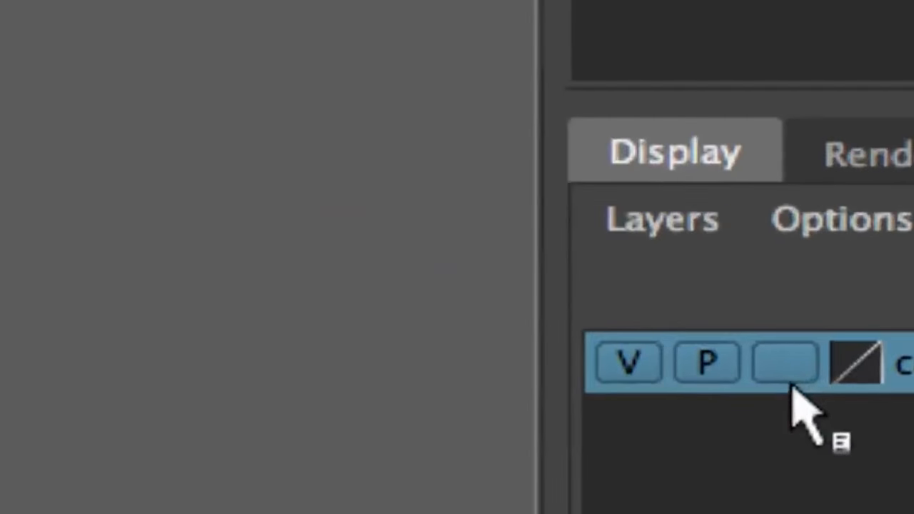
{"action": "left_click", "coordinate": [793, 383]}
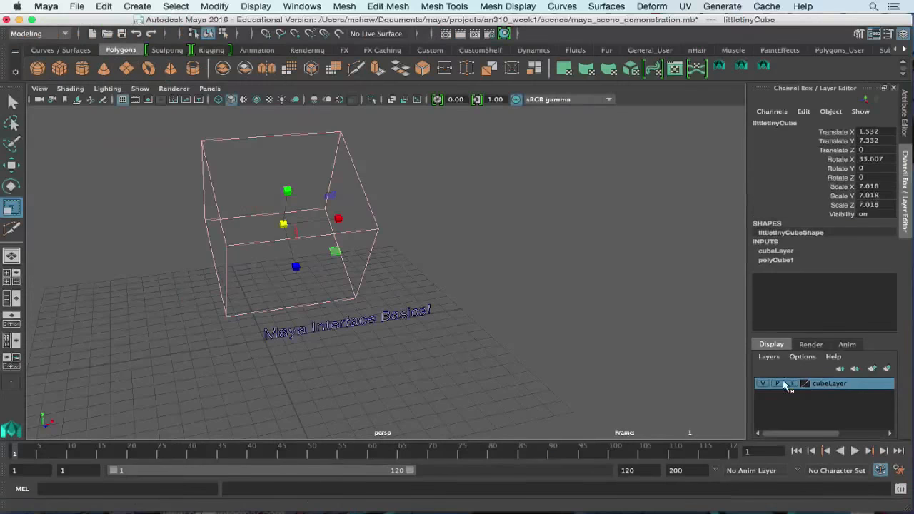
{"action": "left_click", "coordinate": [411, 208]}
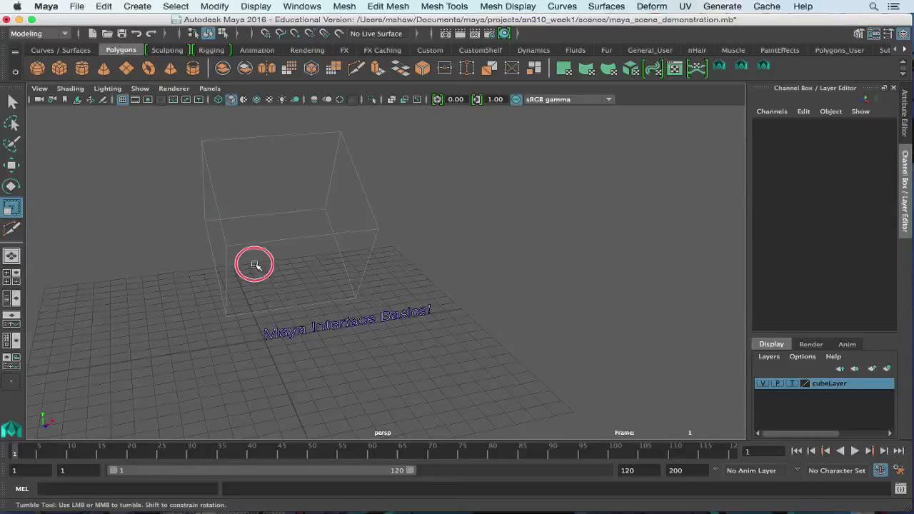
{"action": "mouse_move", "coordinate": [253, 264]}
{"action": "left_mouse_down", "text": "alt"}
{"action": "mouse_move", "coordinate": [433, 237]}
{"action": "mouse_move", "coordinate": [283, 267]}
{"action": "mouse_move", "coordinate": [360, 302]}
{"action": "mouse_move", "coordinate": [210, 217]}
{"action": "mouse_move", "coordinate": [295, 210]}
{"action": "mouse_move", "coordinate": [279, 264]}
{"action": "mouse_move", "coordinate": [198, 259]}
{"action": "mouse_move", "coordinate": [281, 245]}
{"action": "mouse_move", "coordinate": [284, 257]}
{"action": "mouse_move", "coordinate": [268, 266]}
{"action": "left_mouse_up", "text": "alt"}
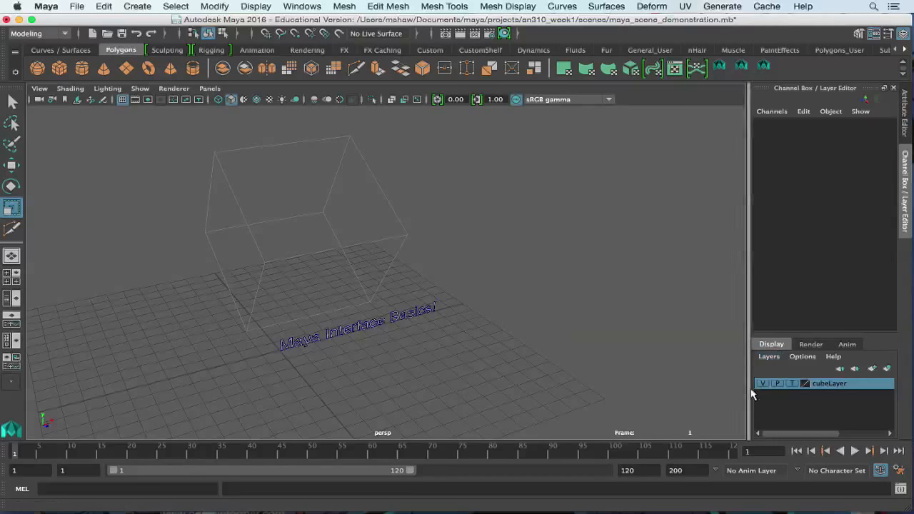
- Switch cubeLayer to Reference display and try to select the cube in the viewport
{"action": "left_click", "coordinate": [792, 384]}
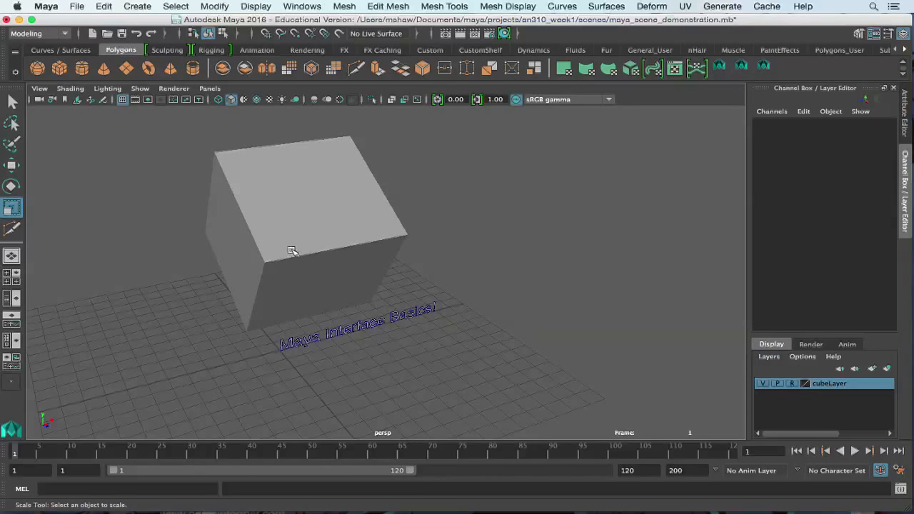
{"action": "left_click_drag", "start_coordinate": [305, 185], "coordinate": [694, 288], "text": "alt"}
{"action": "left_click", "coordinate": [500, 180]}
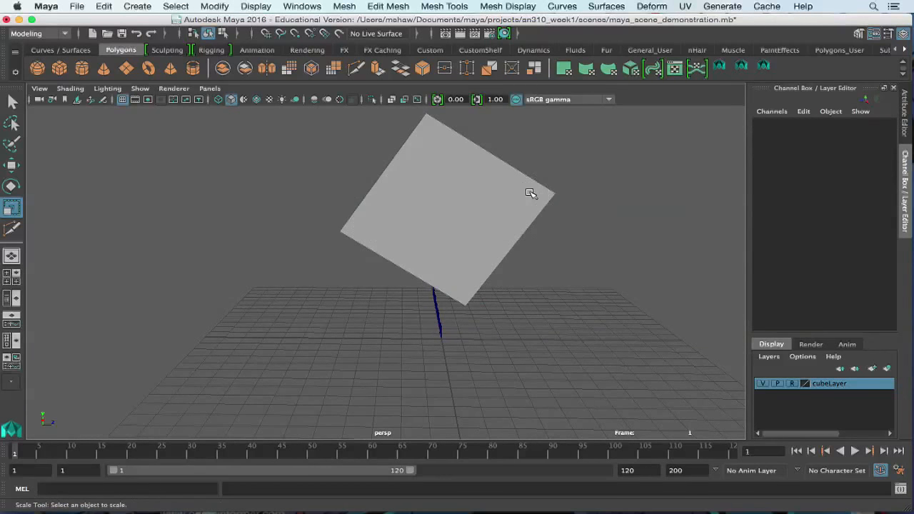
{"action": "left_click_drag", "start_coordinate": [562, 231], "coordinate": [484, 206], "text": "alt"}
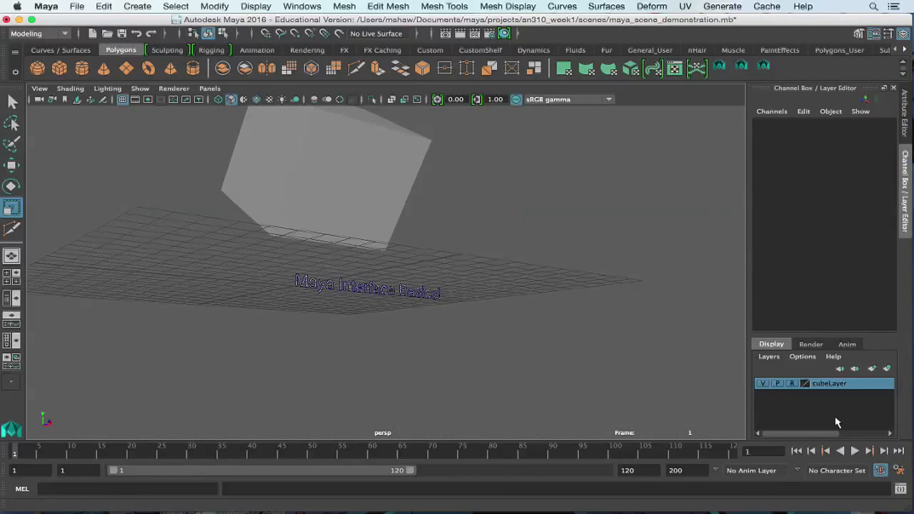
- Return cubeLayer to normal display and select the word "Basics!" in the scene text
{"action": "left_click", "coordinate": [793, 384]}
{"action": "left_click_drag", "start_coordinate": [664, 386], "coordinate": [547, 368], "text": "alt"}
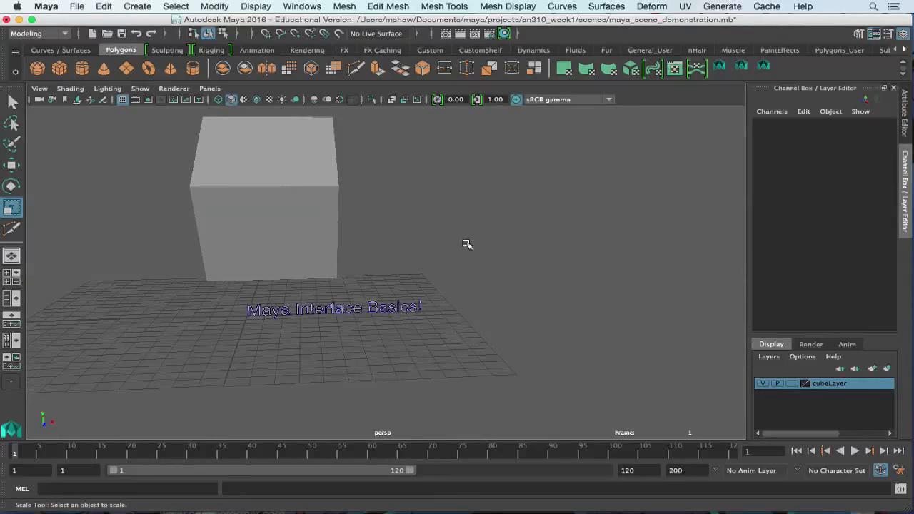
{"action": "left_click_drag", "start_coordinate": [472, 291], "coordinate": [367, 329]}
{"action": "scroll", "coordinate": [396, 309], "scroll_direction": "up", "scroll_amount": 8}
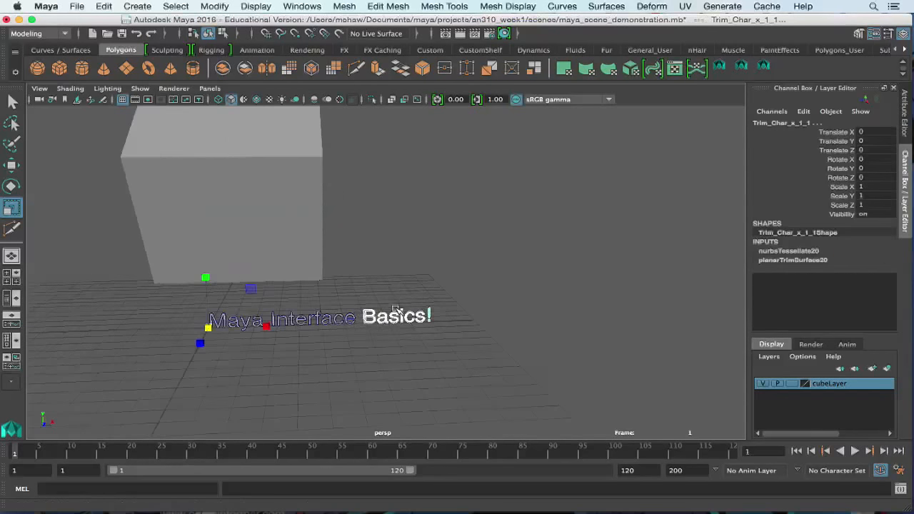
{"action": "scroll", "coordinate": [396, 309], "scroll_direction": "down", "scroll_amount": 4}
{"action": "scroll", "coordinate": [397, 308], "scroll_direction": "down", "scroll_amount": 6}
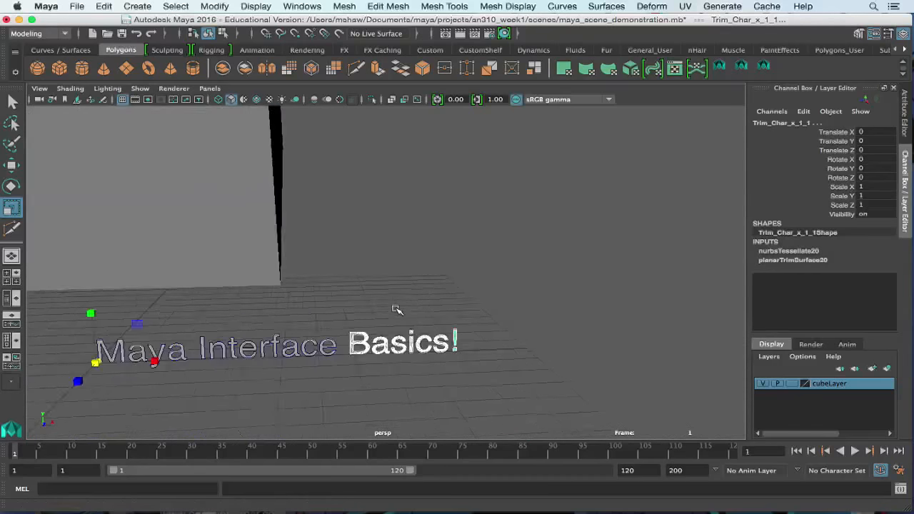
- Create a display layer from the selected "Basics!" text and name it basicTextLayer
{"action": "left_click", "coordinate": [779, 359]}
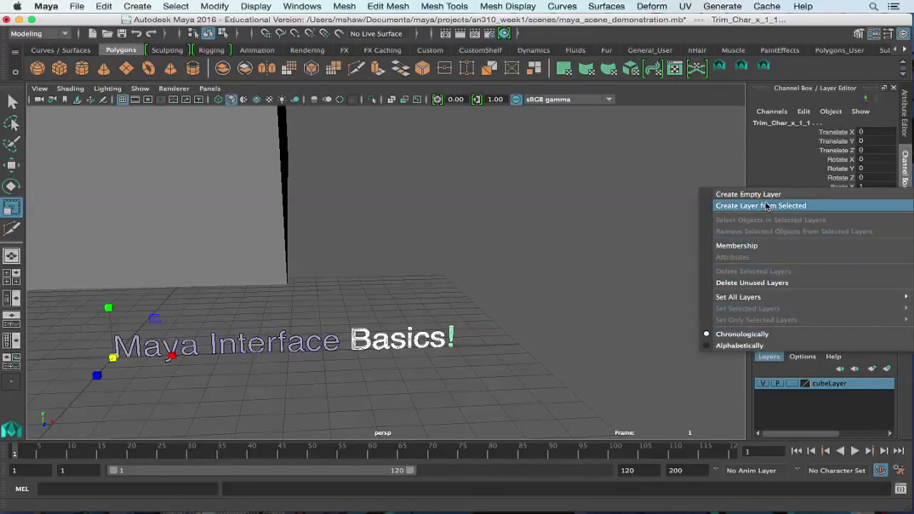
{"action": "left_click", "coordinate": [478, 337]}
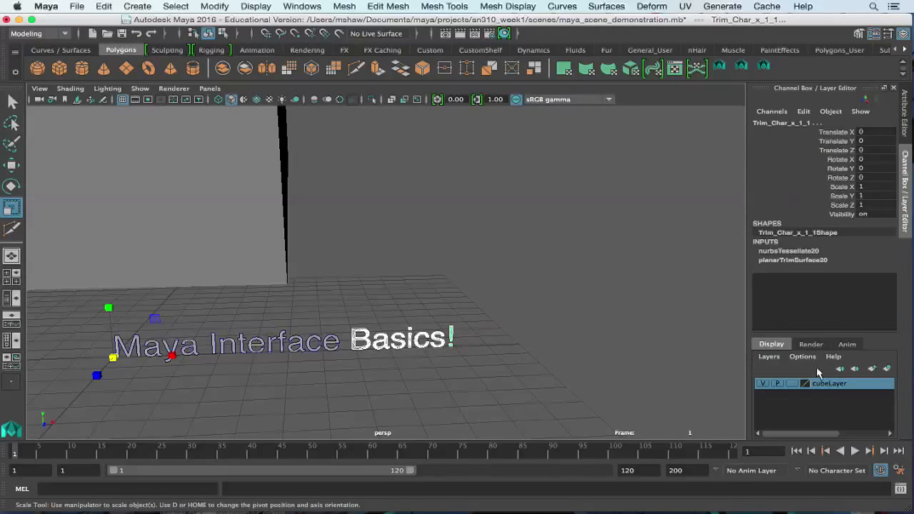
{"action": "left_click", "coordinate": [783, 356]}
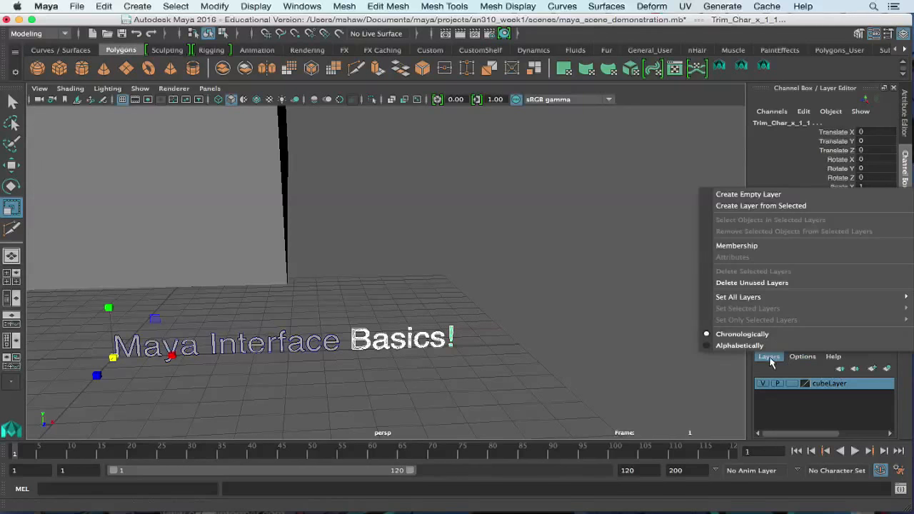
{"action": "left_click", "coordinate": [772, 213]}
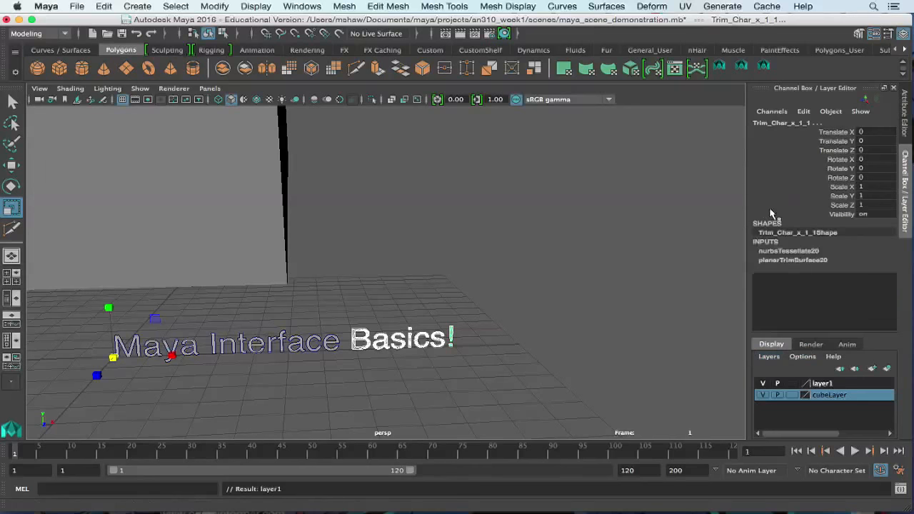
{"action": "double_click", "coordinate": [824, 385]}
{"action": "left_click_drag", "start_coordinate": [352, 182], "coordinate": [278, 166]}
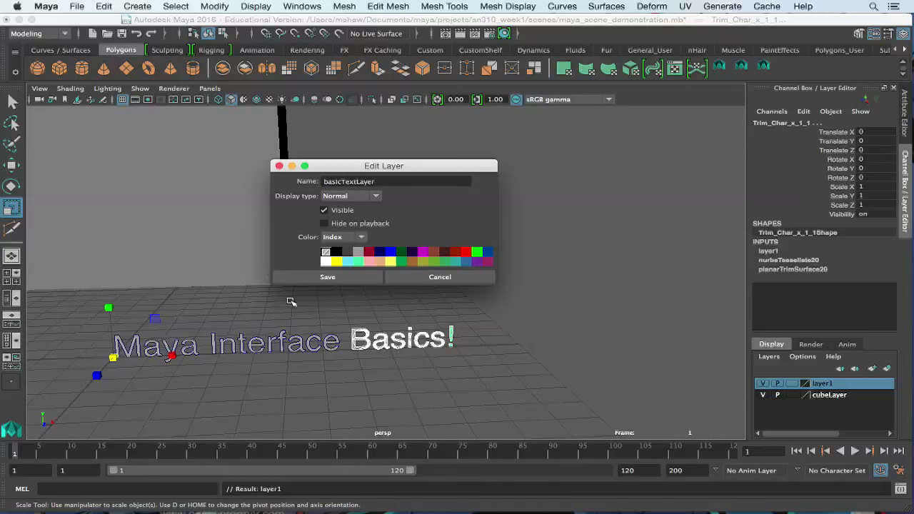
{"action": "left_click", "coordinate": [290, 280]}
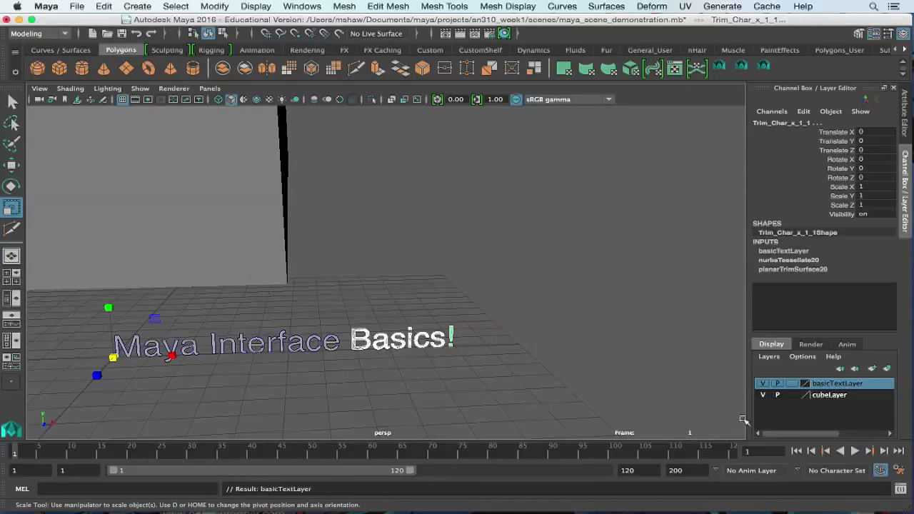
- Select the letters "Bas" in the scene text, remove them from basicTextLayer, and clear the selection
{"action": "left_click", "coordinate": [765, 386]}
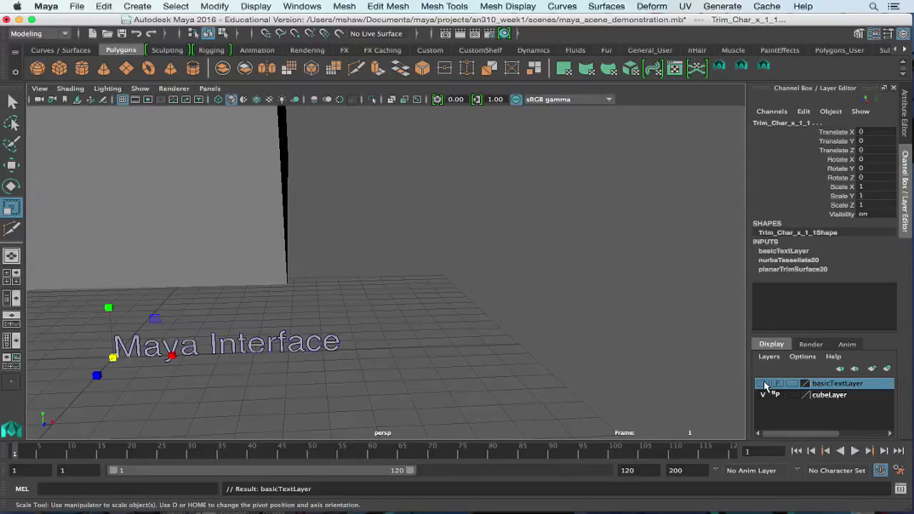
{"action": "left_click", "coordinate": [523, 345]}
{"action": "left_click_drag", "start_coordinate": [352, 312], "coordinate": [400, 390]}
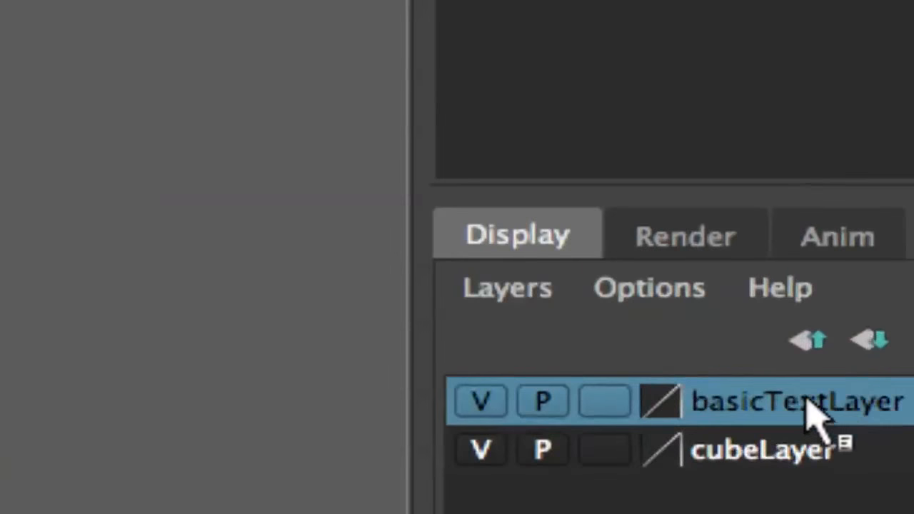
{"action": "right_click", "coordinate": [841, 384]}
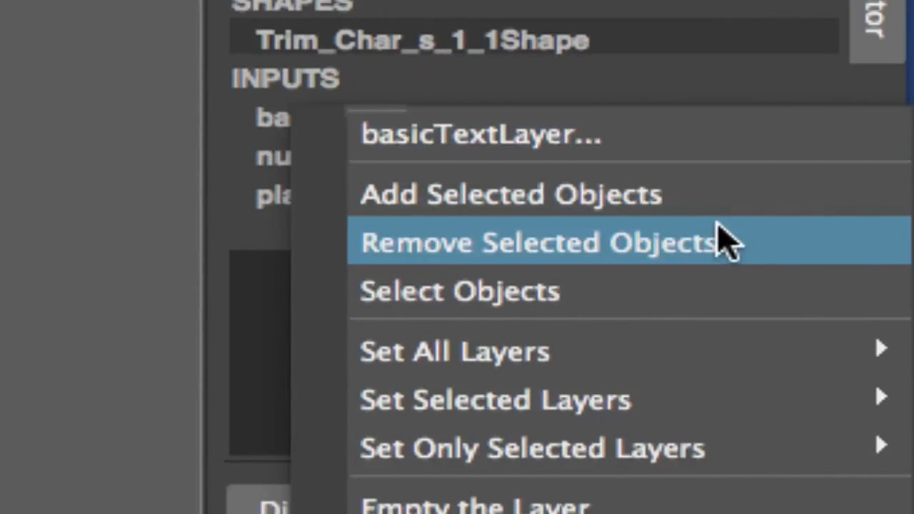
{"action": "left_click", "coordinate": [725, 243]}
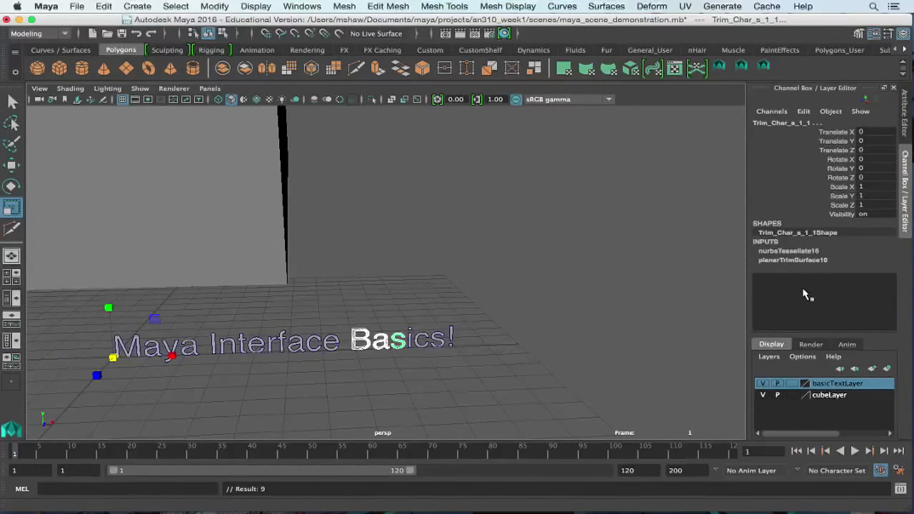
{"action": "left_click", "coordinate": [445, 384]}
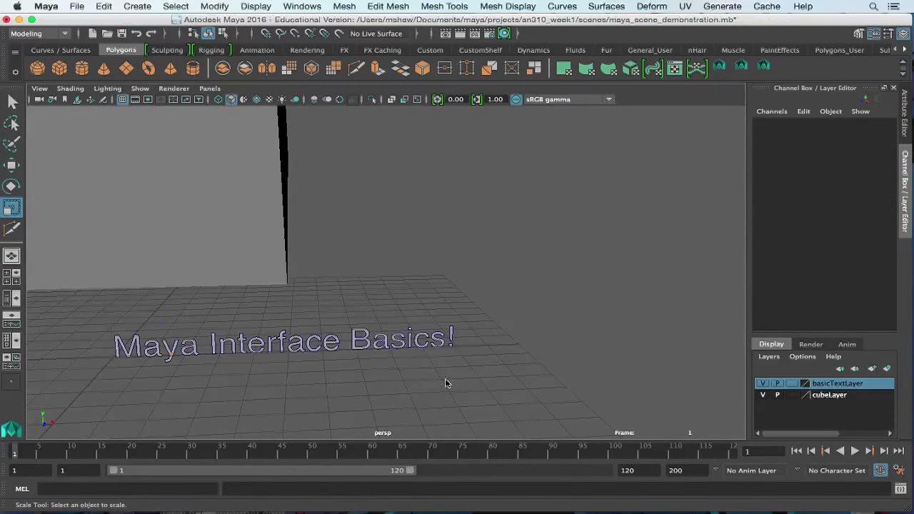
- Repeatedly hide and show basicTextLayer to check which letters still belong to it, leaving it visible
{"action": "left_click", "coordinate": [762, 384]}
{"action": "left_click", "coordinate": [762, 384]}
{"action": "left_click", "coordinate": [761, 384]}
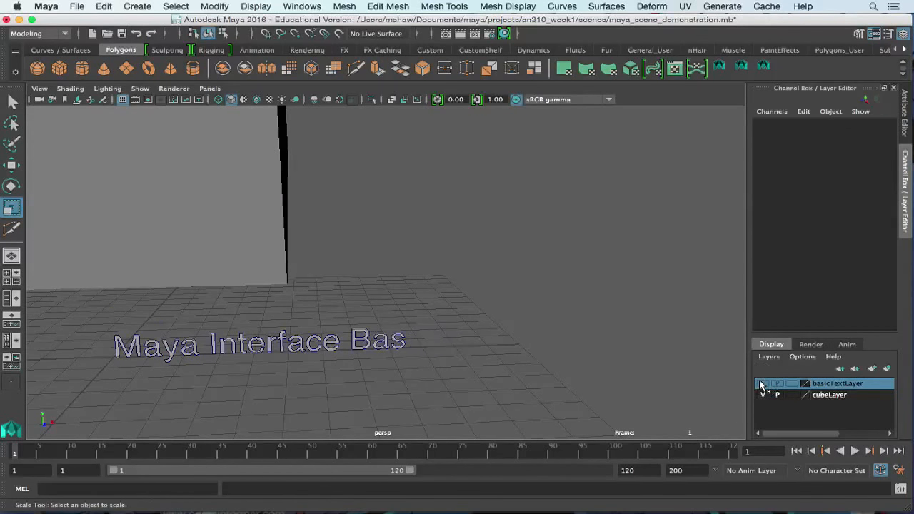
{"action": "left_click", "coordinate": [762, 385]}
{"action": "left_click", "coordinate": [762, 384]}
{"action": "left_click", "coordinate": [761, 384]}
{"action": "left_click", "coordinate": [761, 385]}
{"action": "left_click", "coordinate": [761, 384]}
{"action": "left_click", "coordinate": [762, 384]}
{"action": "left_click", "coordinate": [762, 385]}
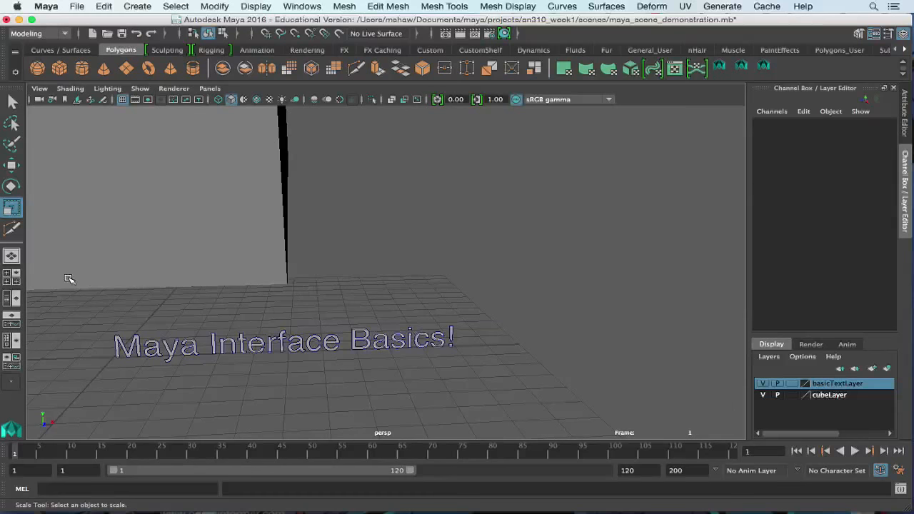
- View the four-view, Persp/Outliner, Persp/Graph and Hypershade/Persp layouts, ending in the single perspective view
{"action": "key", "text": "space"}
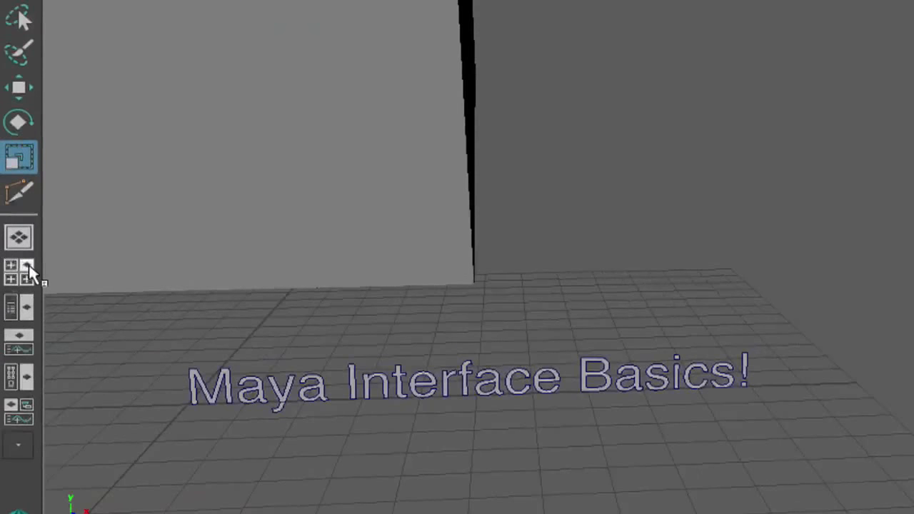
{"action": "left_click", "coordinate": [29, 265]}
{"action": "left_click", "coordinate": [18, 237]}
{"action": "left_click", "coordinate": [22, 273]}
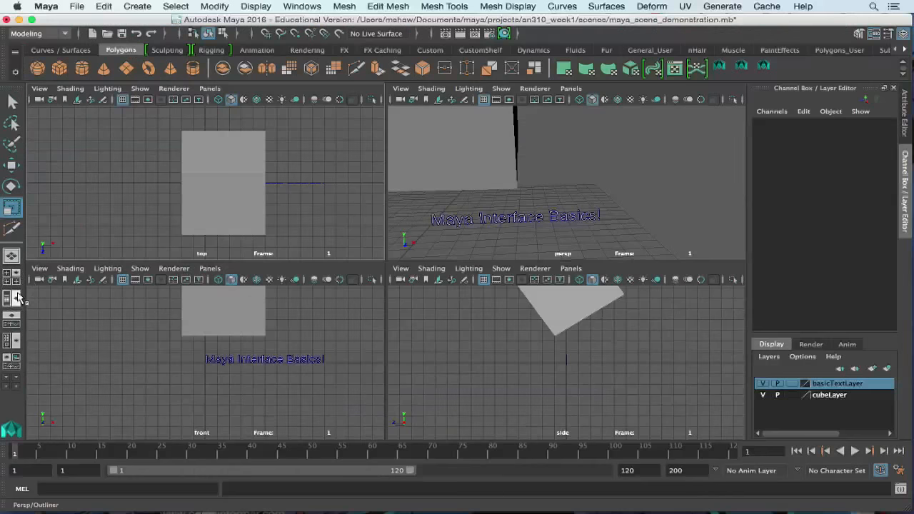
{"action": "left_click", "coordinate": [18, 296]}
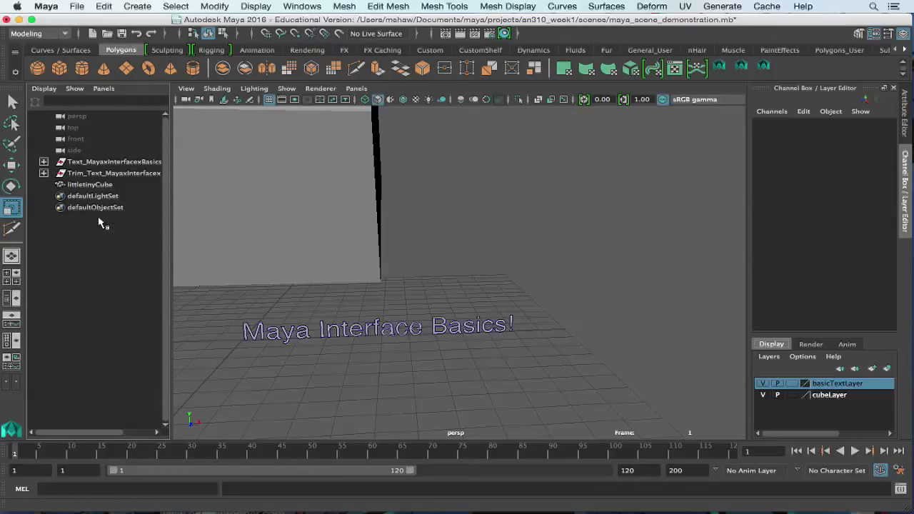
{"action": "left_click", "coordinate": [11, 326]}
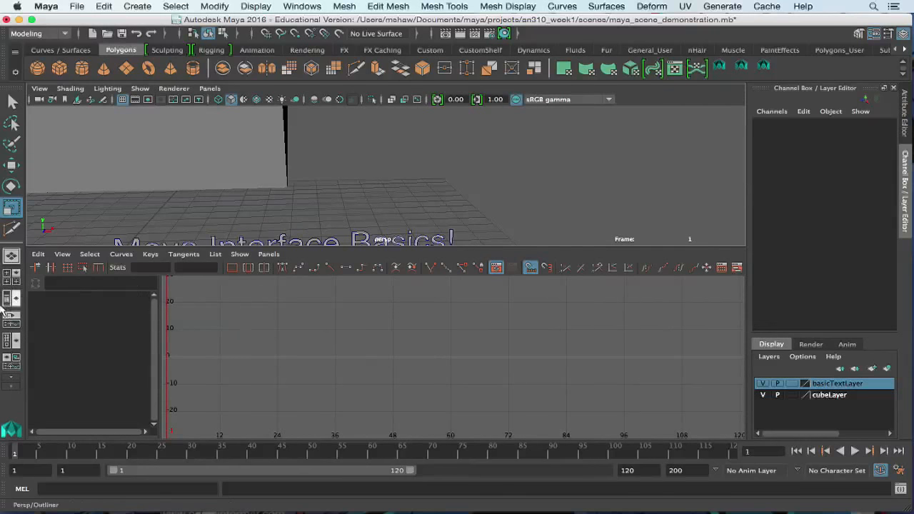
{"action": "left_click", "coordinate": [15, 340]}
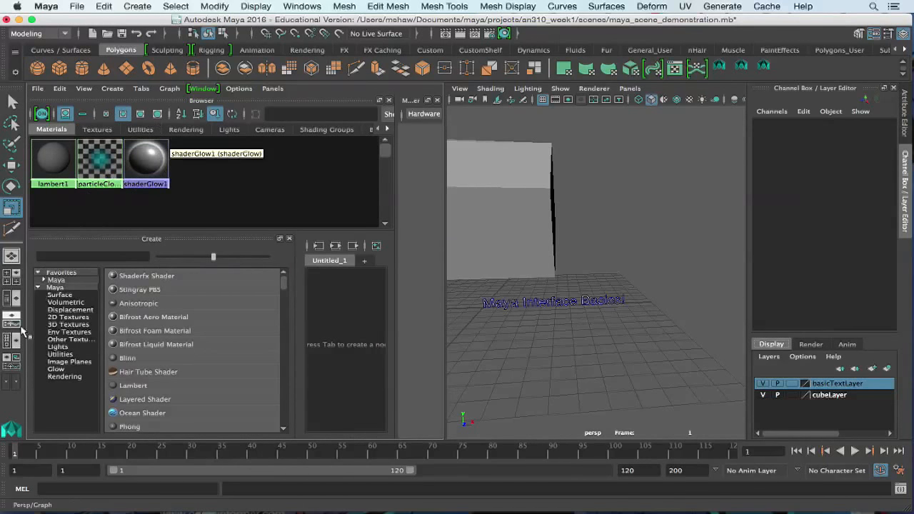
{"action": "left_click", "coordinate": [12, 255]}
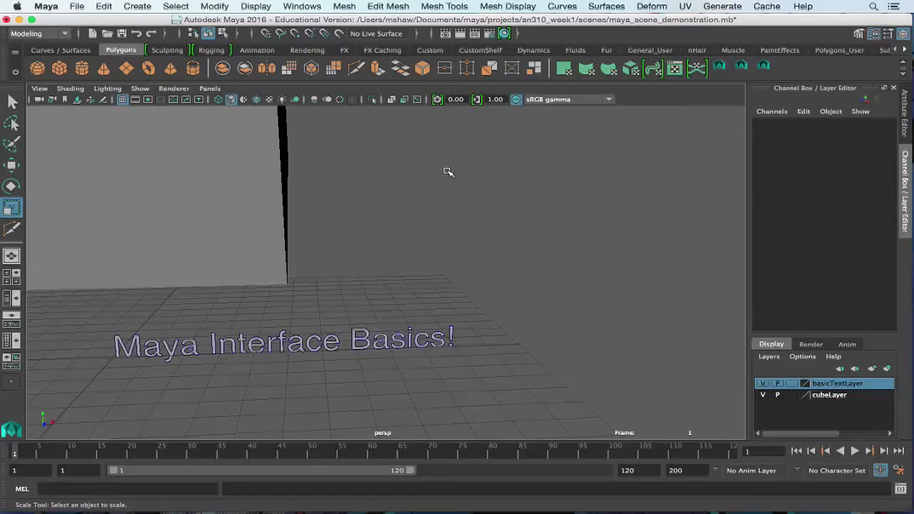
- Examine the Maya default Save Scene As dialog, cancel it without saving, and reactivate the Scale tool
{"action": "left_click", "coordinate": [78, 7]}
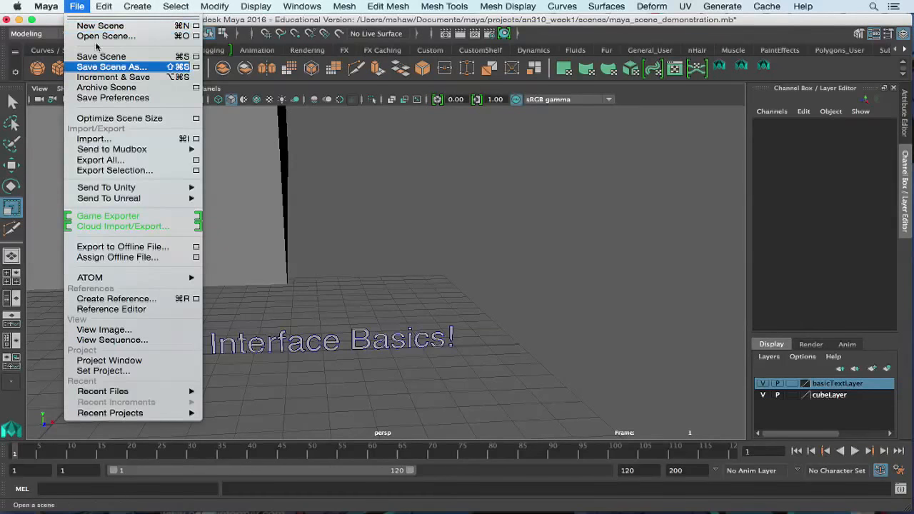
{"action": "left_click", "coordinate": [105, 67]}
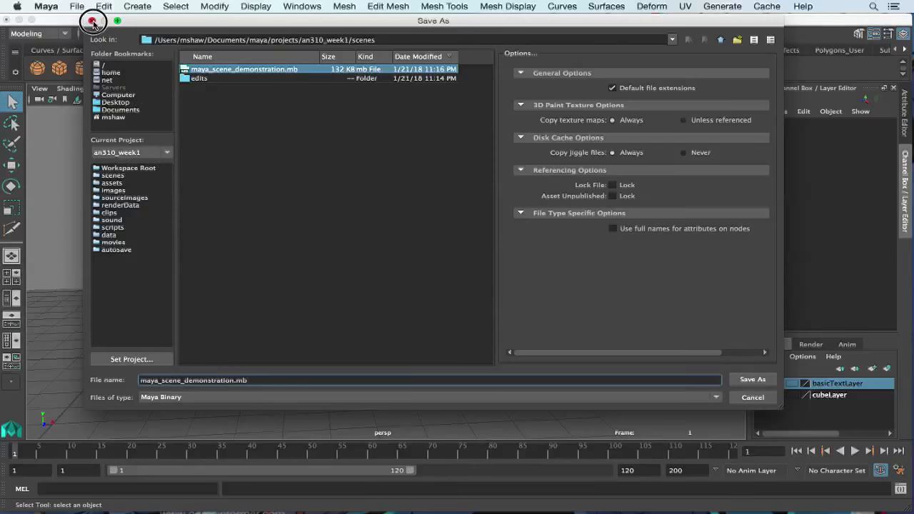
{"action": "left_click", "coordinate": [91, 20]}
{"action": "left_click", "coordinate": [74, 6]}
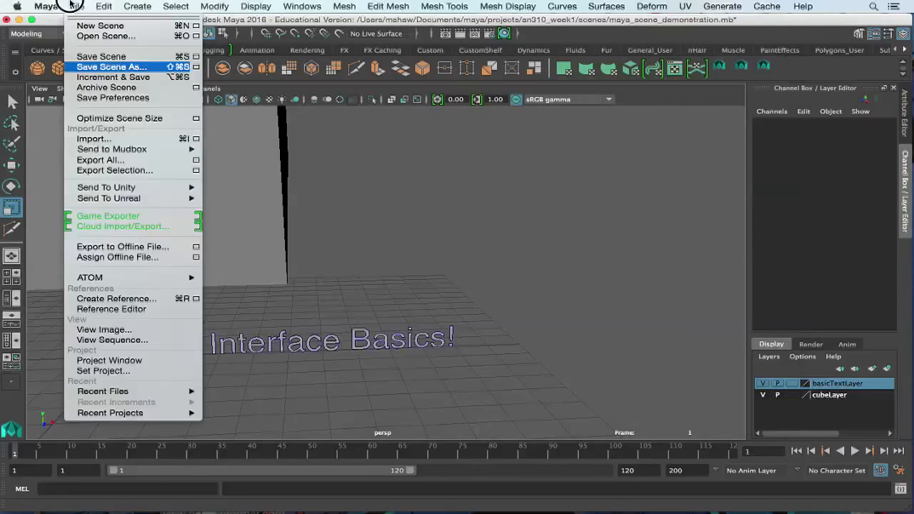
{"action": "left_click", "coordinate": [109, 66]}
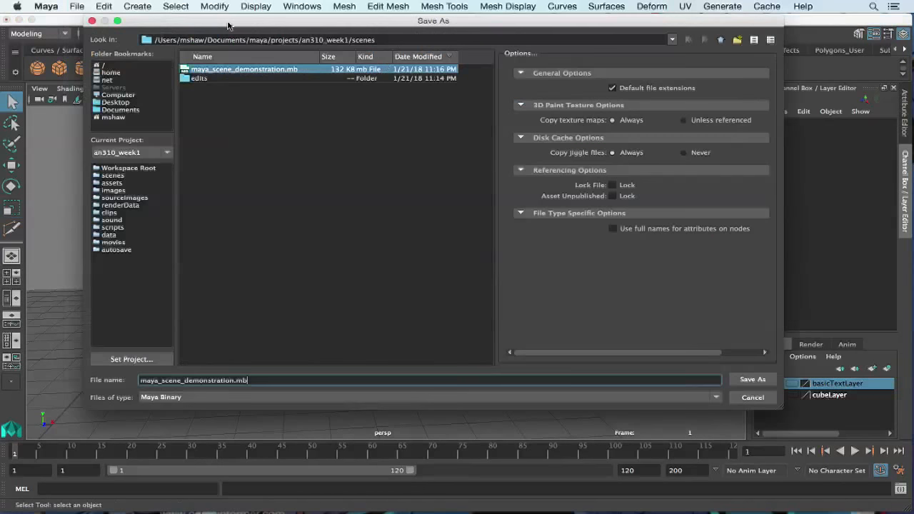
{"action": "left_click", "coordinate": [749, 398]}
{"action": "key", "text": "r"}
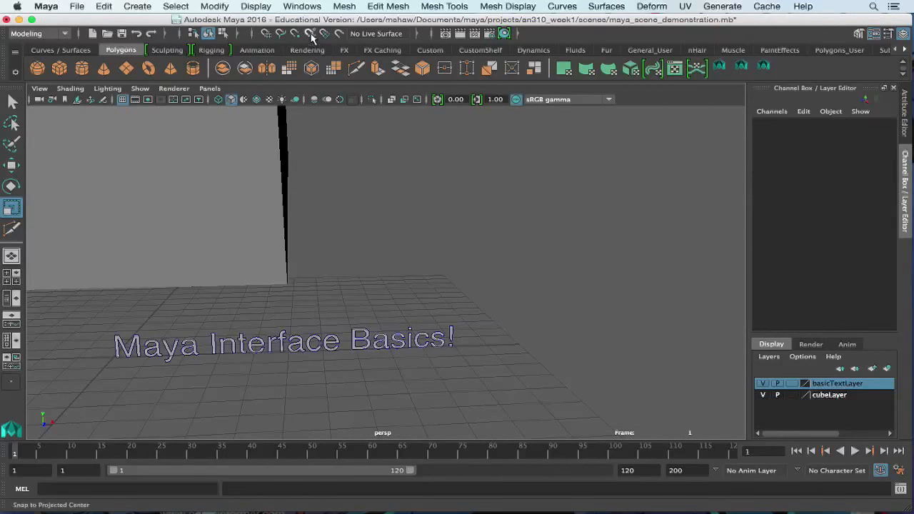
- Set the file dialog style to OS native in the Files/Projects preferences and save the preferences
{"action": "left_click", "coordinate": [309, 7]}
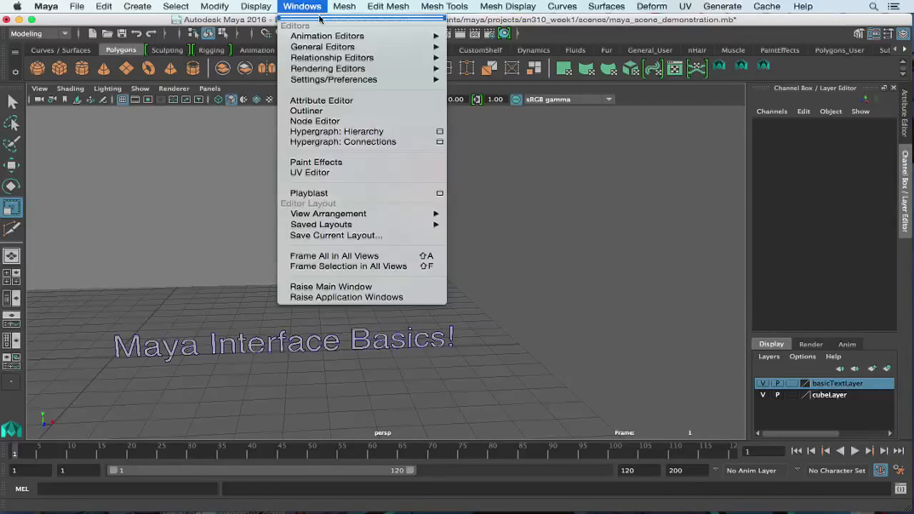
{"action": "mouse_move", "coordinate": [344, 85]}
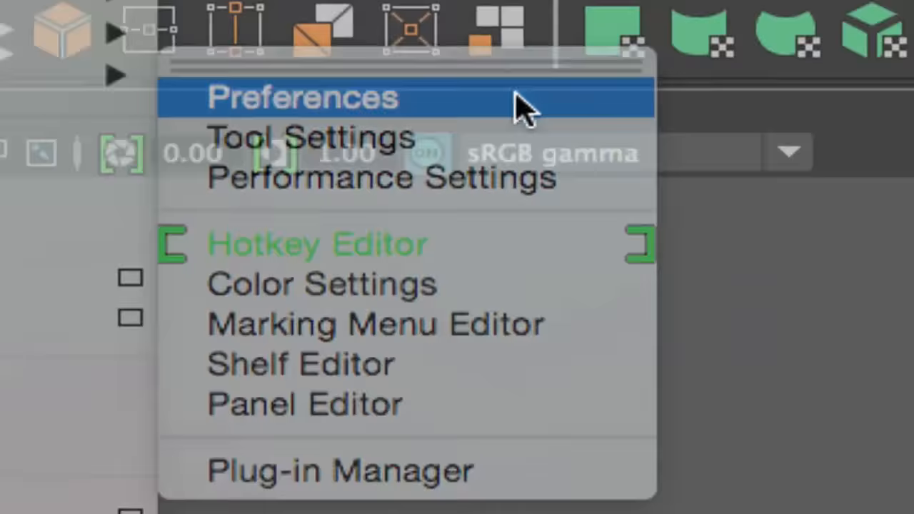
{"action": "left_click", "coordinate": [525, 109]}
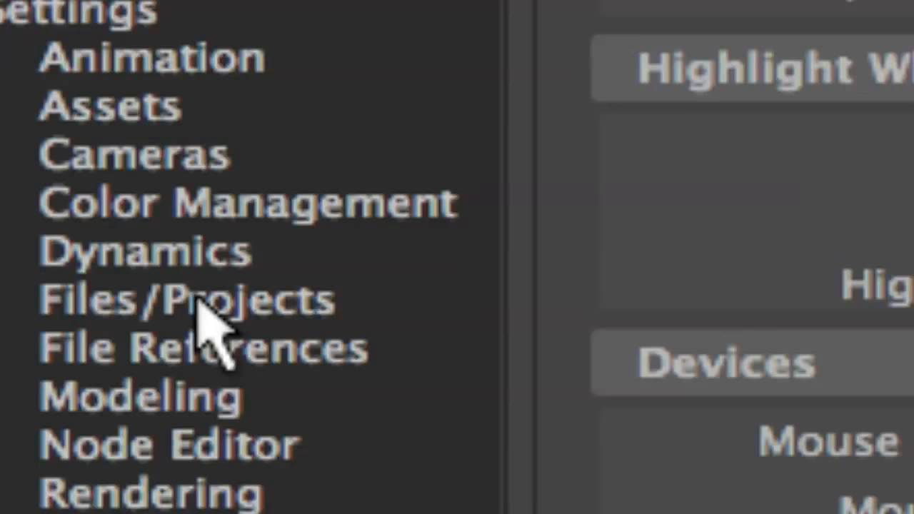
{"action": "left_click", "coordinate": [198, 300]}
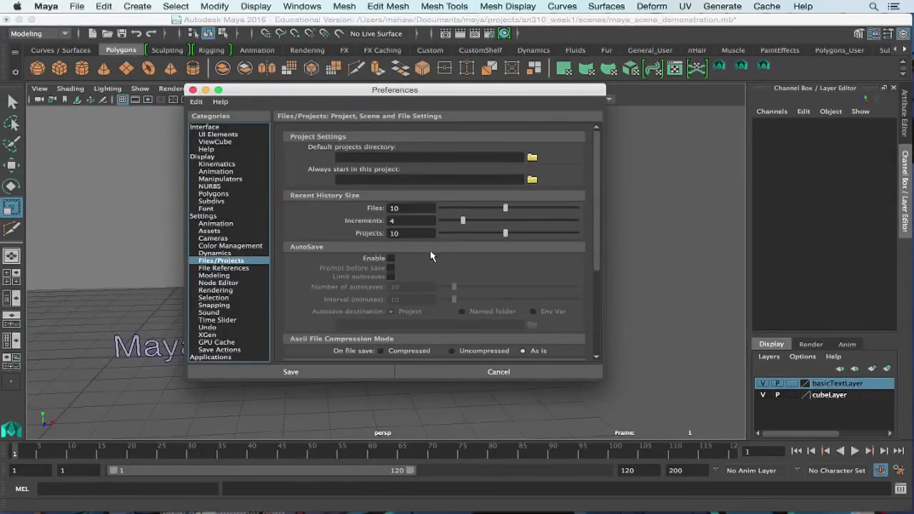
{"action": "scroll", "coordinate": [377, 343], "scroll_direction": "down", "scroll_amount": 5}
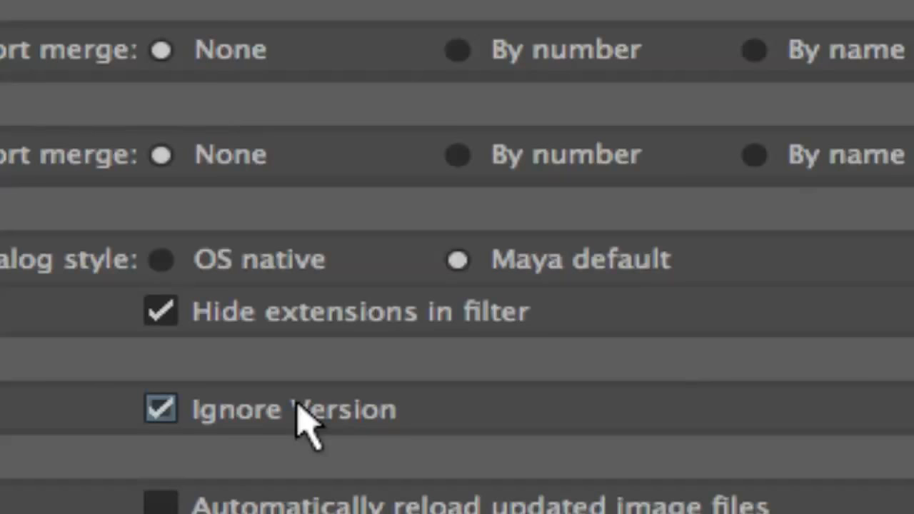
{"action": "left_click", "coordinate": [162, 258]}
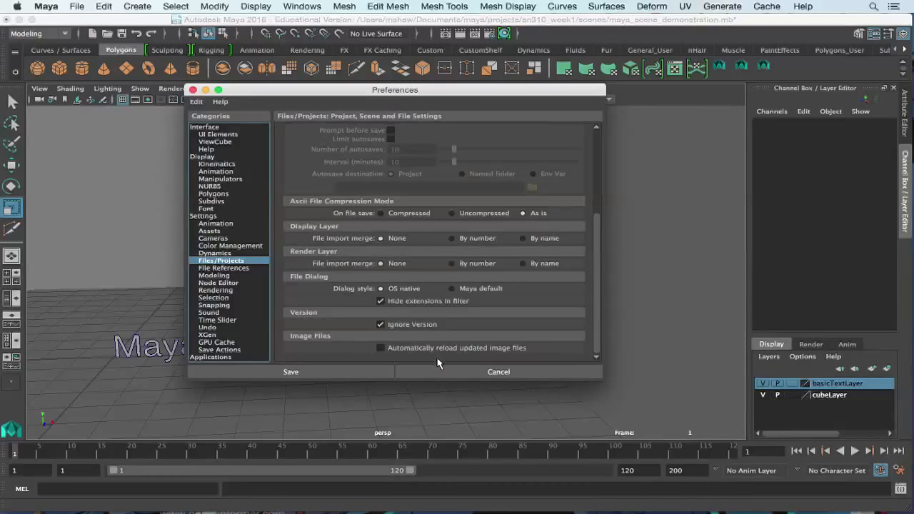
{"action": "left_click", "coordinate": [340, 372]}
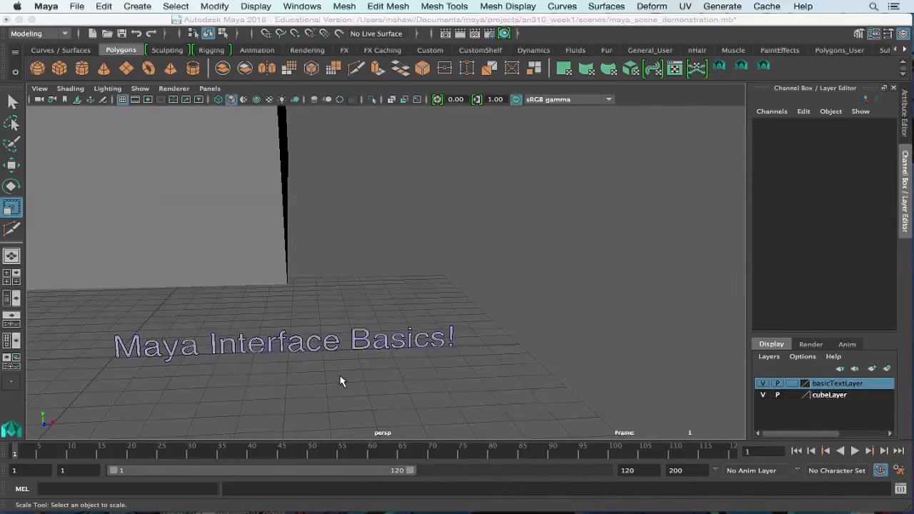
- Examine the native Save As dialog and its Maya ASCII and Maya Binary file types, keeping Maya Binary, and cancel without saving
{"action": "left_click", "coordinate": [78, 6]}
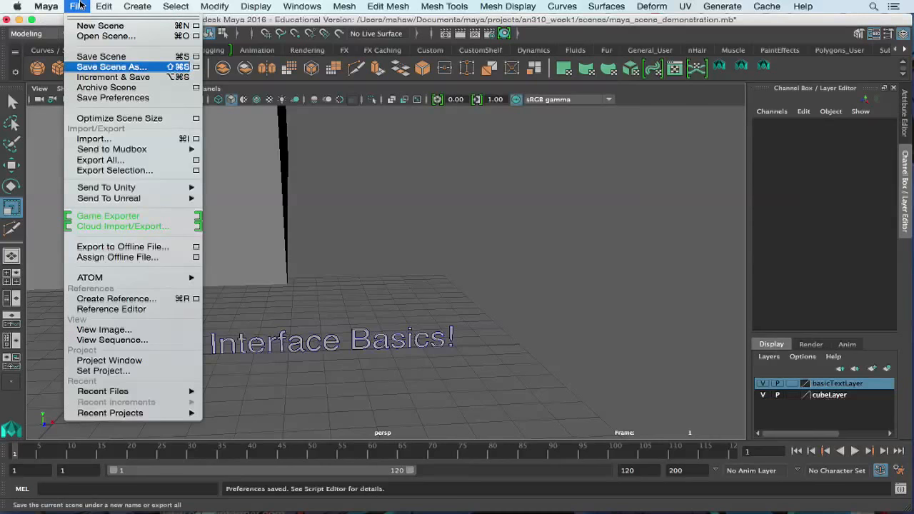
{"action": "left_click", "coordinate": [112, 66]}
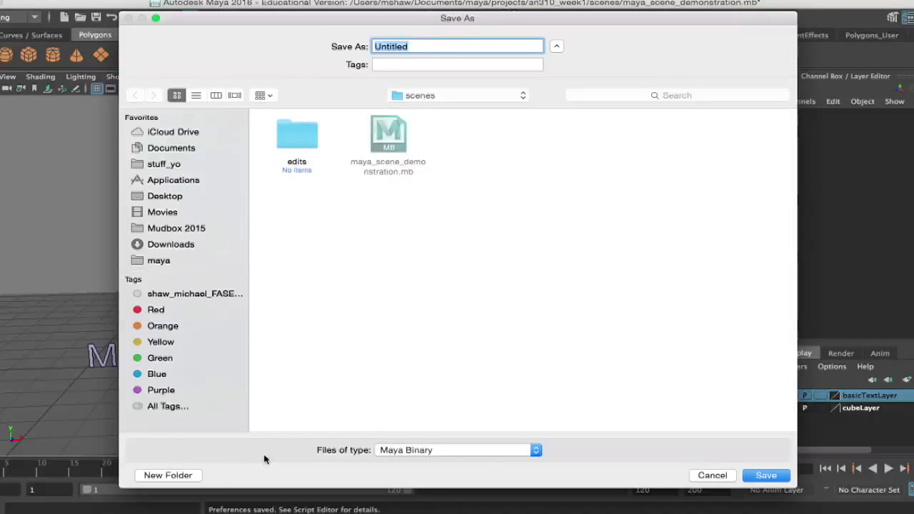
{"action": "left_click", "coordinate": [507, 451]}
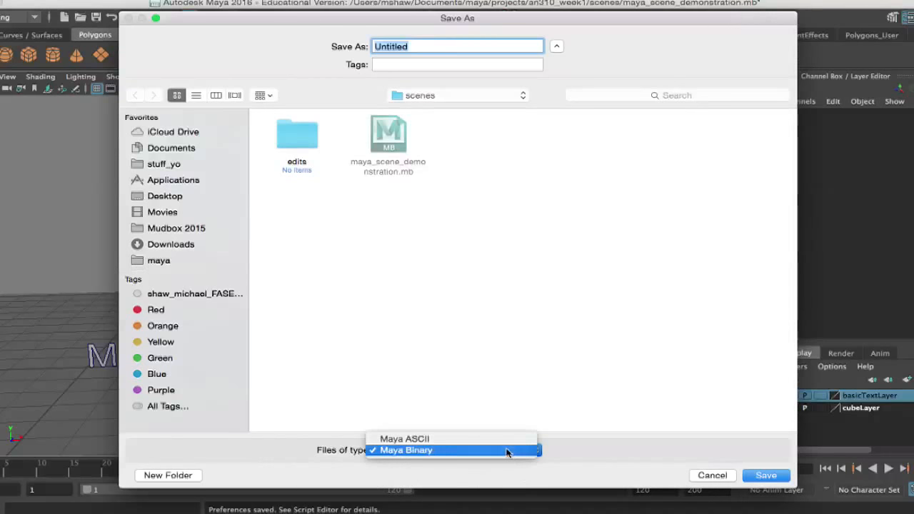
{"action": "left_click", "coordinate": [507, 452]}
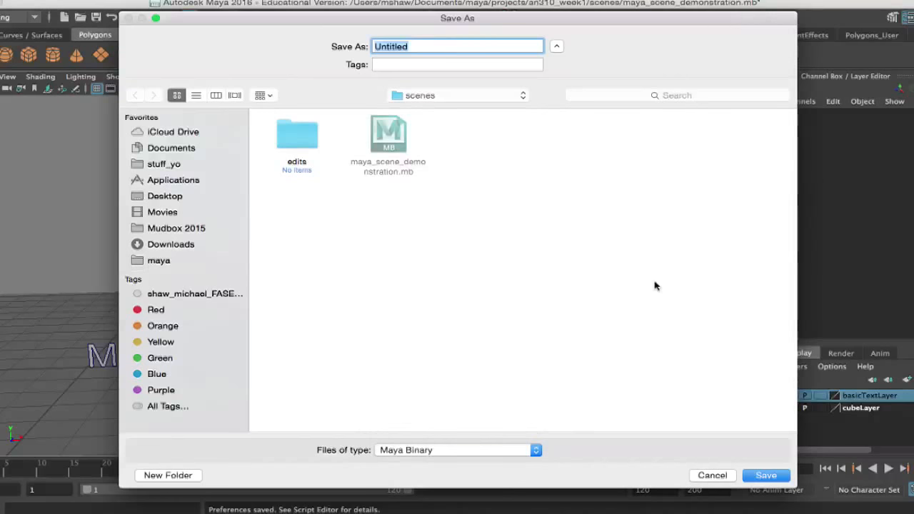
{"action": "left_click", "coordinate": [704, 475]}
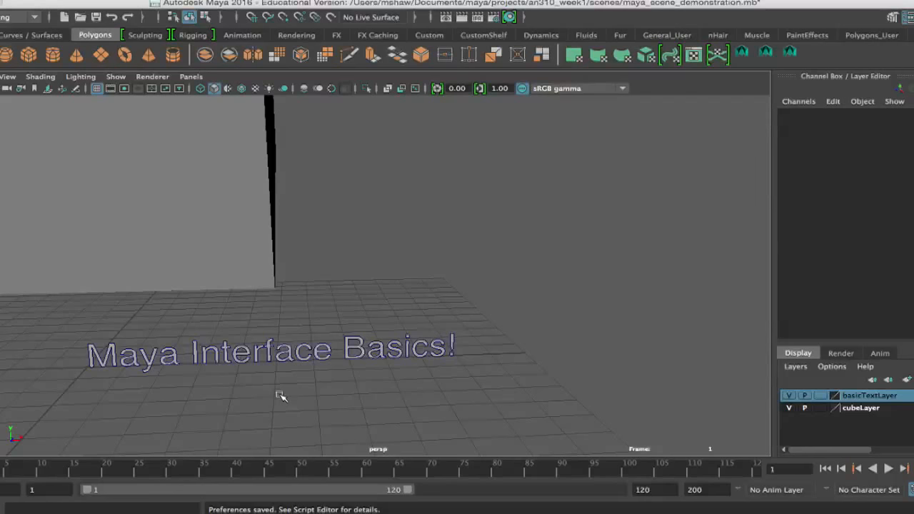
- Select the cube, examine it and the "Maya Interface Basics!" text from different angles and distances, and clear the selection
{"action": "scroll", "coordinate": [281, 397], "scroll_direction": "down", "scroll_amount": 3}
{"action": "left_click", "coordinate": [234, 168]}
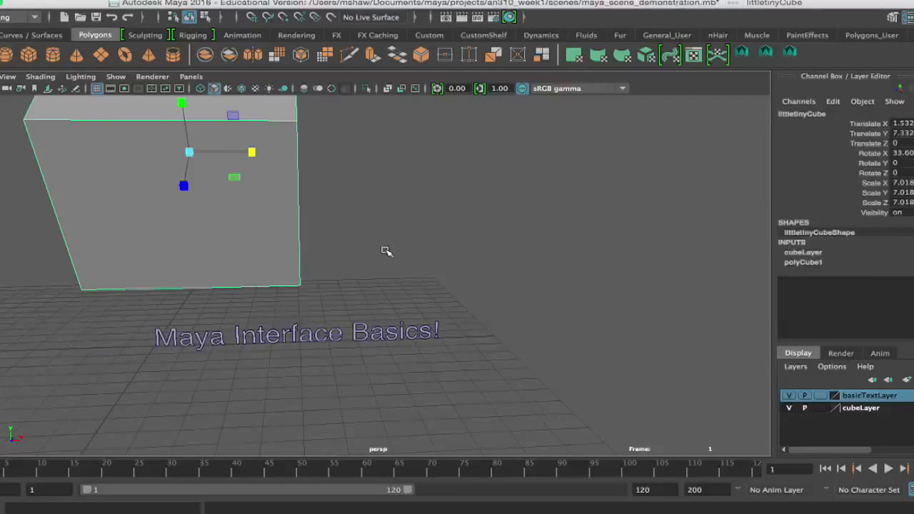
{"action": "left_click_drag", "start_coordinate": [358, 271], "coordinate": [487, 274], "text": "alt"}
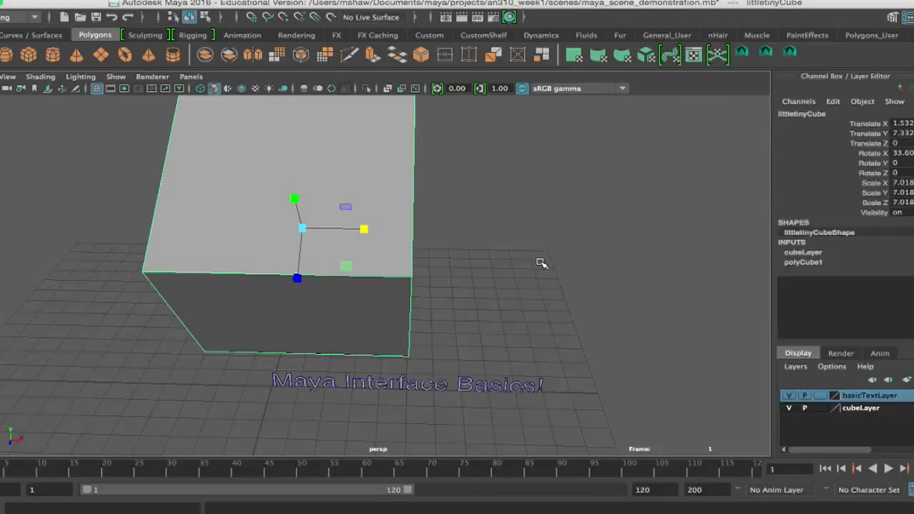
{"action": "mouse_move", "coordinate": [541, 261]}
{"action": "left_mouse_down", "text": "alt"}
{"action": "mouse_move", "coordinate": [482, 262]}
{"action": "mouse_move", "coordinate": [493, 253]}
{"action": "mouse_move", "coordinate": [548, 253]}
{"action": "left_mouse_up", "text": "alt"}
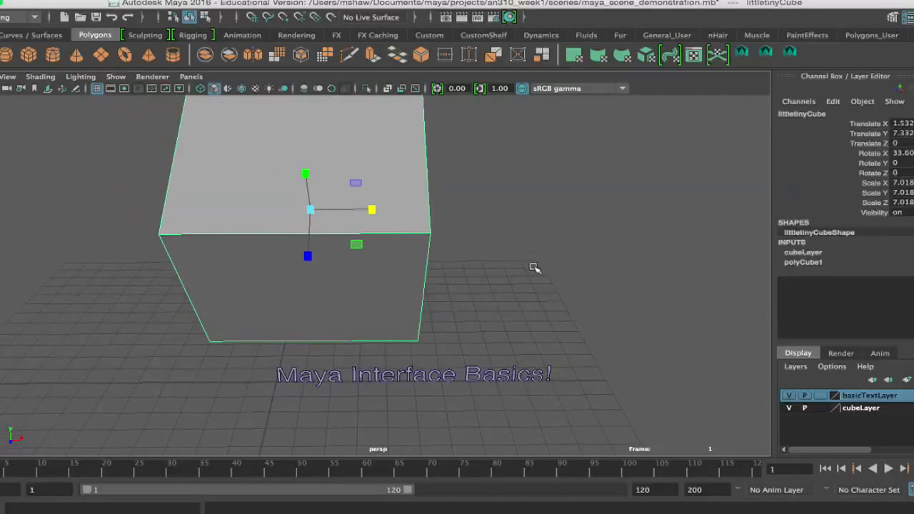
{"action": "scroll", "coordinate": [535, 267], "scroll_direction": "down", "scroll_amount": 5}
{"action": "scroll", "coordinate": [535, 267], "scroll_direction": "up", "scroll_amount": 4}
{"action": "scroll", "coordinate": [482, 260], "scroll_direction": "up", "scroll_amount": 5}
{"action": "scroll", "coordinate": [479, 258], "scroll_direction": "down", "scroll_amount": 2}
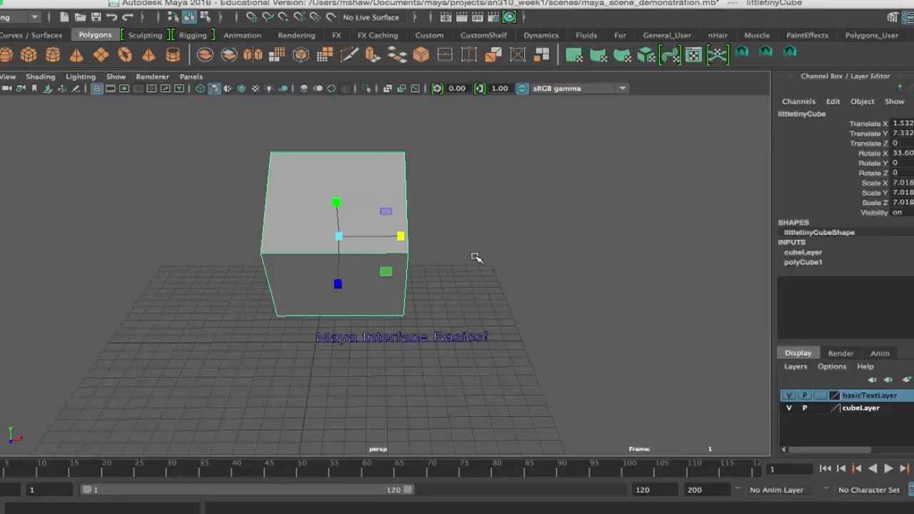
{"action": "left_click", "coordinate": [508, 235]}
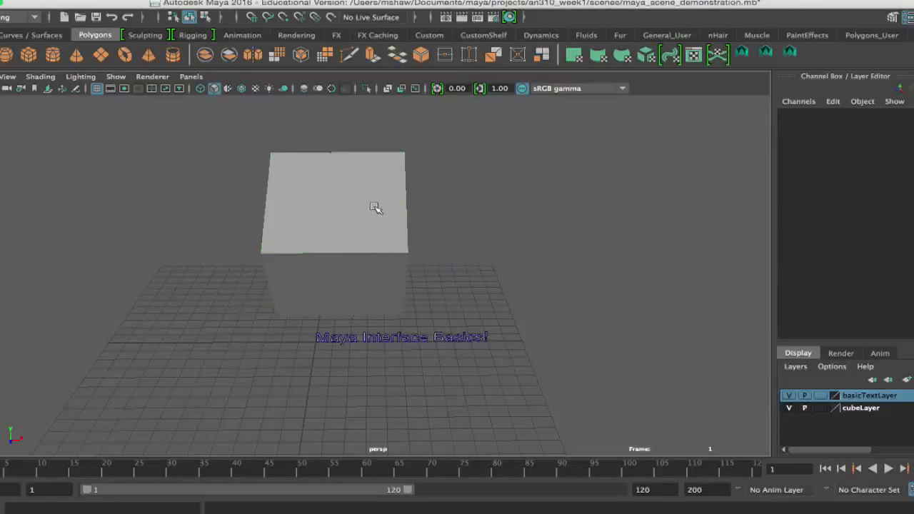